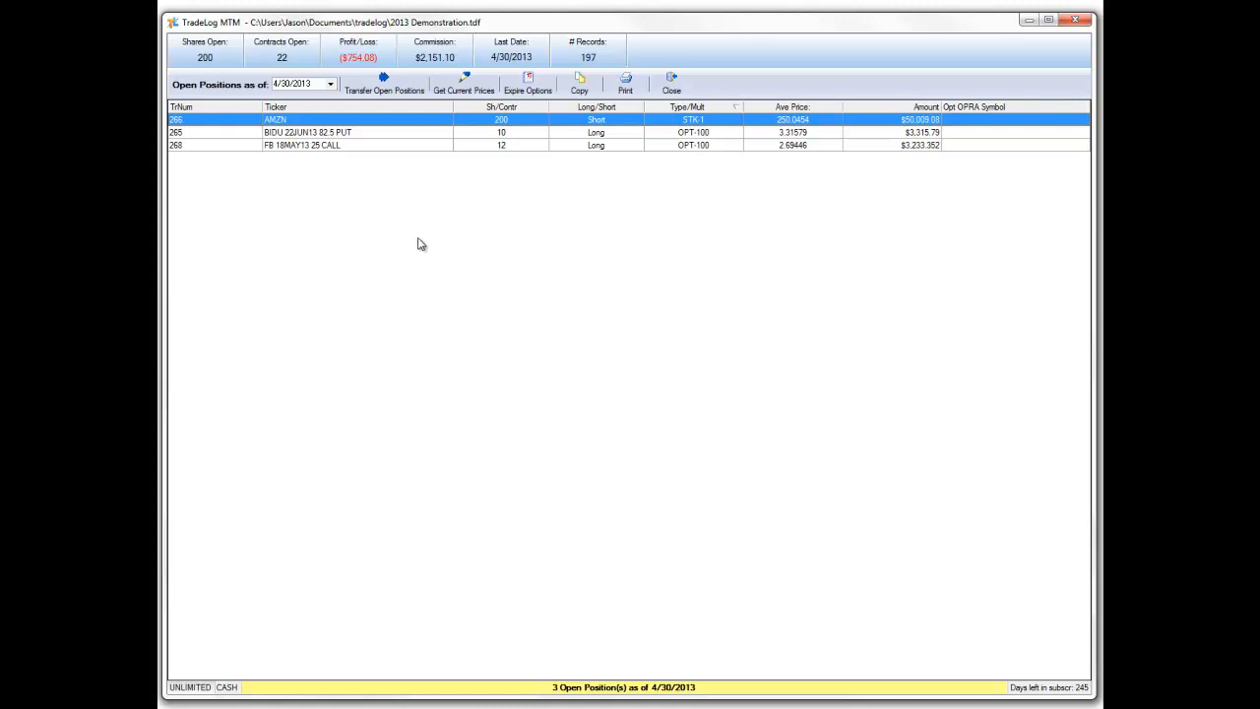
Step: Run the Expire Options process on the open positions with an as-of date of 4/30/2013
{"action": "left_click", "coordinate": [535, 90]}
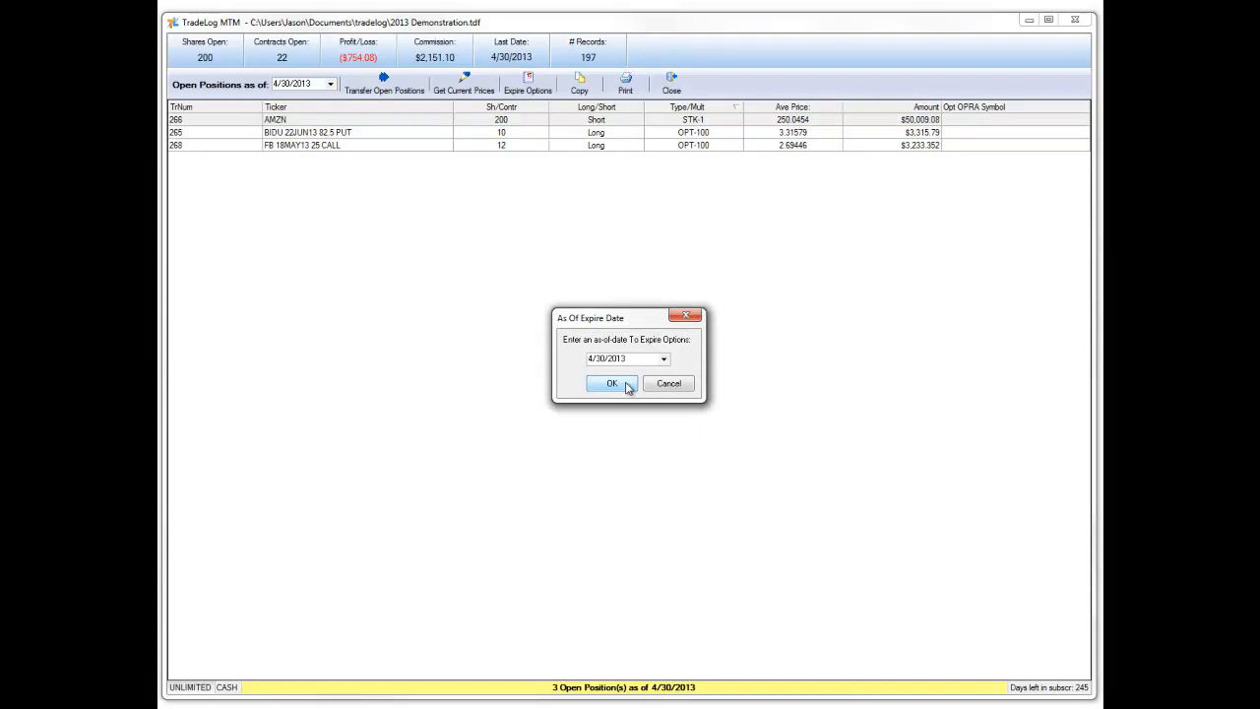
{"action": "left_click", "coordinate": [628, 385]}
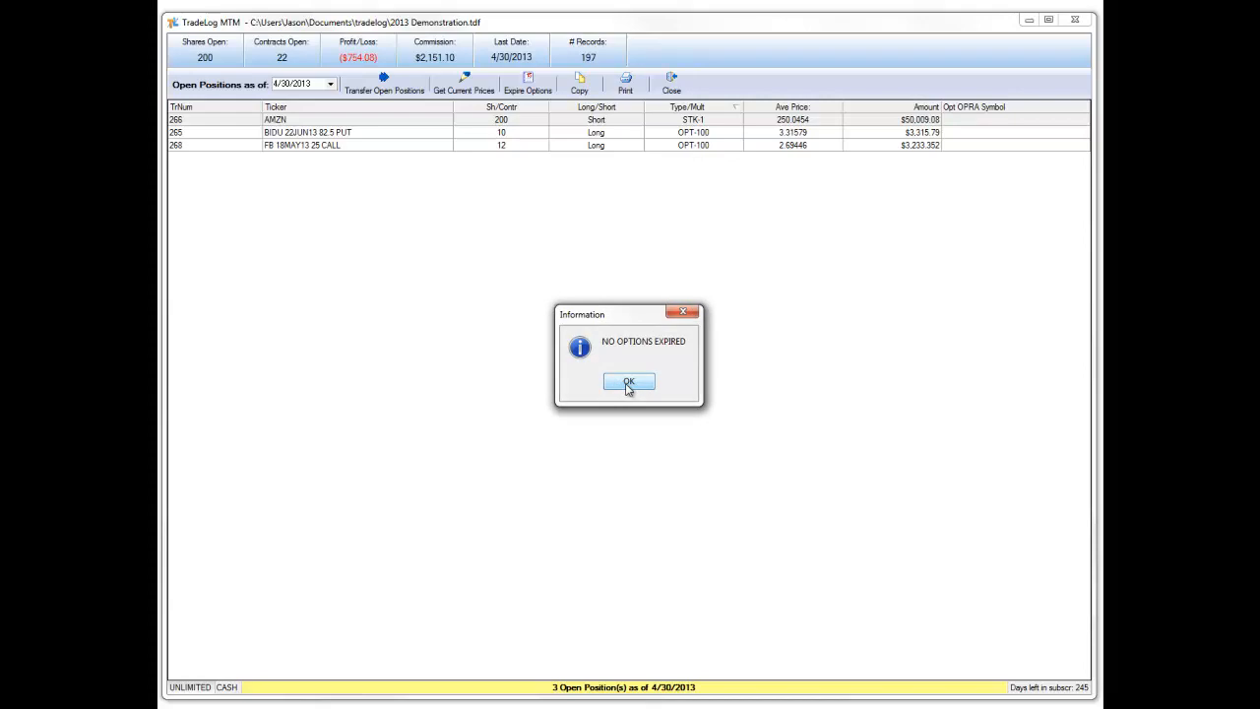
{"action": "left_click", "coordinate": [628, 384]}
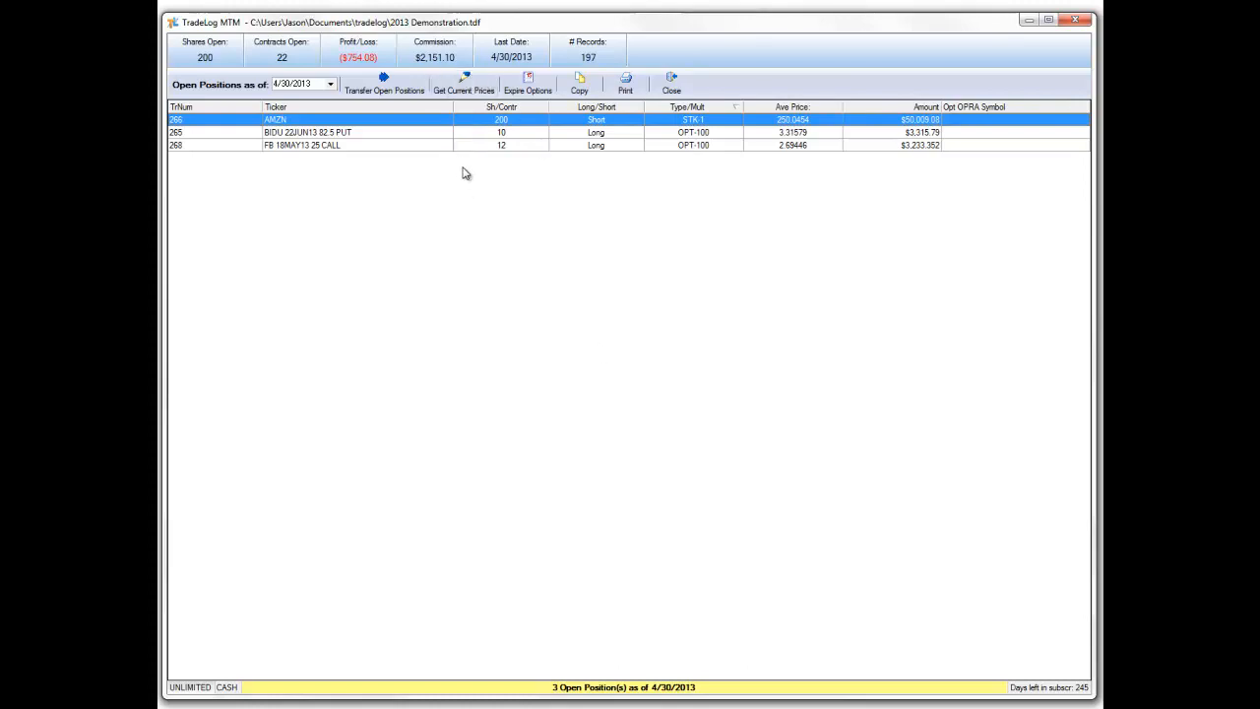
Step: Get current market prices for Account A's open positions, clearing the current OPRA symbols for all options
{"action": "left_click", "coordinate": [475, 94]}
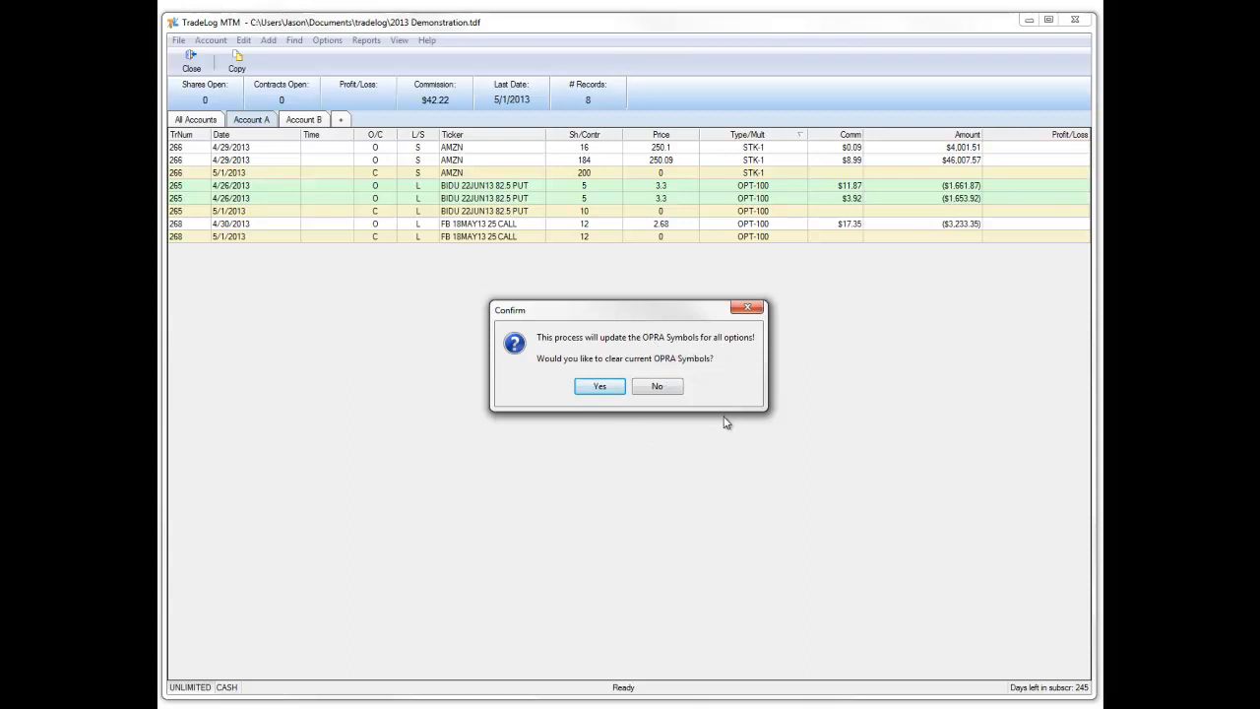
{"action": "left_click", "coordinate": [602, 388]}
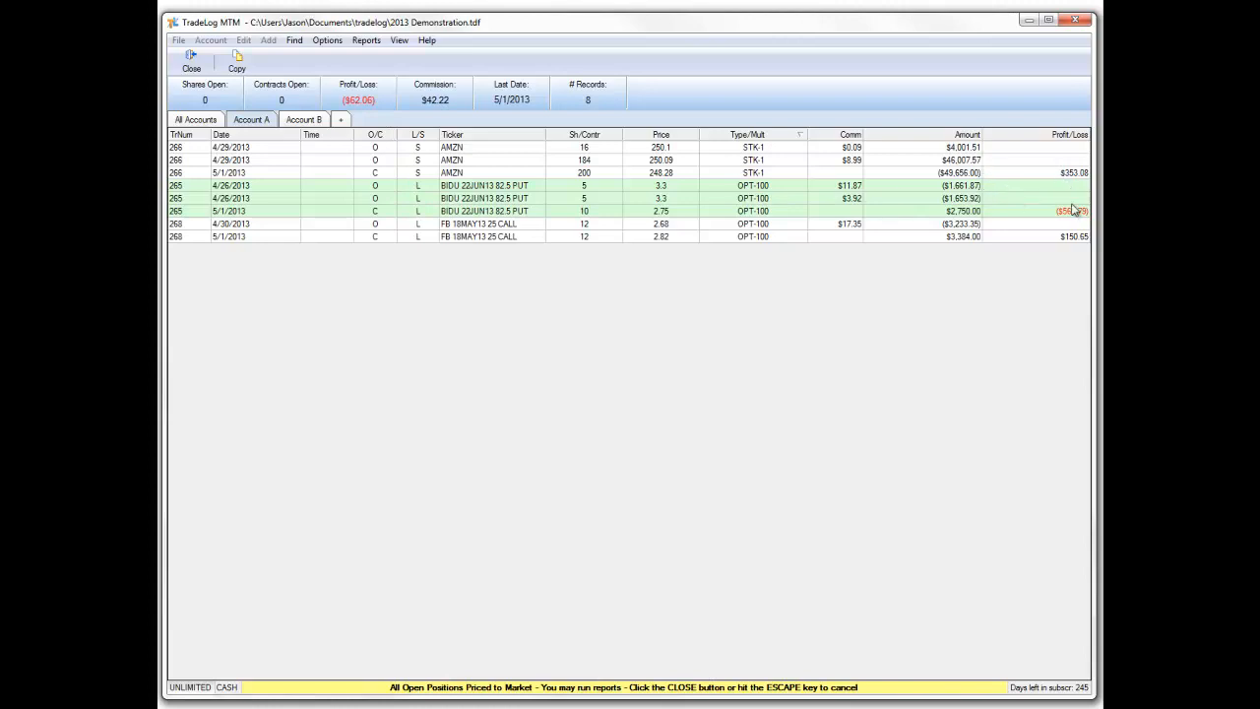
Step: Run the Detail report on Account A's marked-to-market positions, summed by TrNum with sub-totals, and close it
{"action": "left_click", "coordinate": [365, 40]}
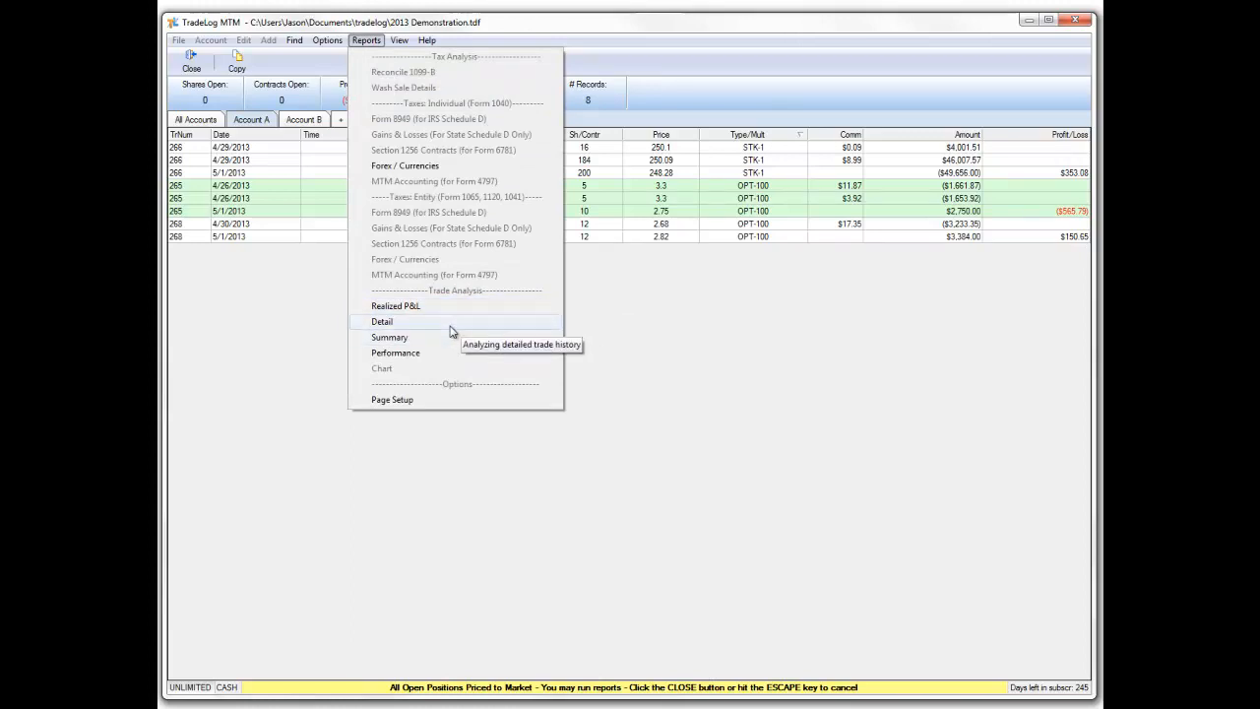
{"action": "left_click", "coordinate": [450, 331]}
{"action": "left_click", "coordinate": [1052, 63]}
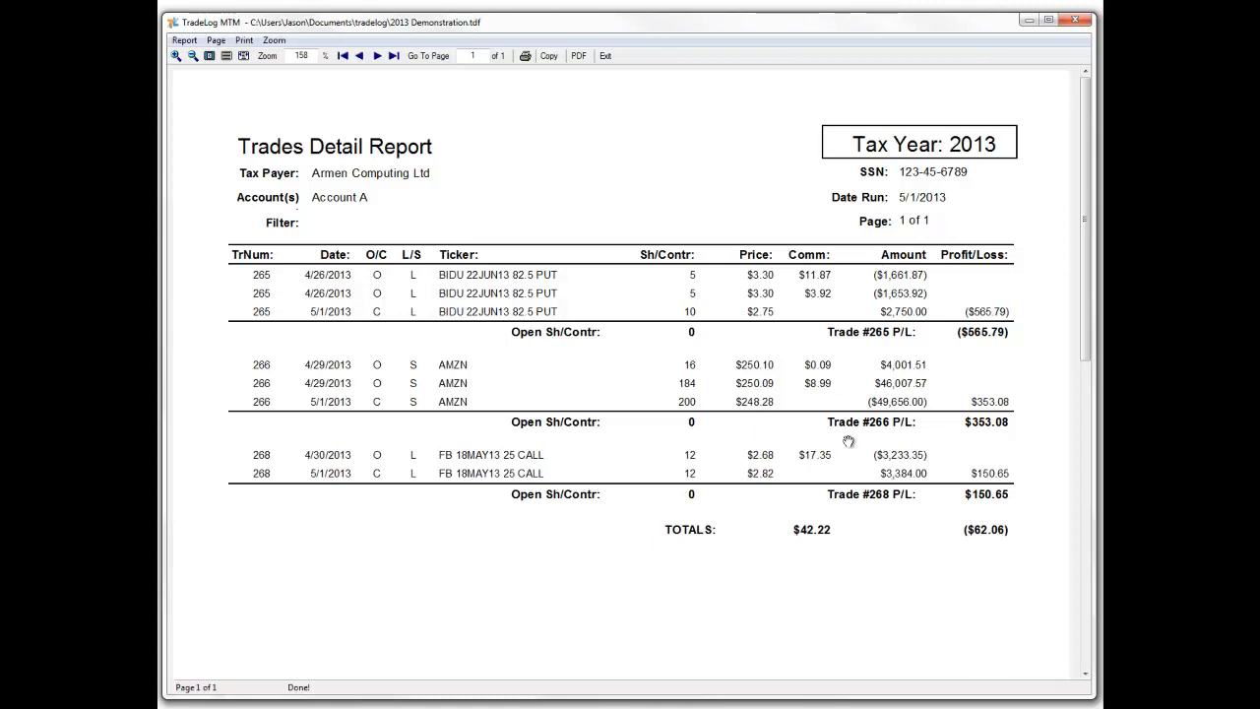
{"action": "left_click", "coordinate": [605, 56]}
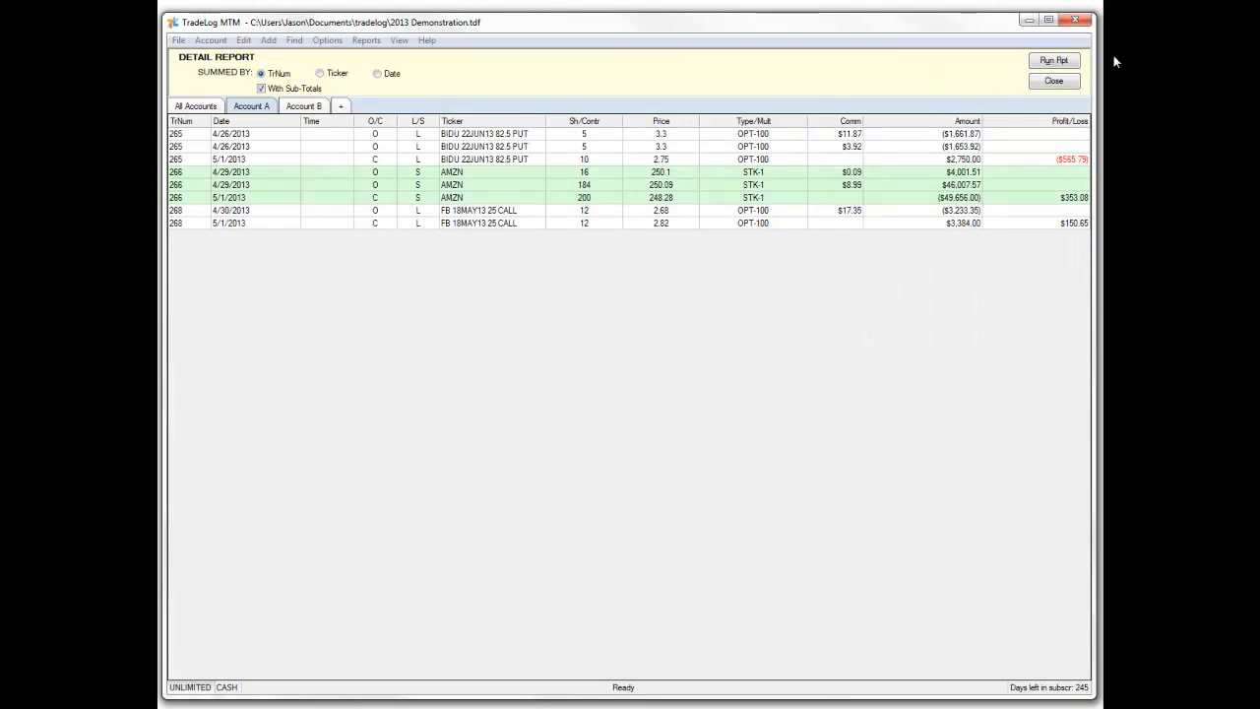
{"action": "left_click", "coordinate": [1072, 84]}
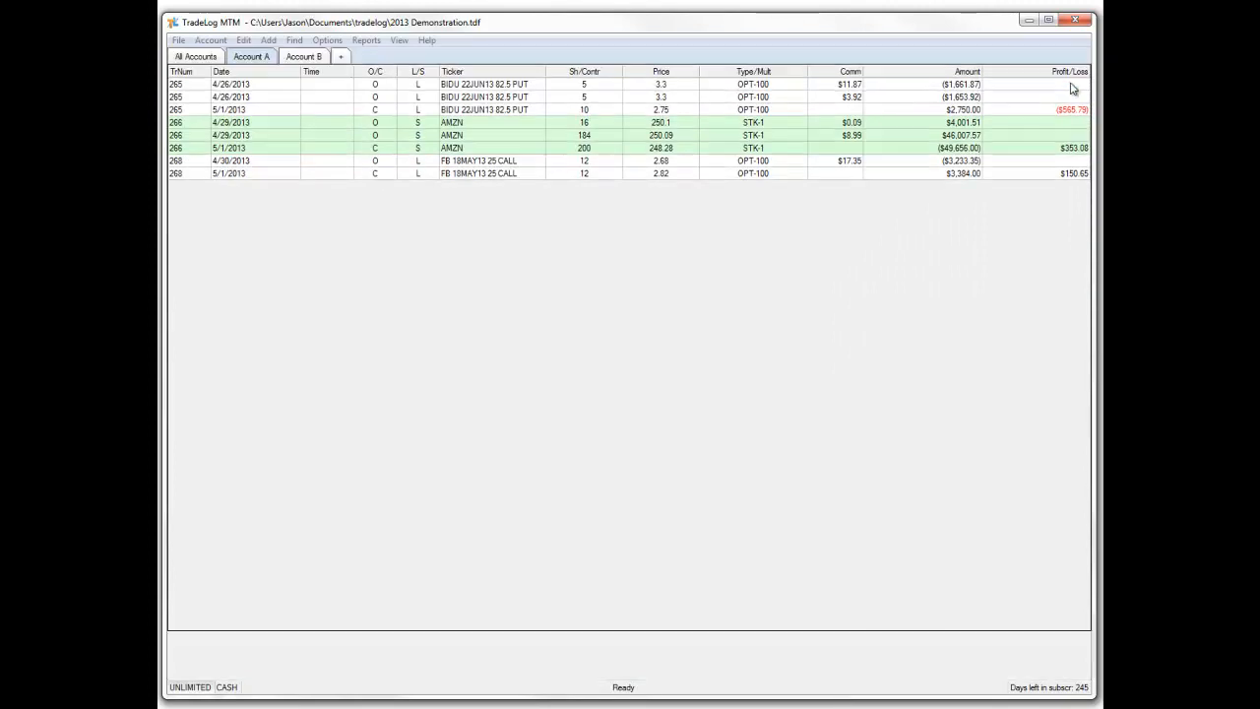
Step: Show the open trades across all accounts as of 4/30/2013 and close the open positions list
{"action": "left_click", "coordinate": [198, 119]}
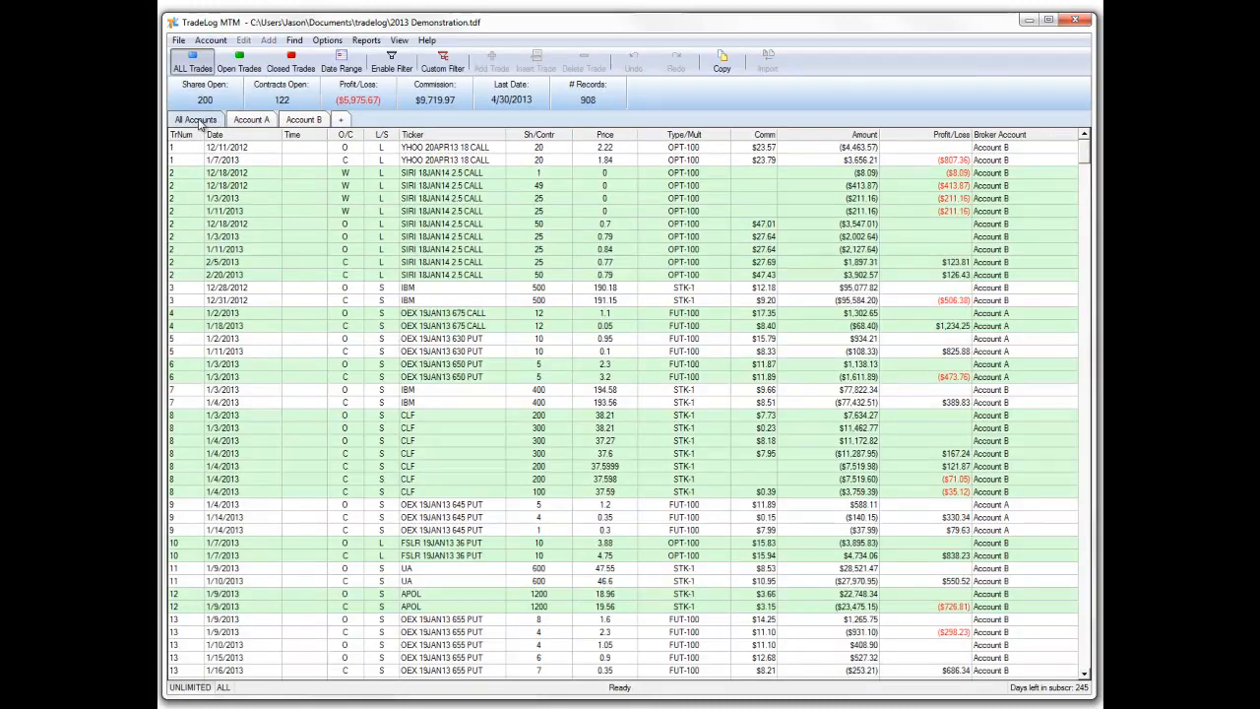
{"action": "left_click", "coordinate": [239, 61]}
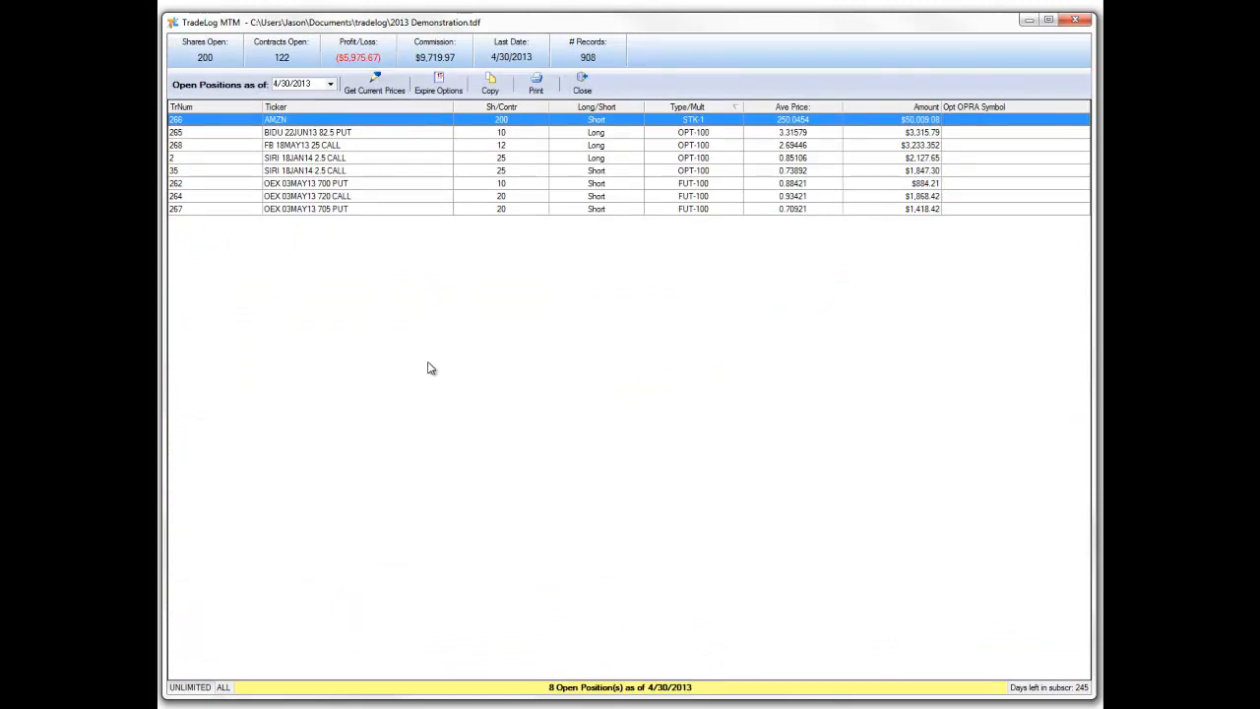
{"action": "left_click", "coordinate": [594, 91]}
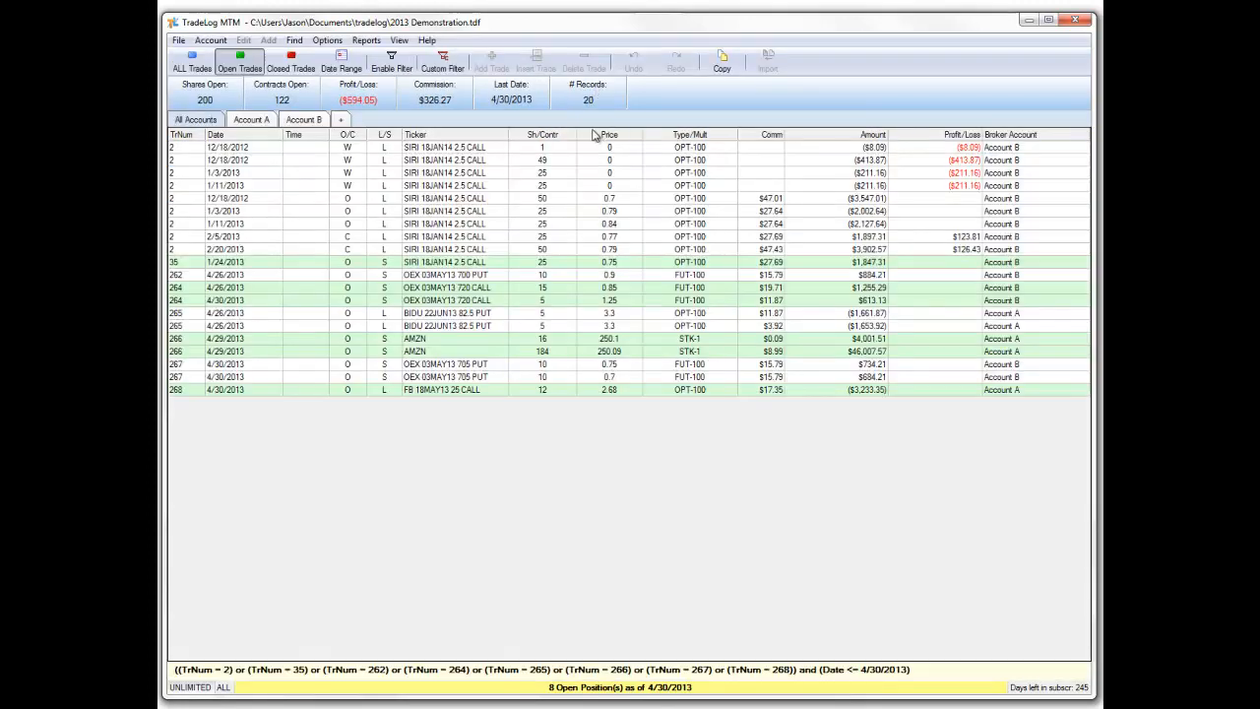
Step: Run the Wash Sale Details report for all accounts' open trades and exit it
{"action": "left_click", "coordinate": [366, 40]}
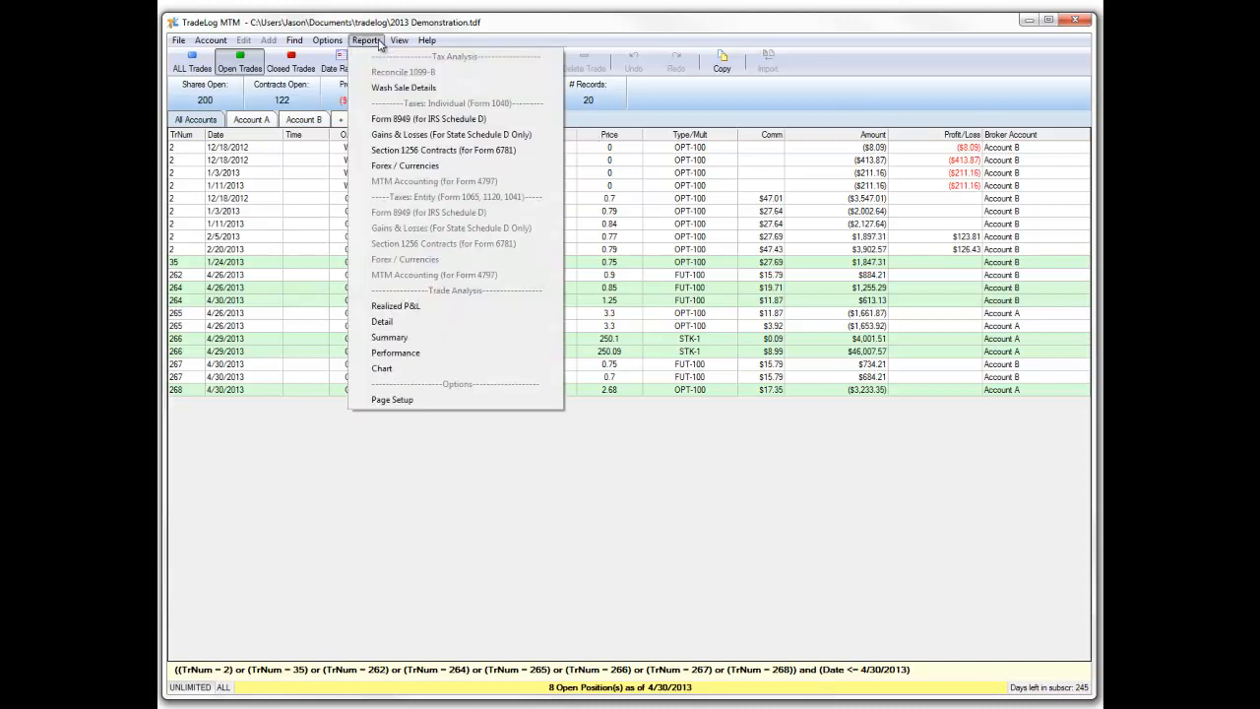
{"action": "left_click", "coordinate": [406, 91]}
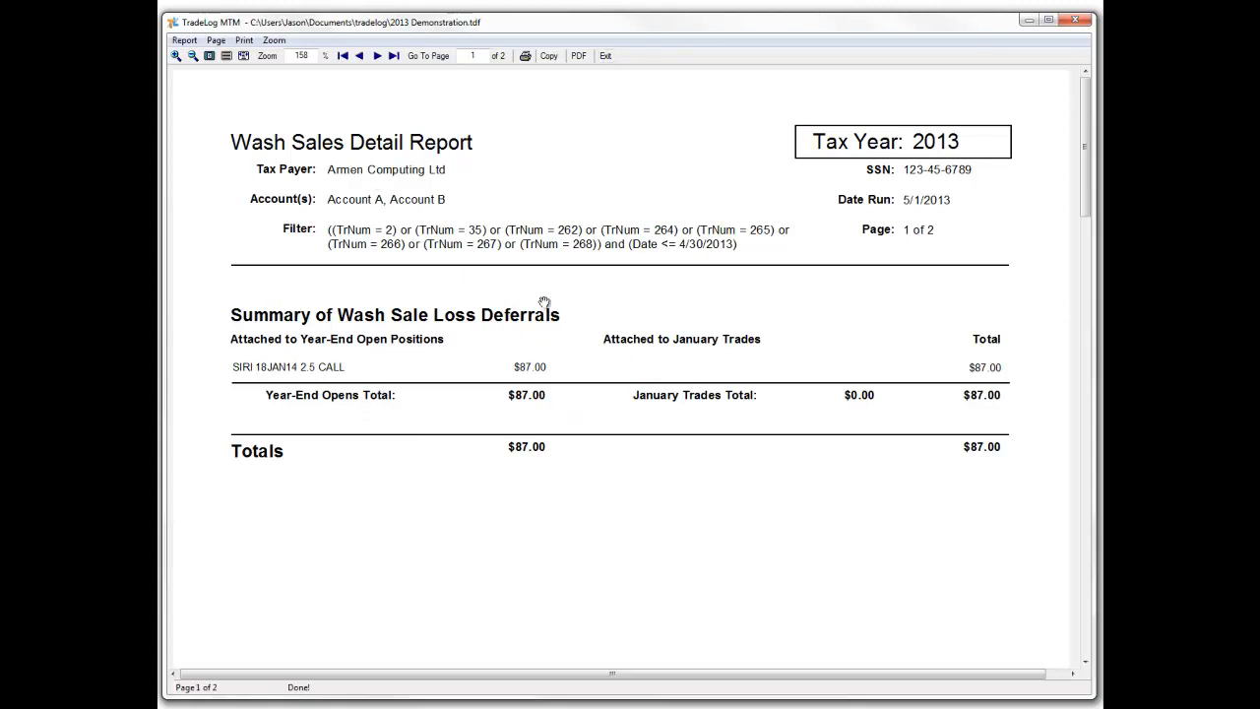
{"action": "left_click", "coordinate": [605, 55]}
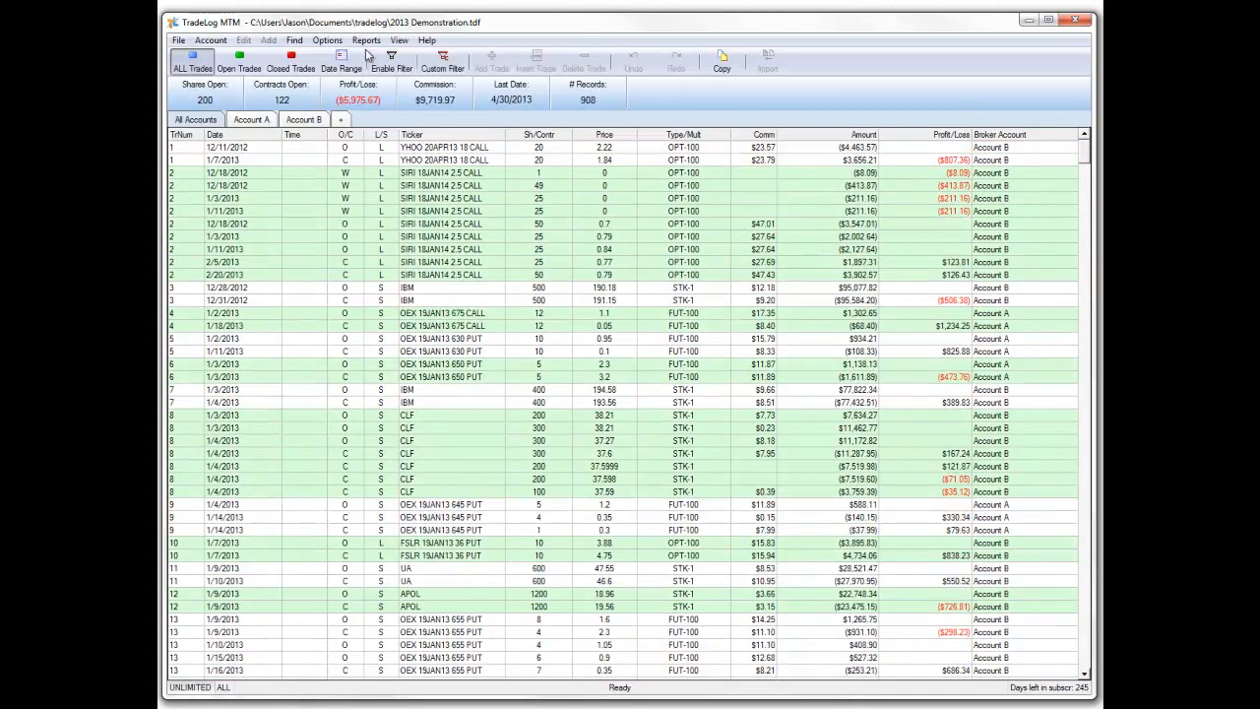
Step: Run the Gains & Losses report (for State Schedule D only) for 1/1/2013 to 12/31/2013 across all accounts, adjusted for wash sales
{"action": "left_click", "coordinate": [364, 41]}
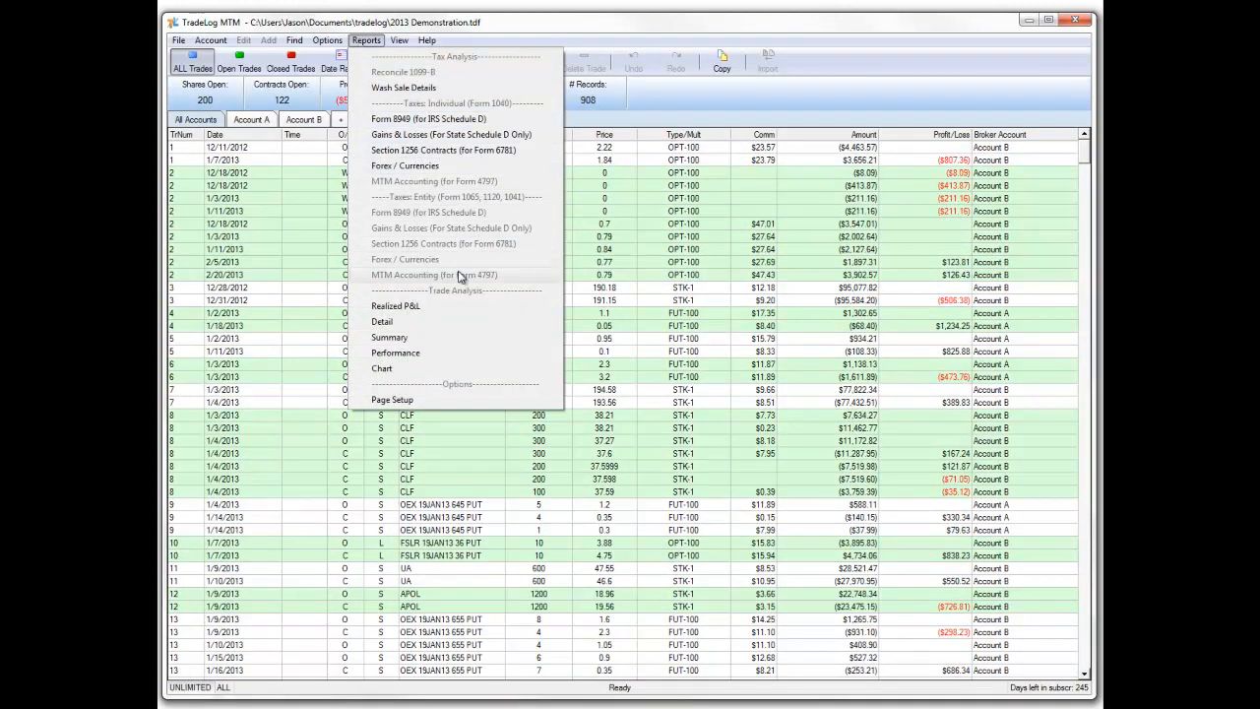
{"action": "left_click", "coordinate": [431, 141]}
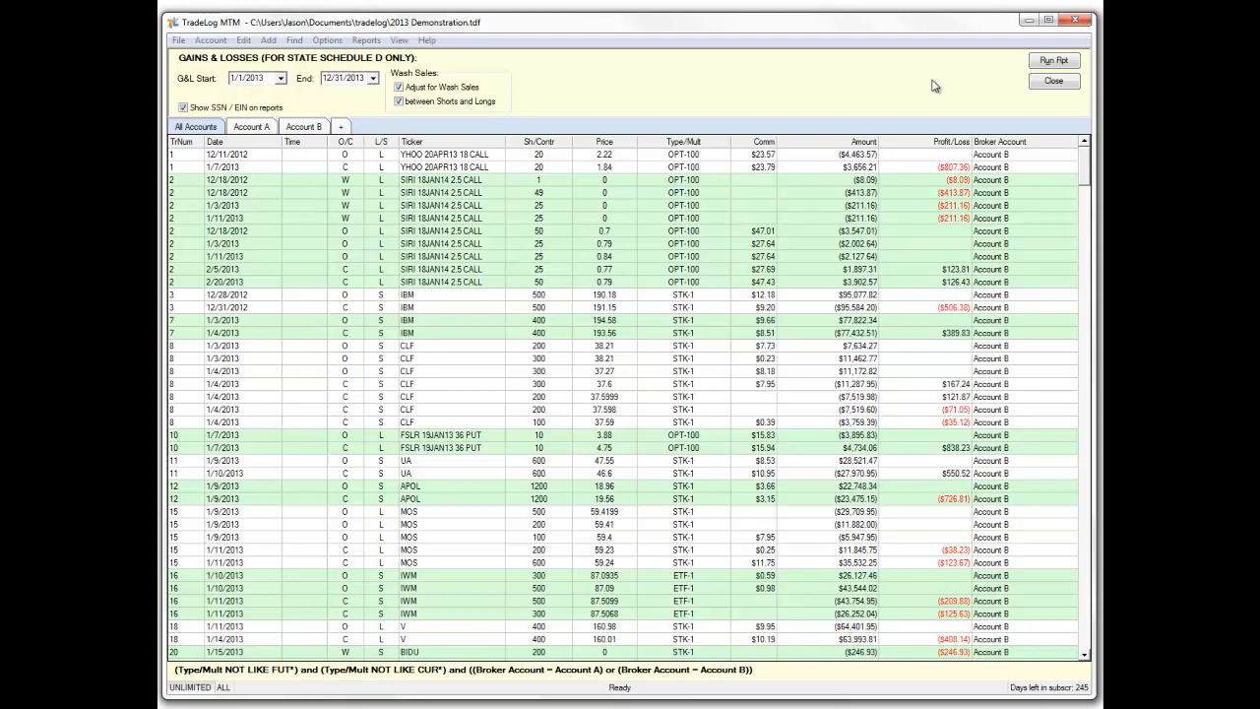
{"action": "left_click", "coordinate": [1054, 61]}
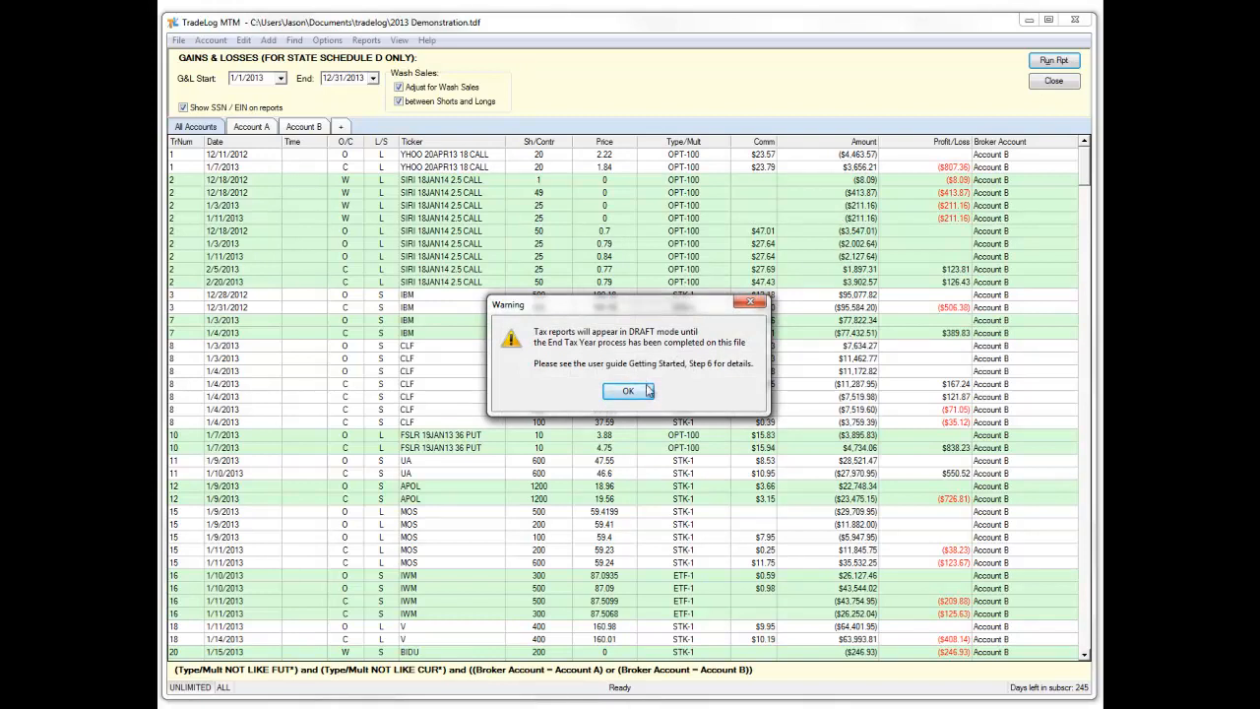
{"action": "left_click", "coordinate": [630, 390]}
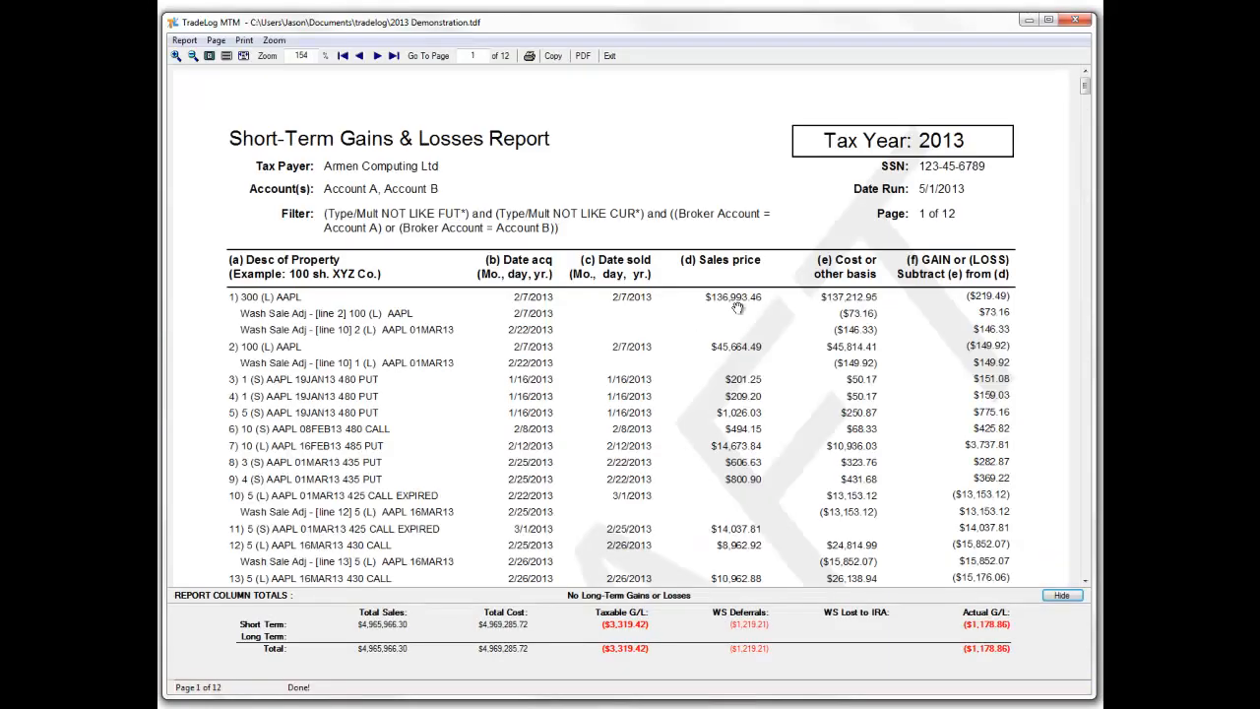
Step: Examine the AAPL trades and wash sale adjustment lines in the Short-Term Gains & Losses report and close it
{"action": "left_click_drag", "start_coordinate": [760, 441], "coordinate": [756, 276]}
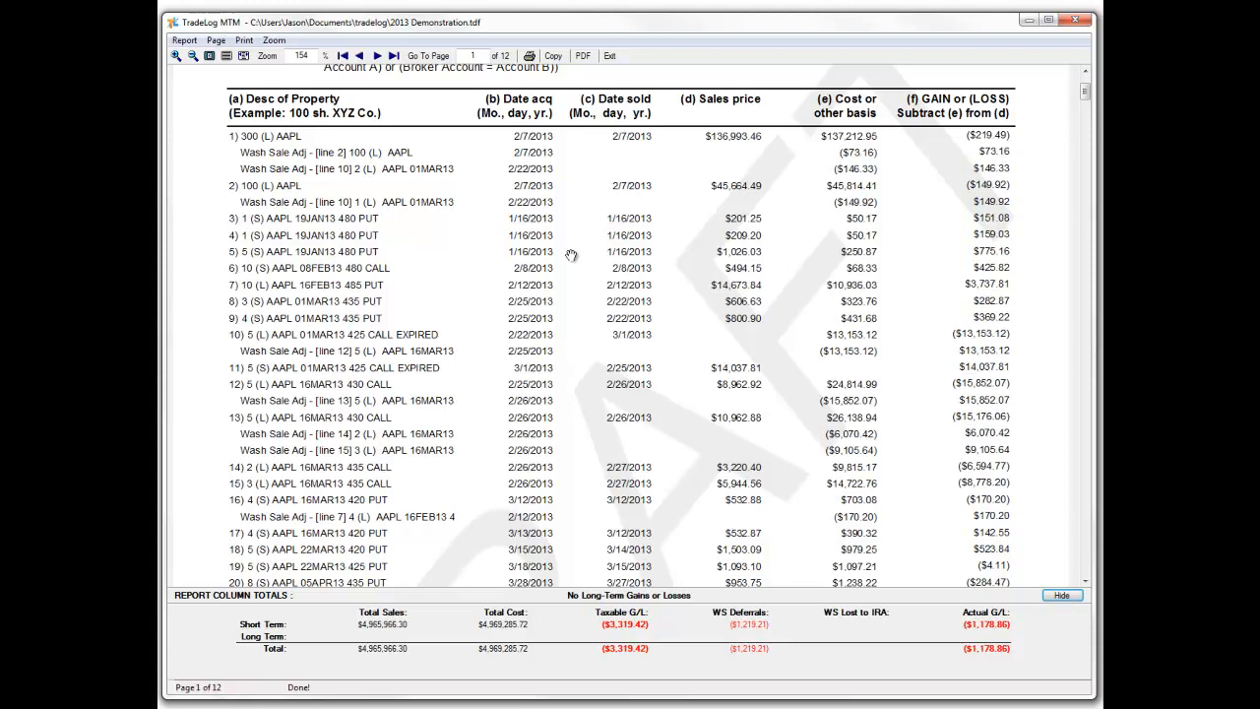
{"action": "left_click_drag", "start_coordinate": [571, 243], "coordinate": [577, 329]}
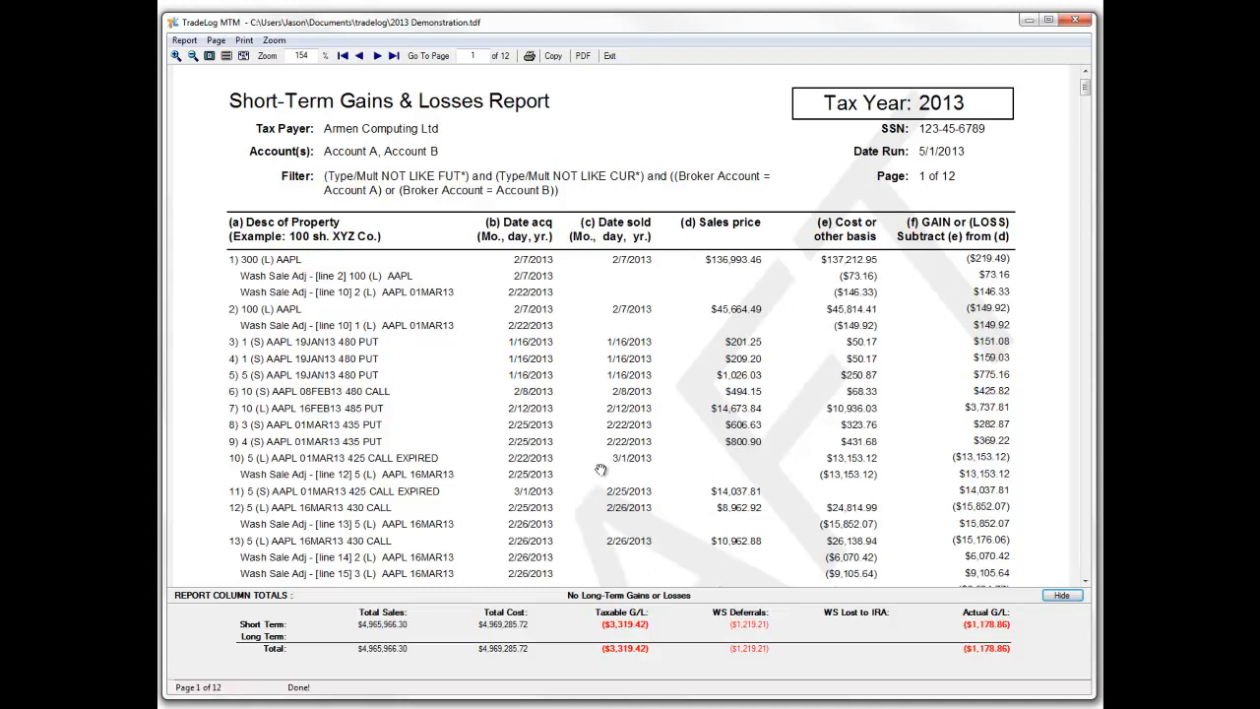
{"action": "left_click_drag", "start_coordinate": [600, 470], "coordinate": [598, 317]}
{"action": "left_click_drag", "start_coordinate": [663, 489], "coordinate": [667, 382]}
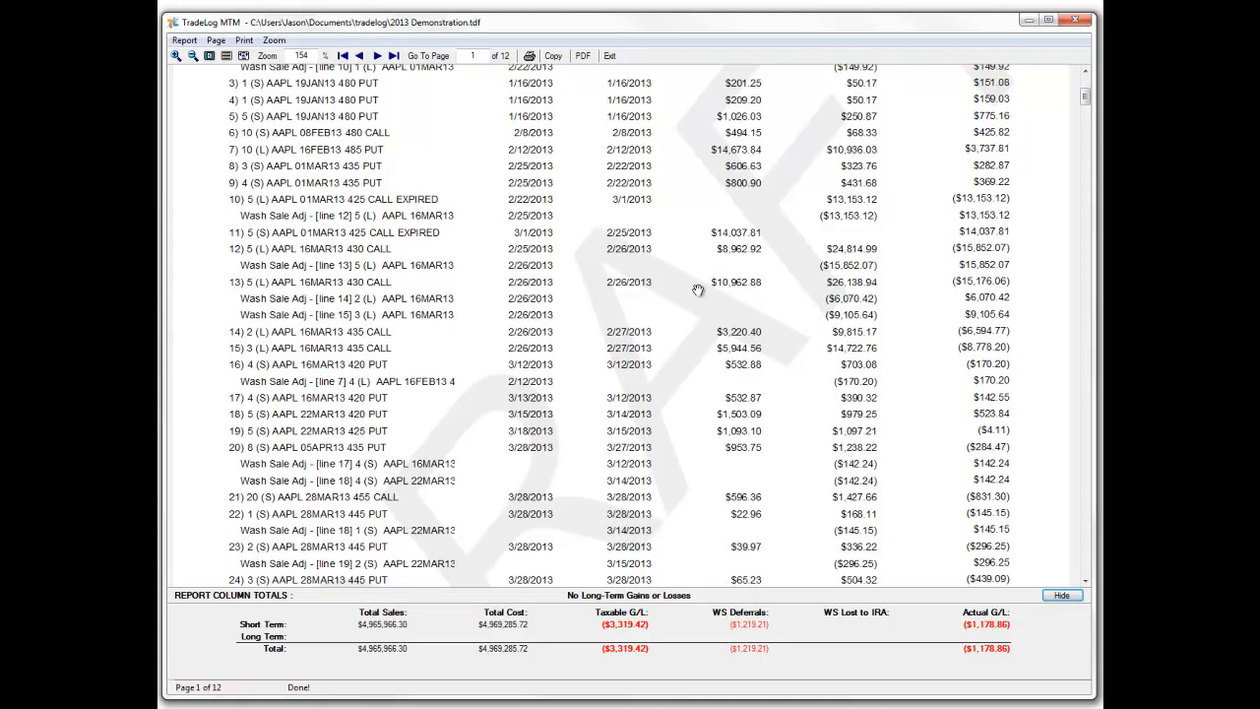
{"action": "left_click_drag", "start_coordinate": [754, 489], "coordinate": [752, 335]}
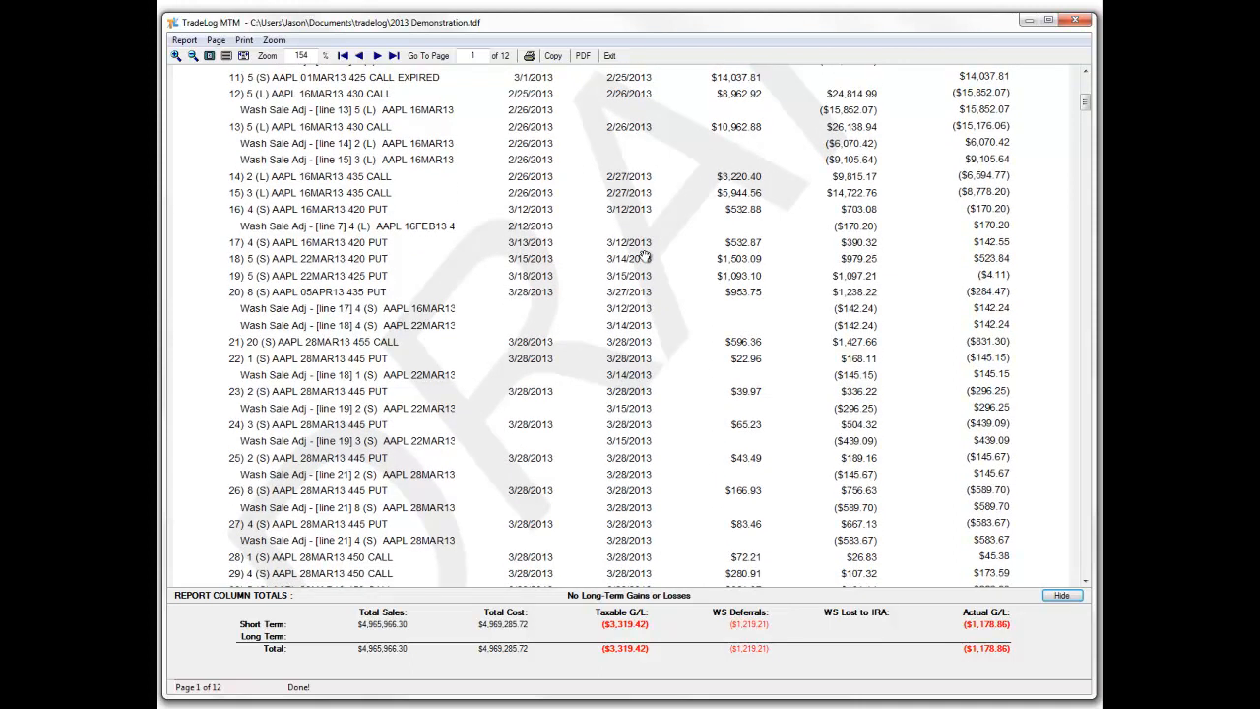
{"action": "left_click", "coordinate": [611, 56]}
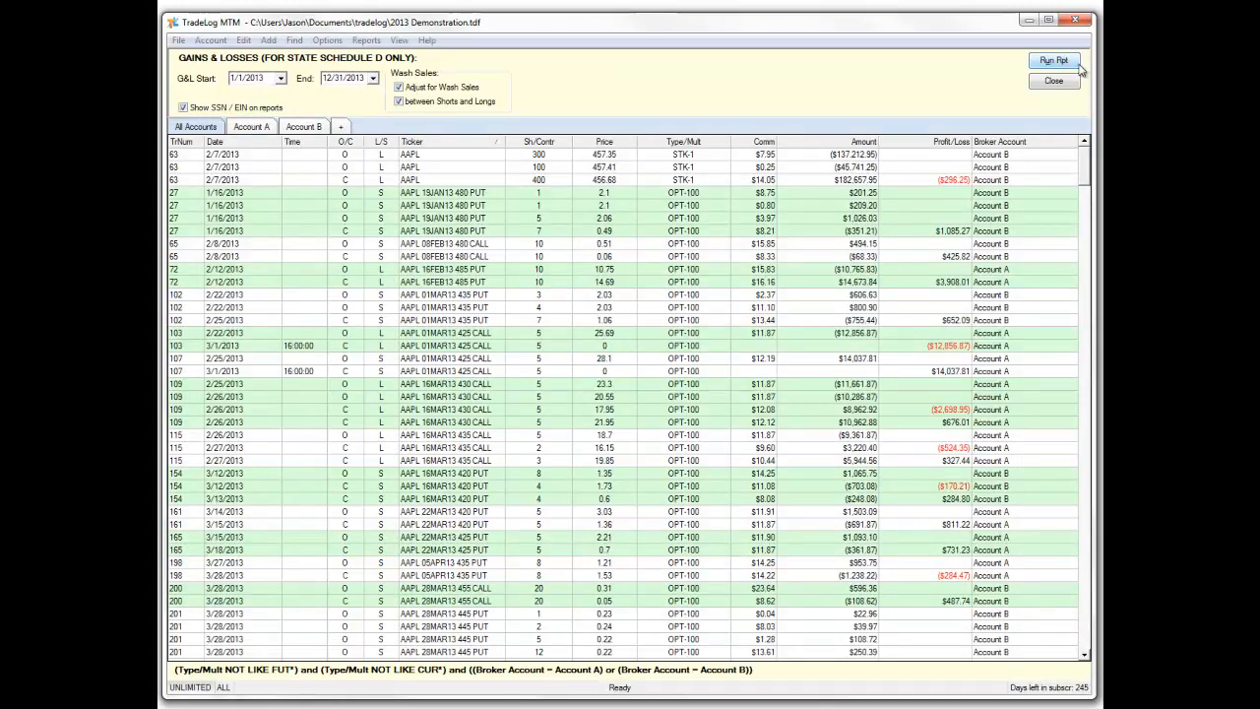
{"action": "left_click", "coordinate": [1054, 82]}
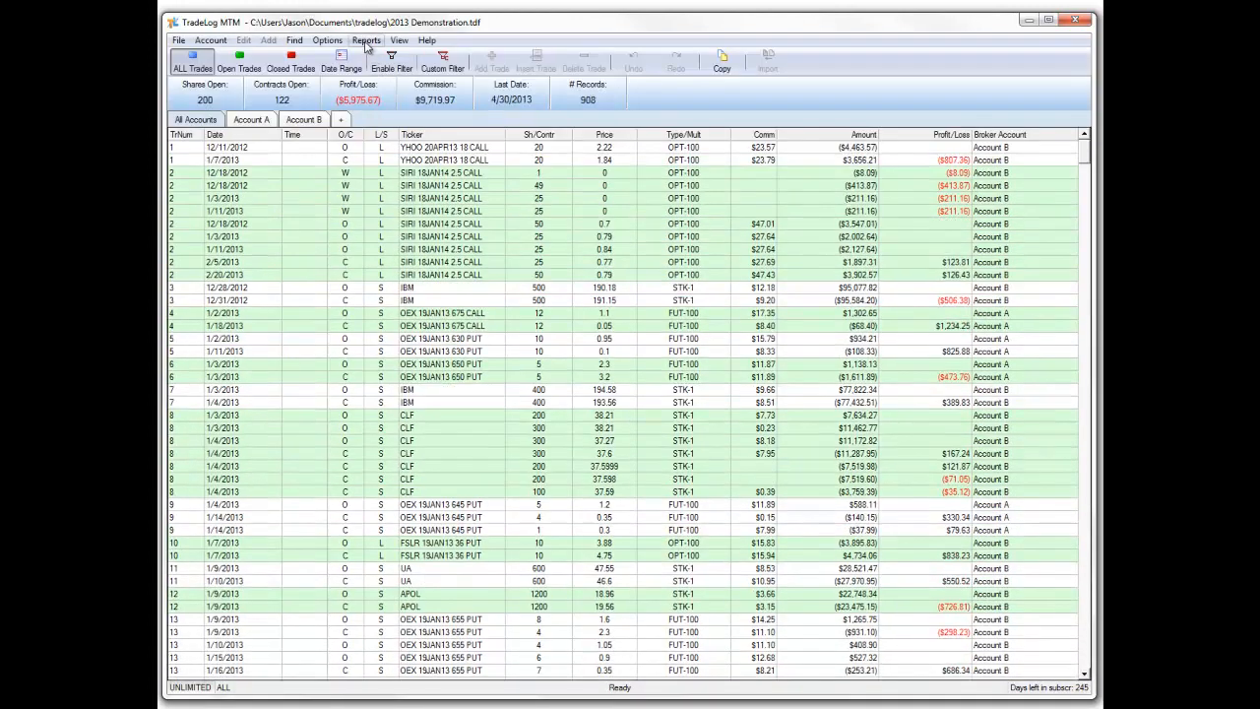
Step: Run the Realized P&L report for 1/1/2013 to 12/31/2013 across all accounts, review it and close it
{"action": "left_click", "coordinate": [365, 40]}
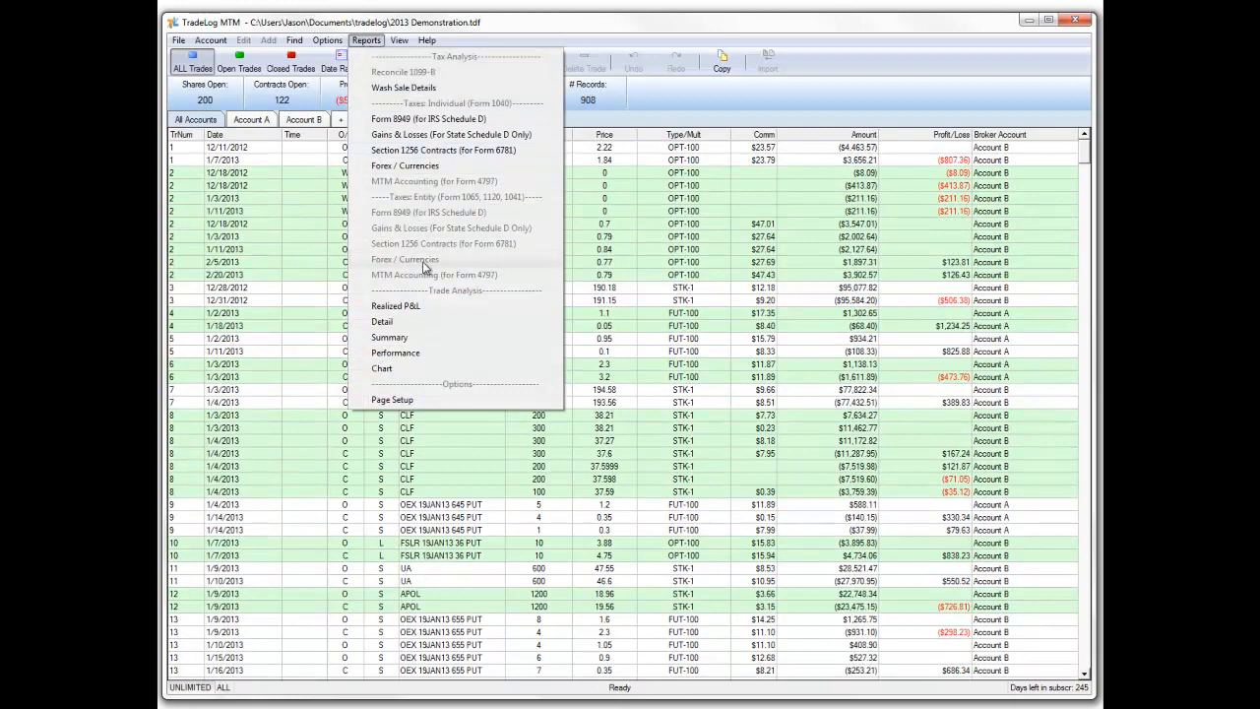
{"action": "left_click", "coordinate": [436, 314]}
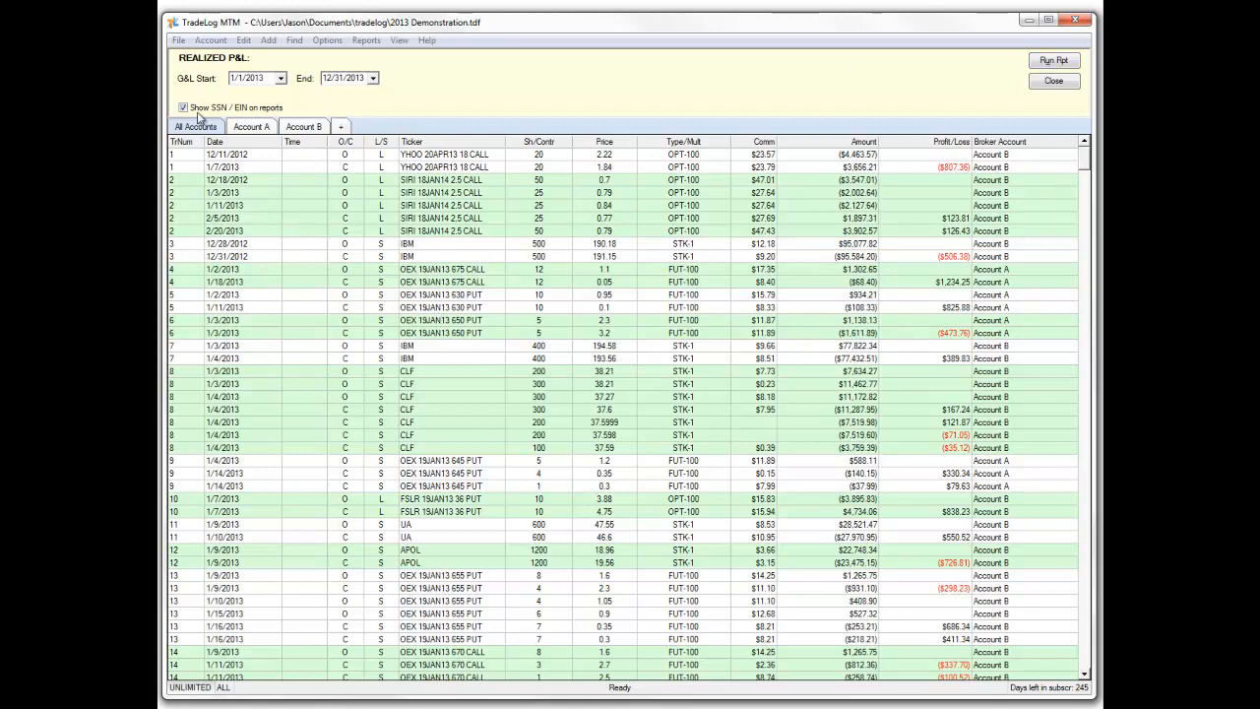
{"action": "left_click", "coordinate": [1070, 66]}
{"action": "scroll", "coordinate": [414, 367], "scroll_direction": "down", "scroll_amount": 1}
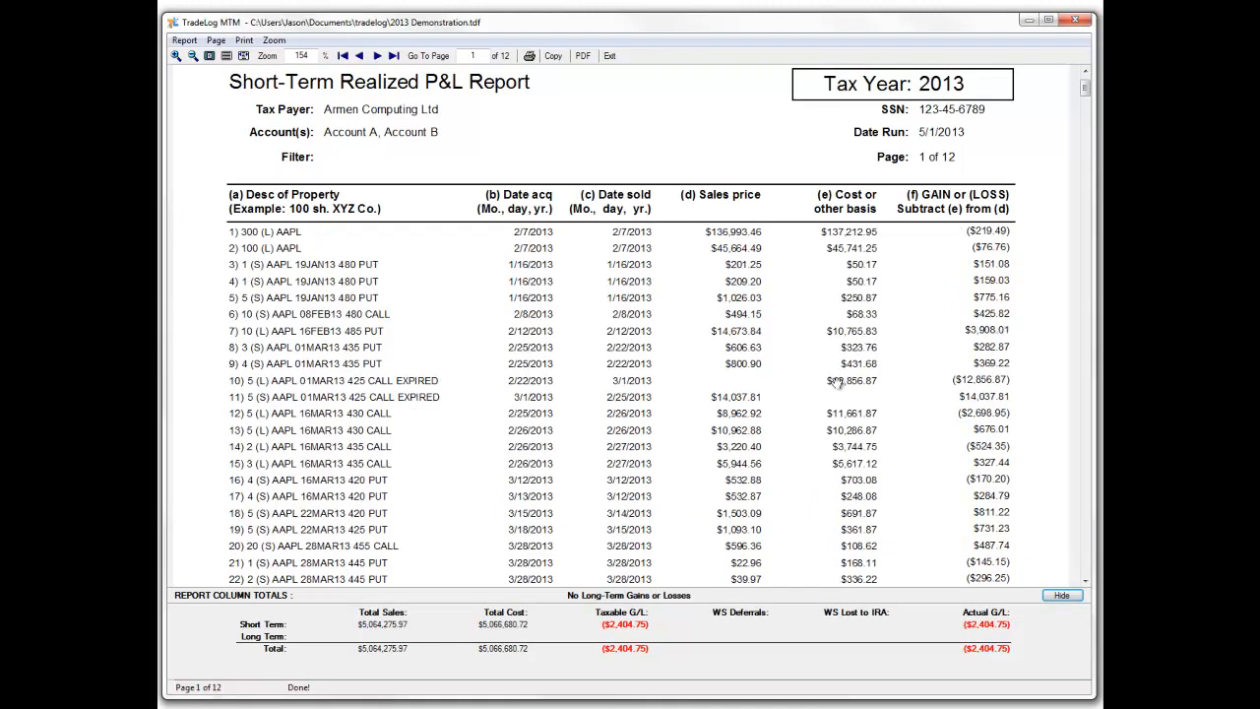
{"action": "left_click", "coordinate": [611, 55]}
{"action": "left_click", "coordinate": [1055, 81]}
Step: Run the Detail report for all accounts, summed by TrNum with sub-totals, review the trades and close it
{"action": "left_click", "coordinate": [366, 40]}
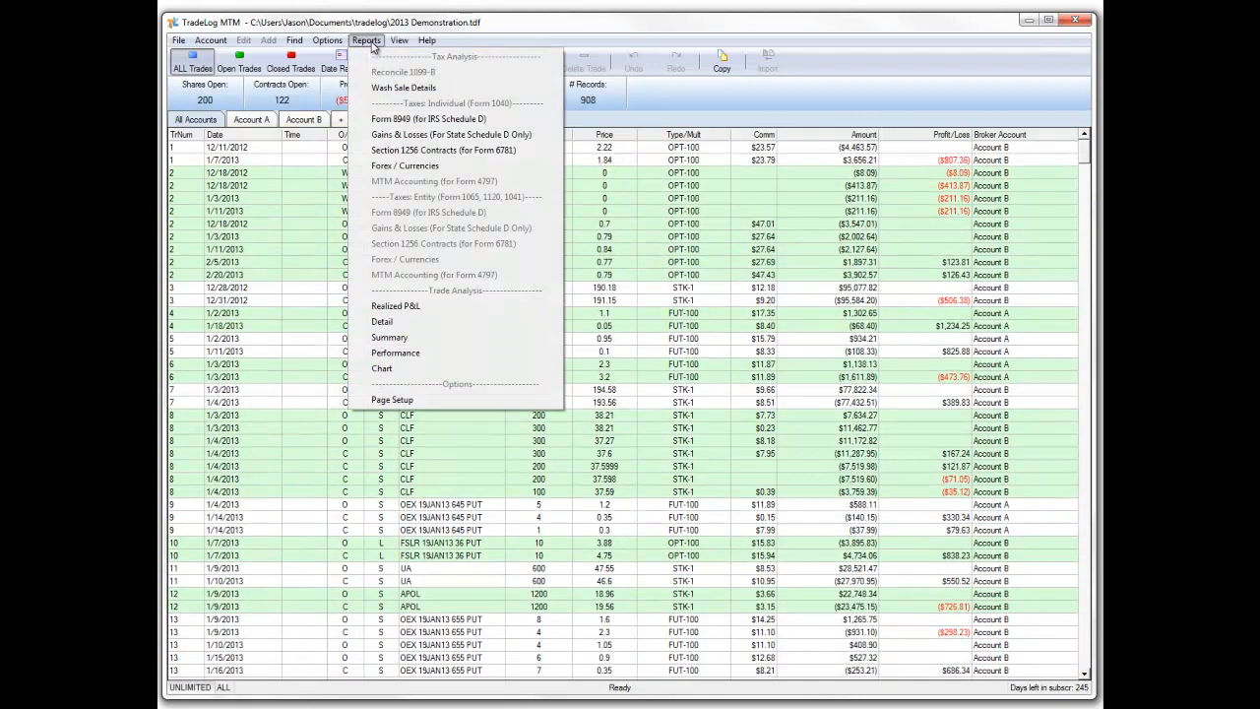
{"action": "left_click", "coordinate": [397, 326]}
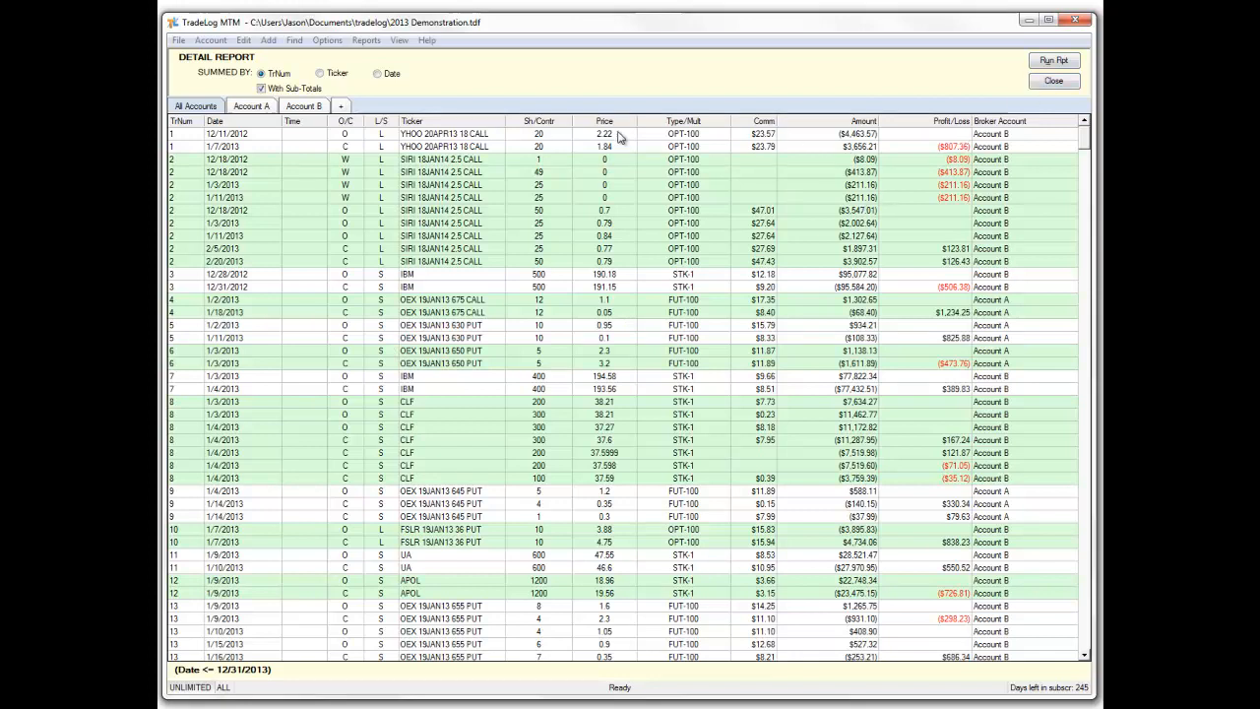
{"action": "left_click", "coordinate": [261, 86]}
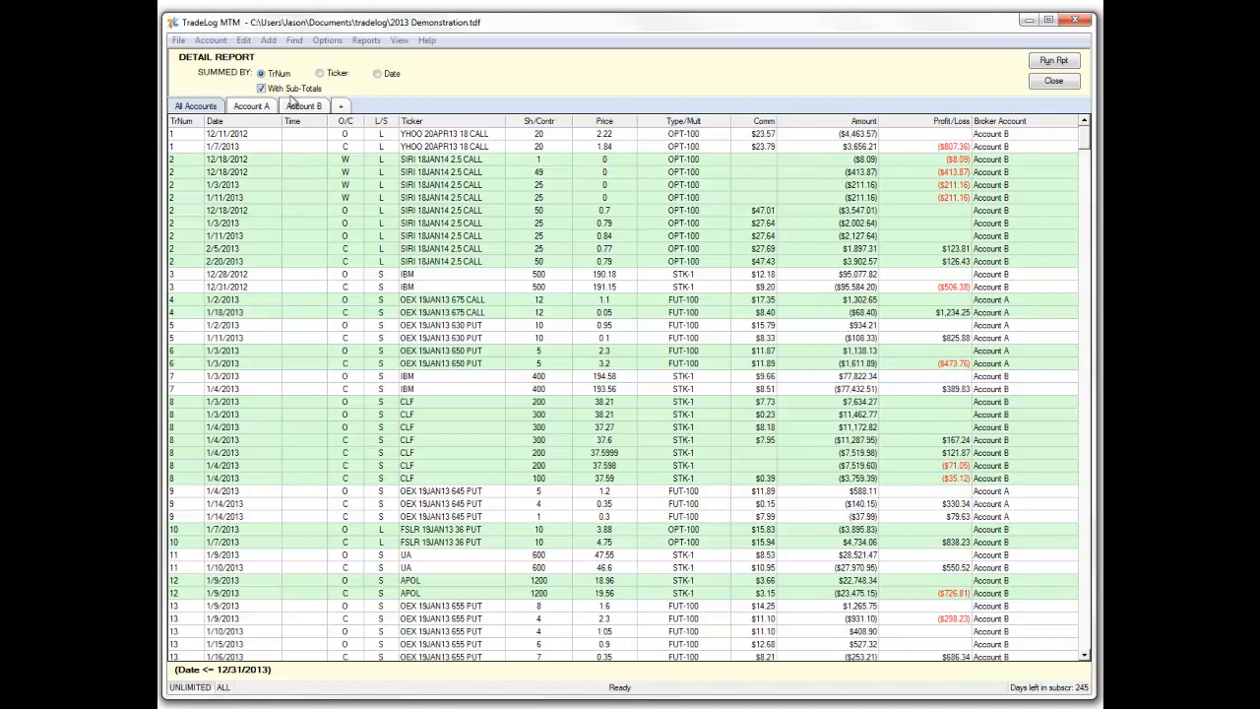
{"action": "left_click", "coordinate": [1055, 62]}
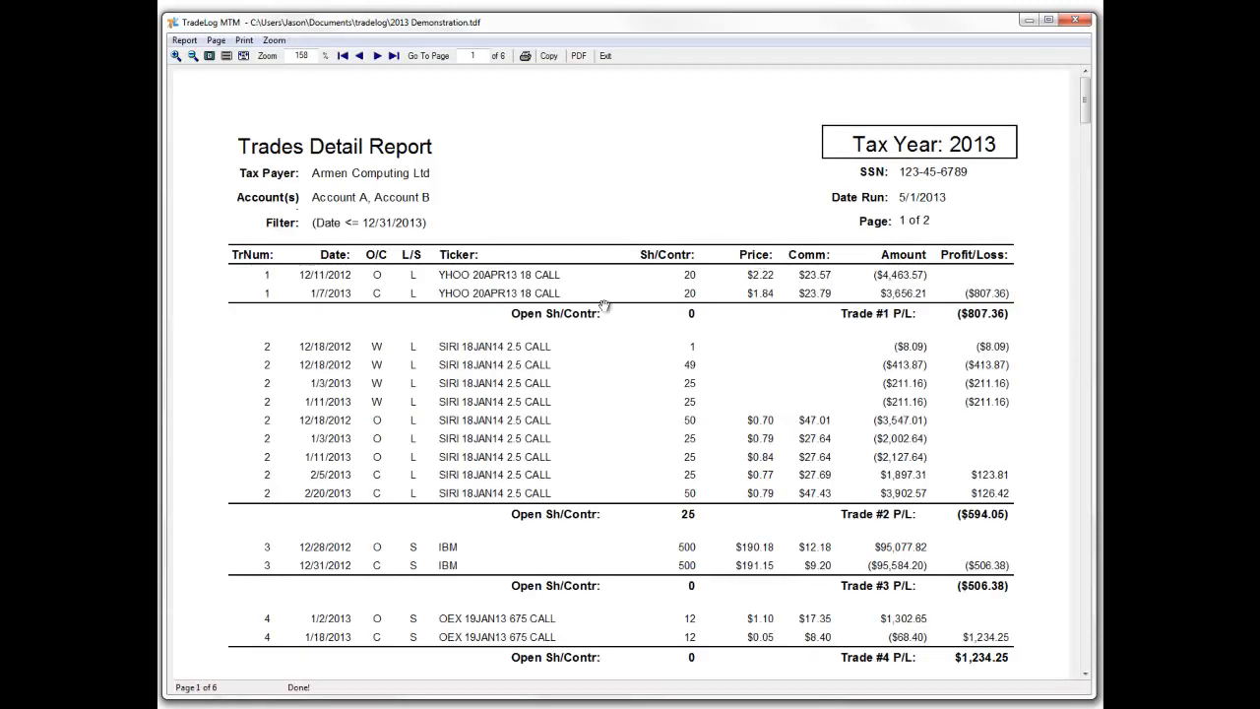
{"action": "scroll", "coordinate": [431, 354], "scroll_direction": "down", "scroll_amount": 1}
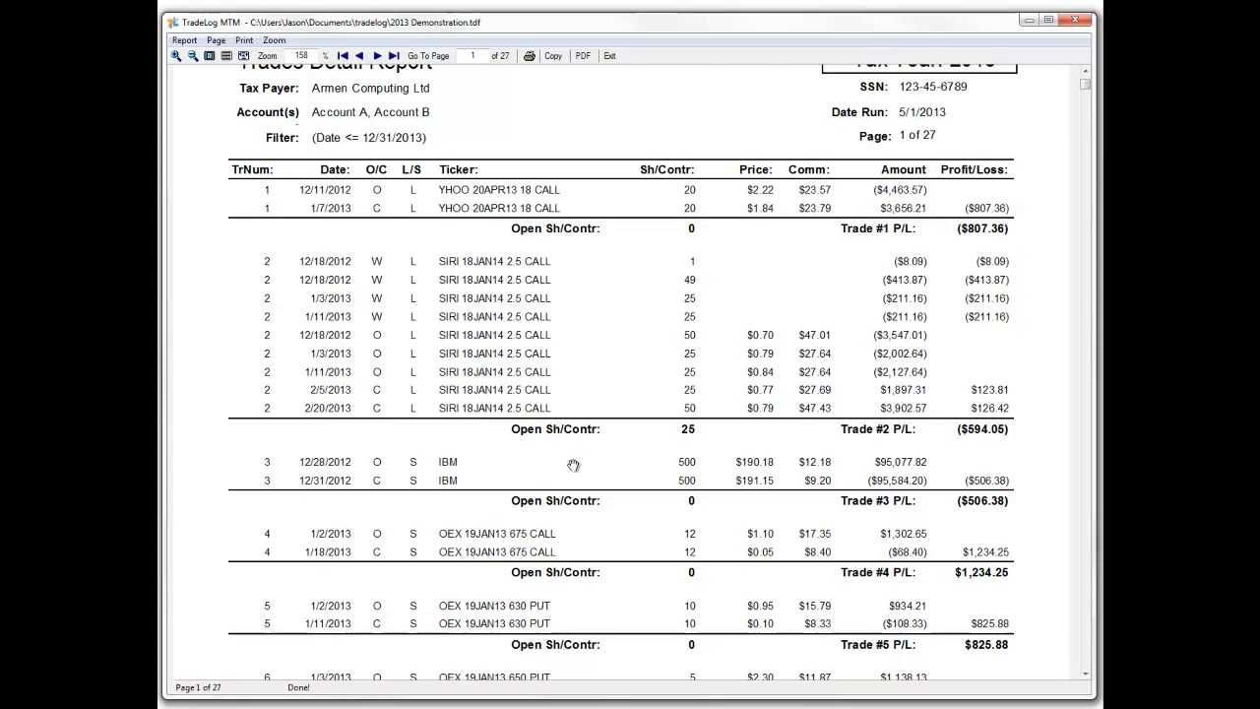
{"action": "left_click", "coordinate": [610, 57]}
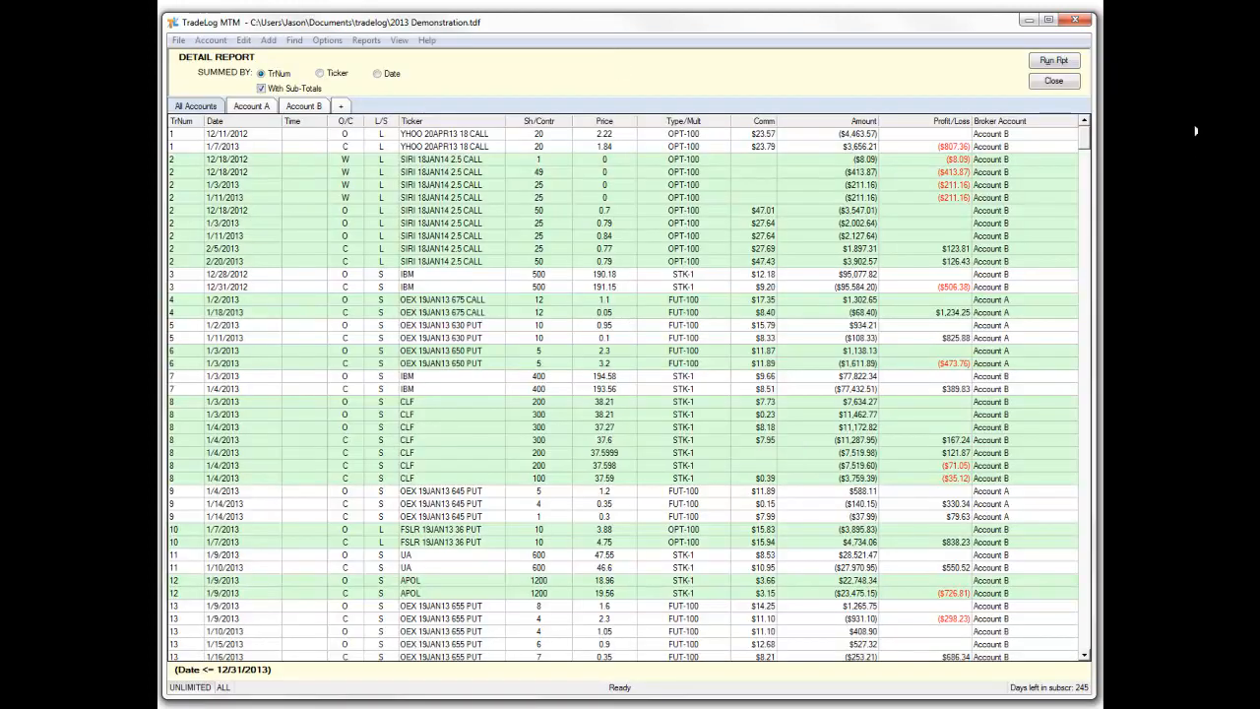
{"action": "left_click", "coordinate": [1055, 81]}
Step: Run the Summary report for all accounts, summed by TrNum with sub-totals, review its first and last pages and close it
{"action": "left_click", "coordinate": [366, 40]}
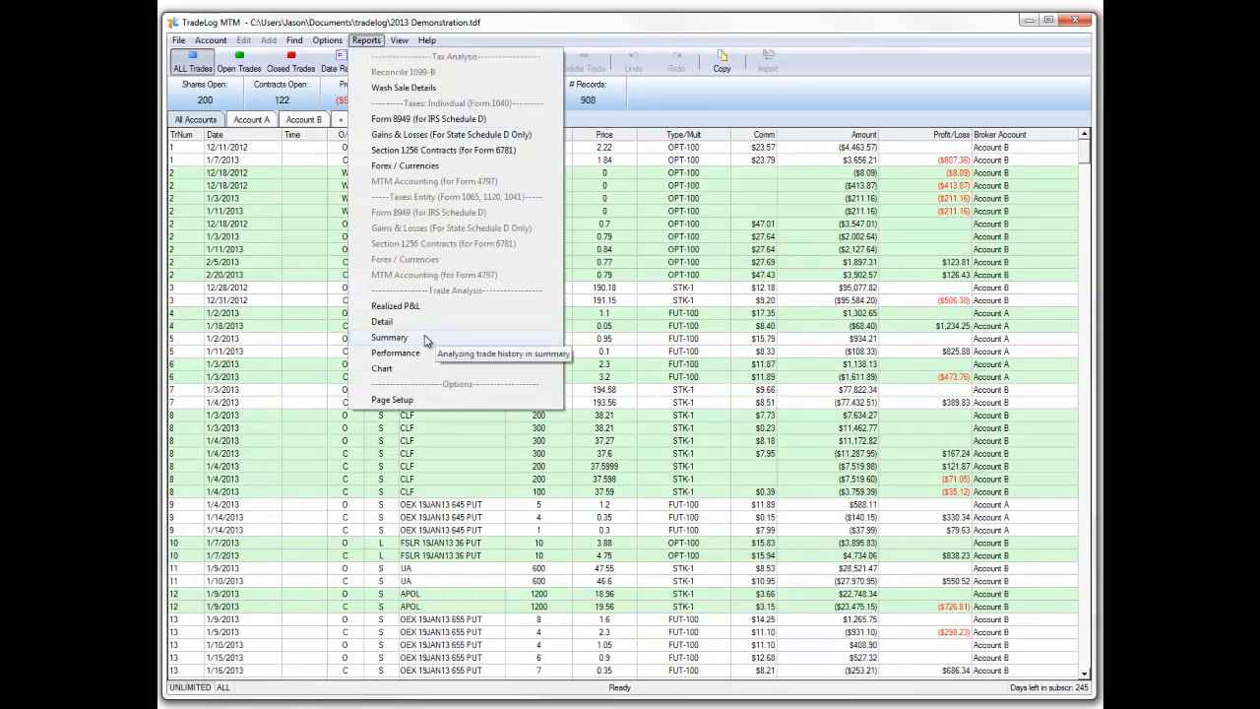
{"action": "left_click", "coordinate": [429, 344]}
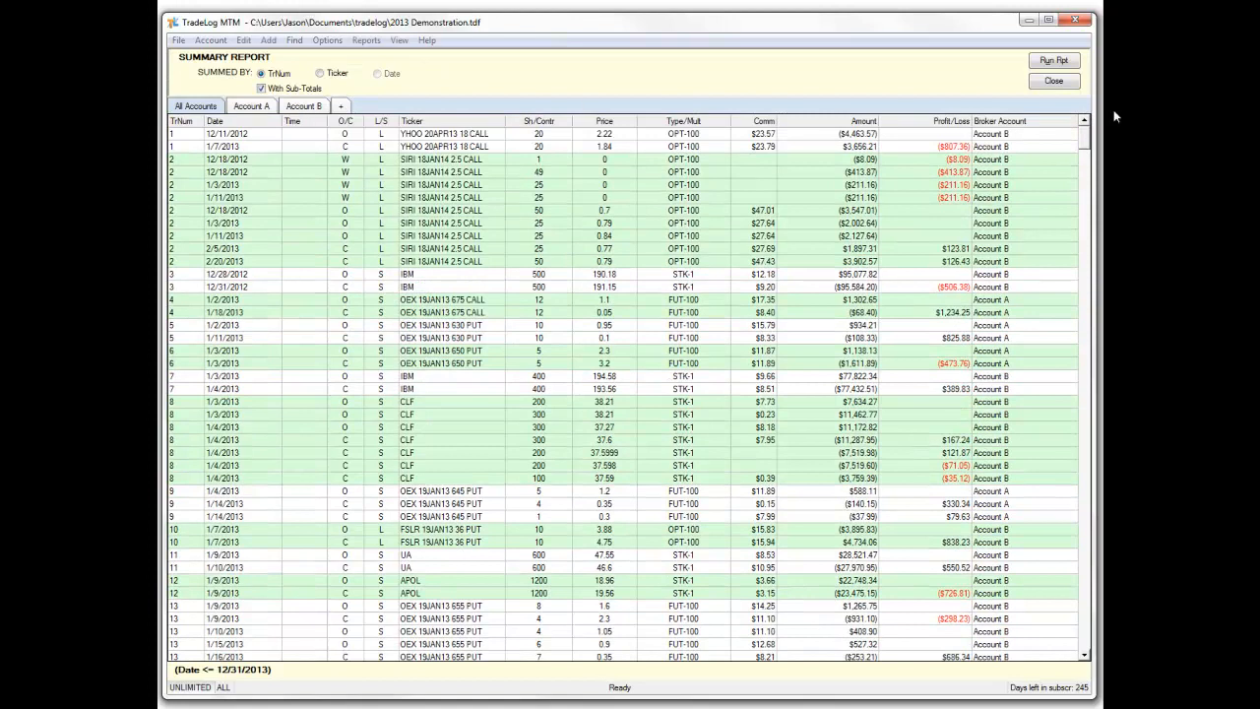
{"action": "left_click", "coordinate": [1063, 63]}
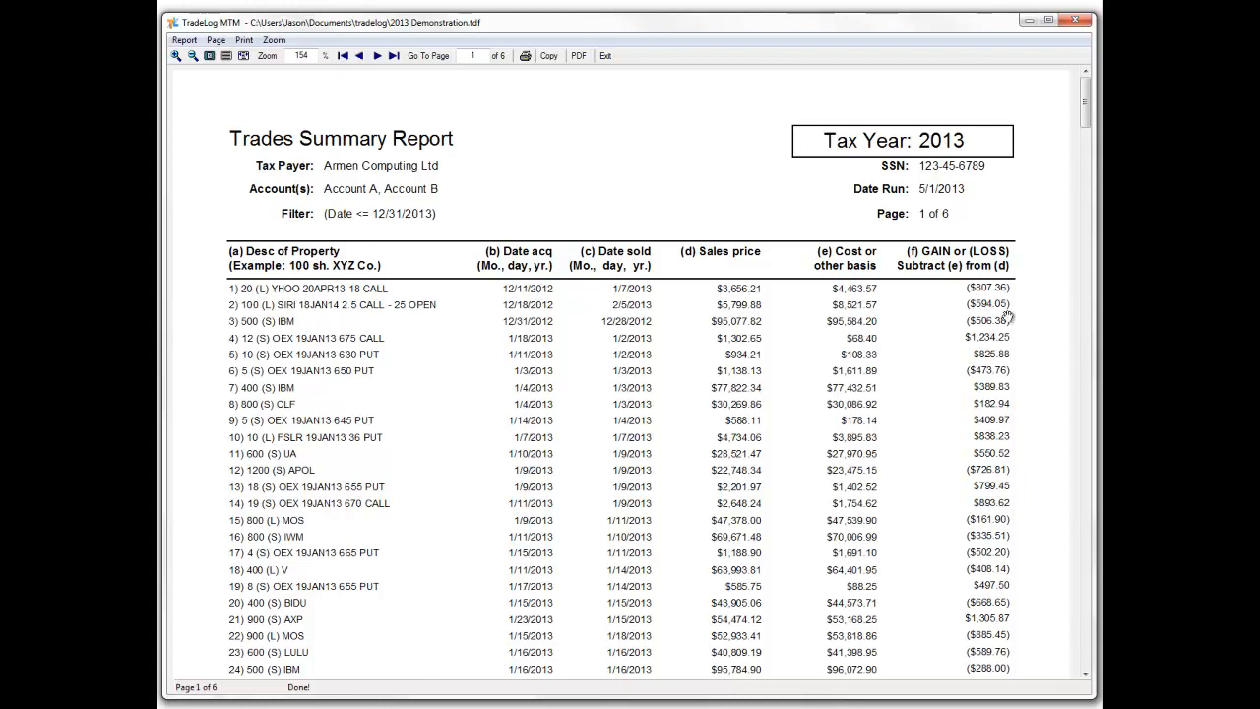
{"action": "left_click_drag", "start_coordinate": [698, 551], "coordinate": [709, 360]}
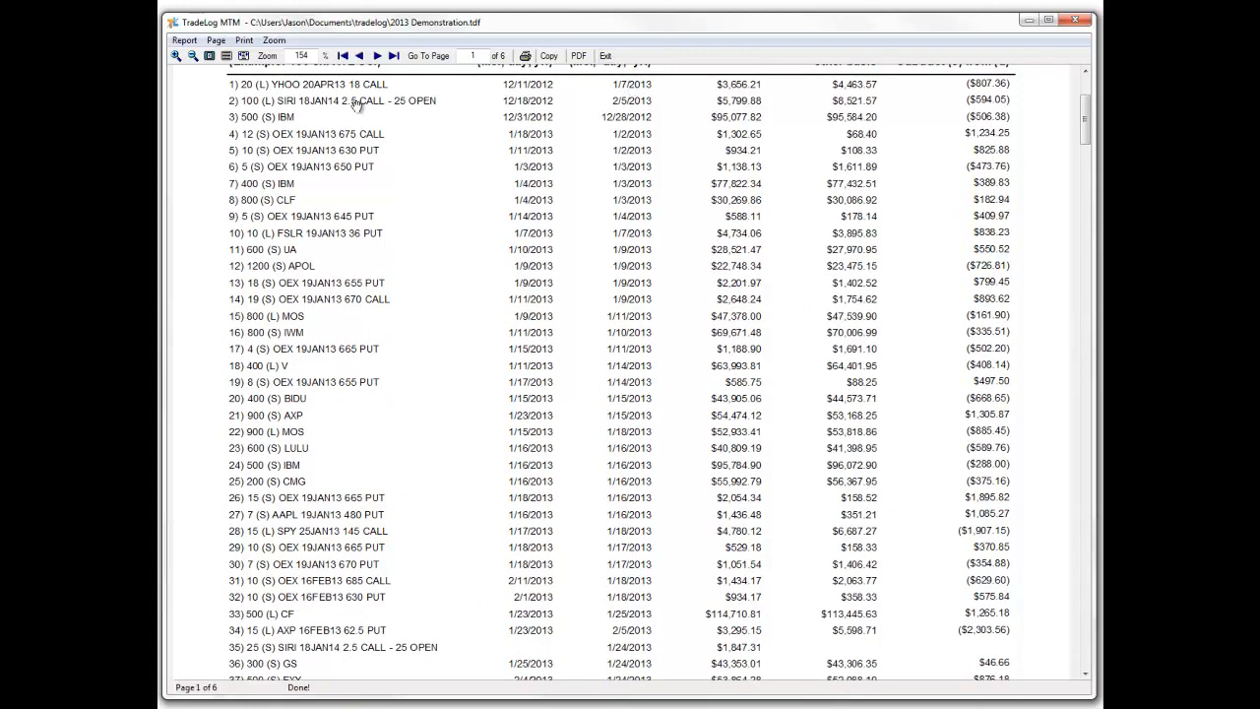
{"action": "left_click", "coordinate": [393, 56]}
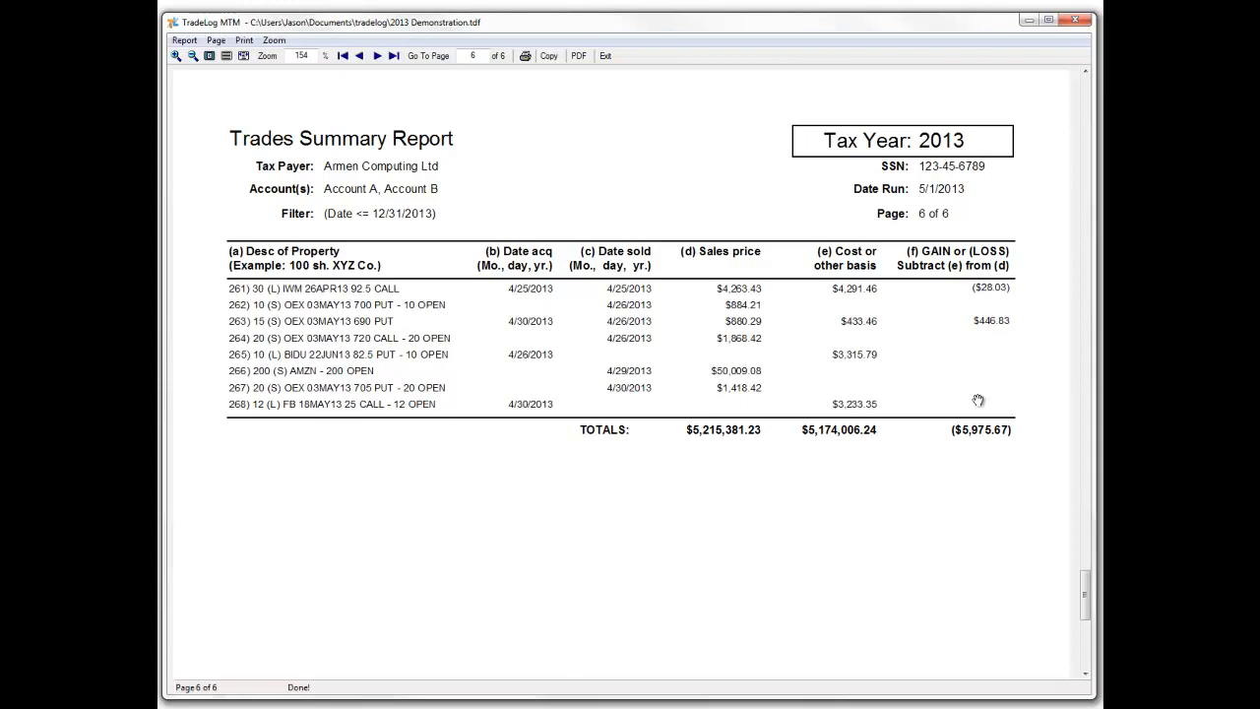
{"action": "left_click", "coordinate": [606, 57]}
{"action": "left_click", "coordinate": [1051, 82]}
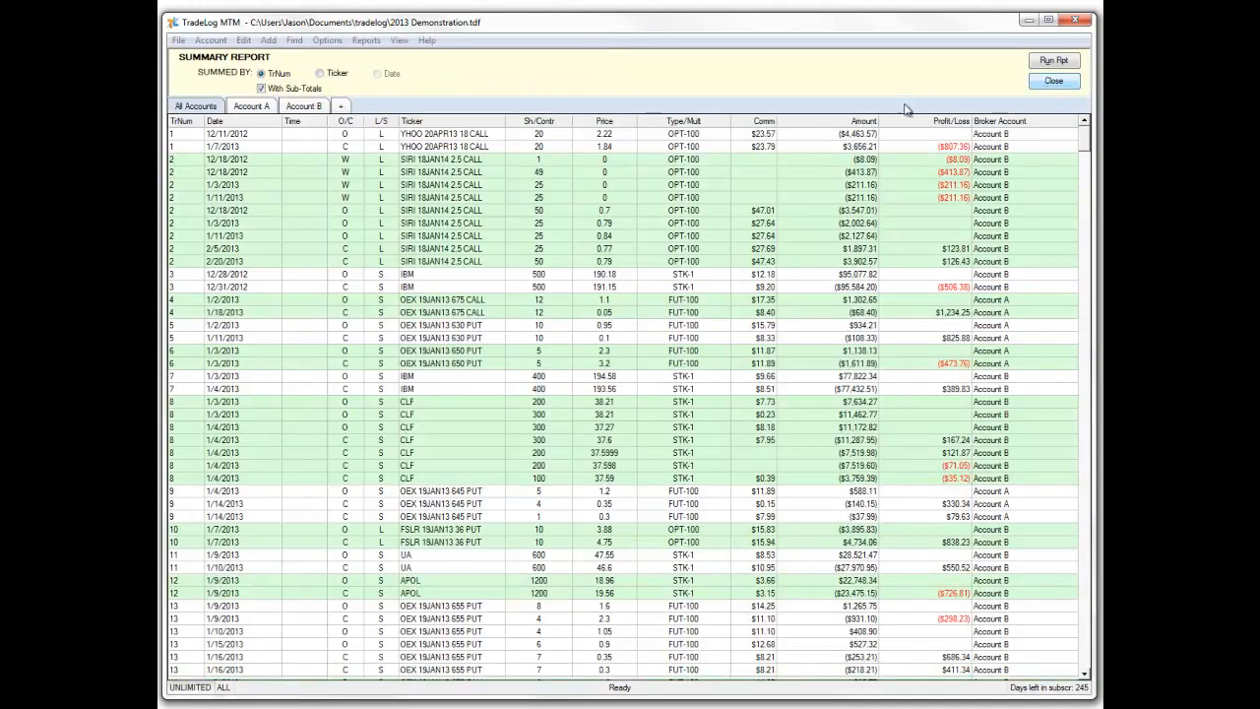
Step: Run the Summary report for all accounts again, summed by Ticker with sub-totals, review the trades and close it
{"action": "left_click", "coordinate": [365, 40]}
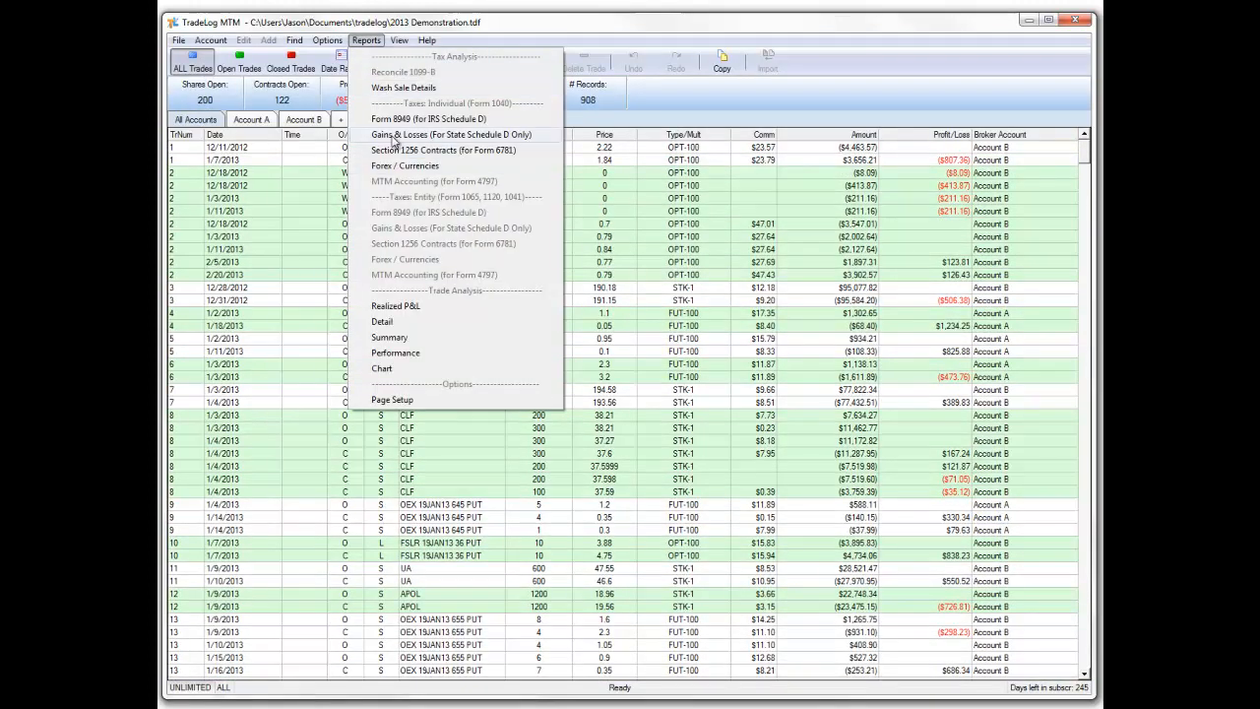
{"action": "left_click", "coordinate": [419, 340]}
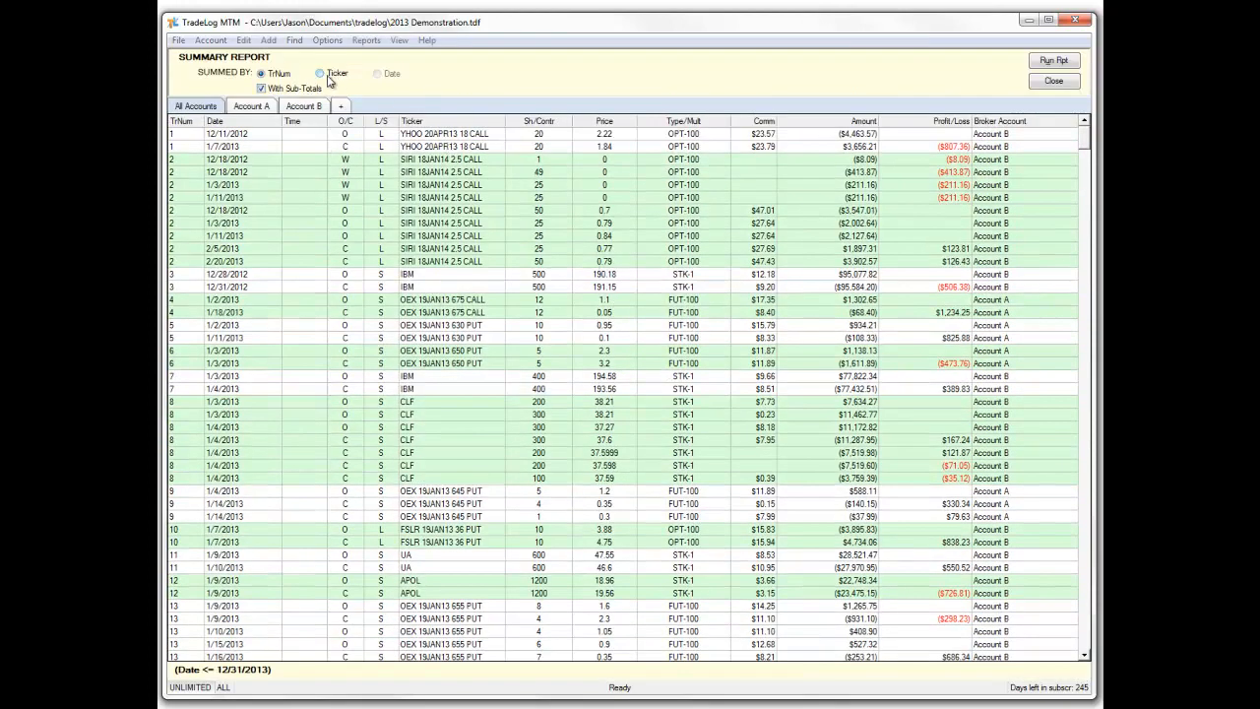
{"action": "left_click", "coordinate": [321, 74]}
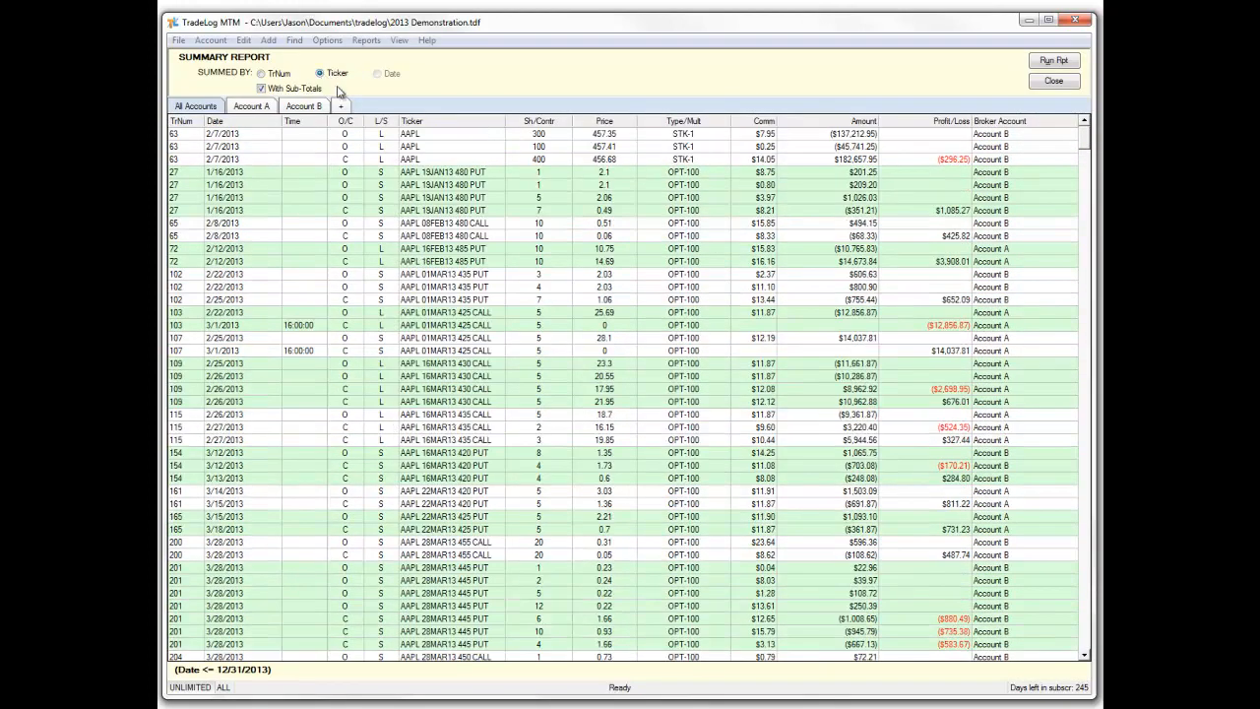
{"action": "left_click", "coordinate": [1063, 61]}
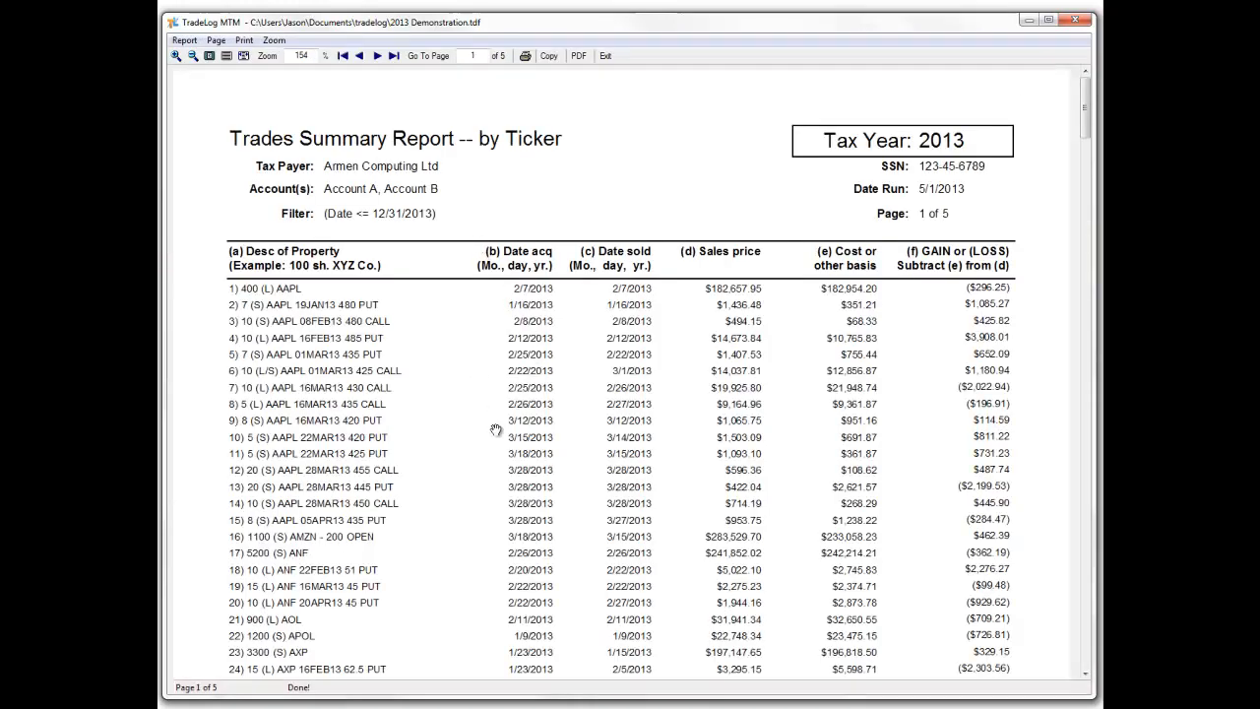
{"action": "scroll", "coordinate": [496, 429], "scroll_direction": "down", "scroll_amount": 2}
{"action": "scroll", "coordinate": [536, 390], "scroll_direction": "down", "scroll_amount": 2}
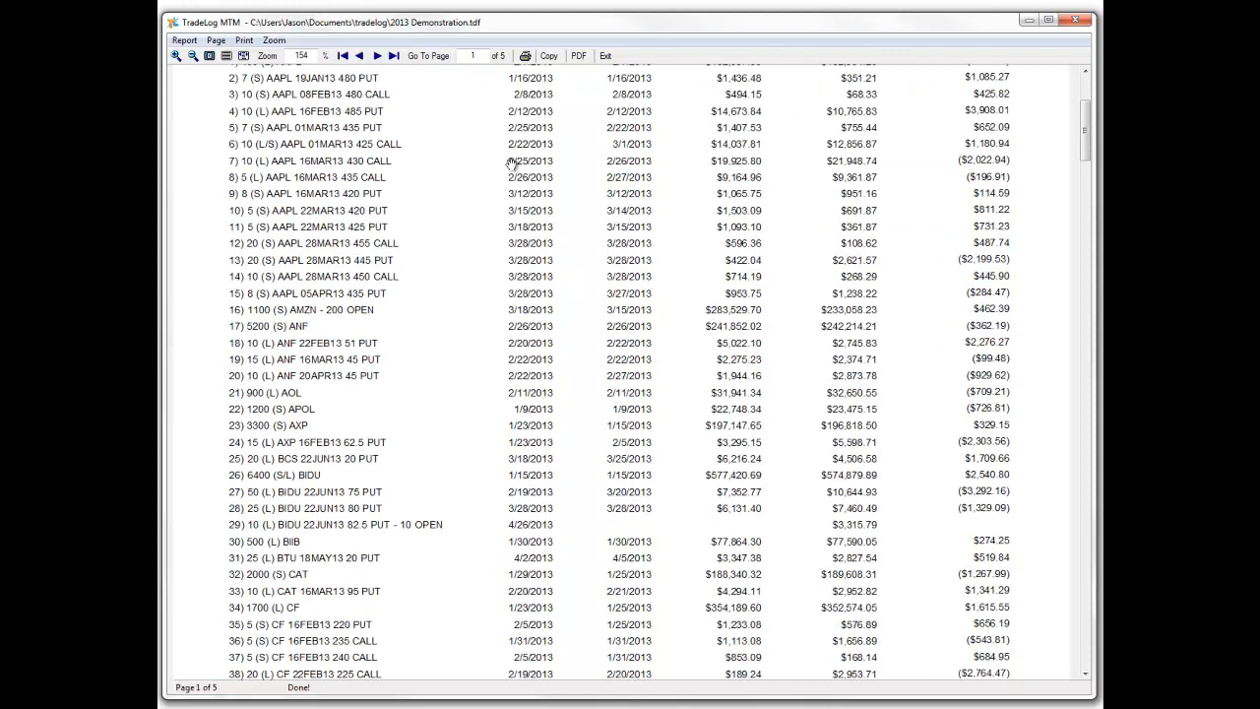
{"action": "left_click", "coordinate": [606, 56]}
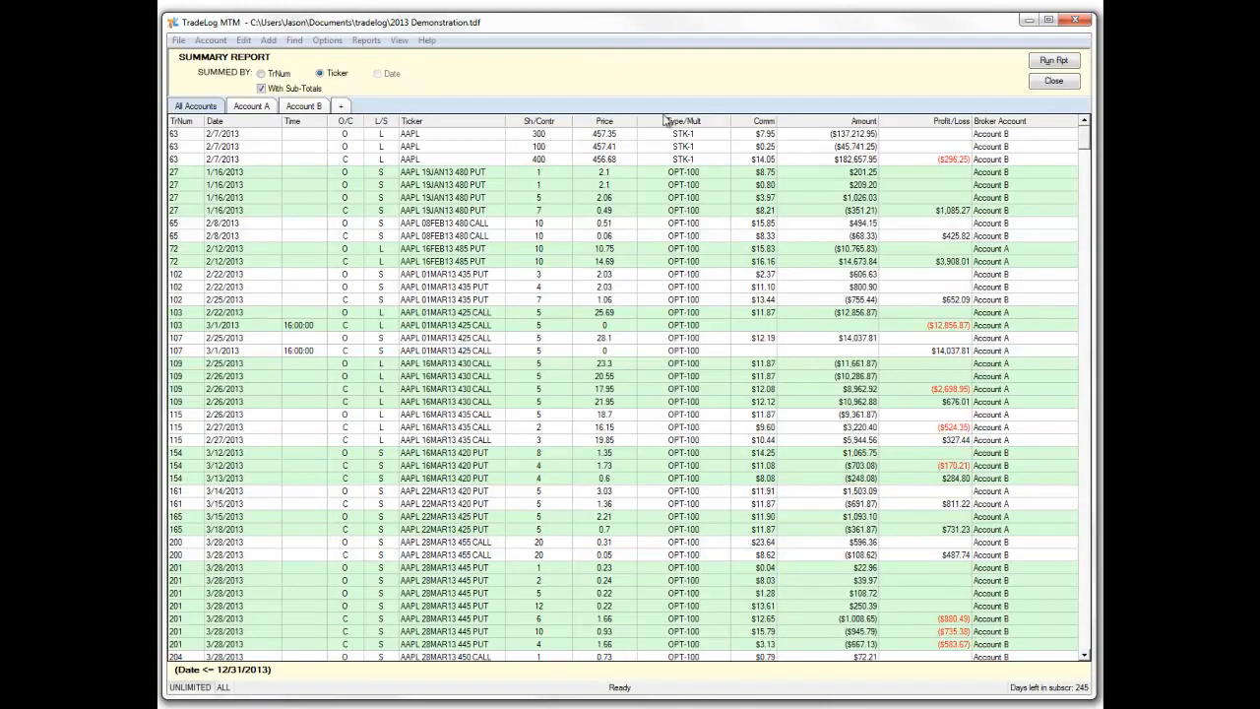
{"action": "left_click", "coordinate": [1053, 82]}
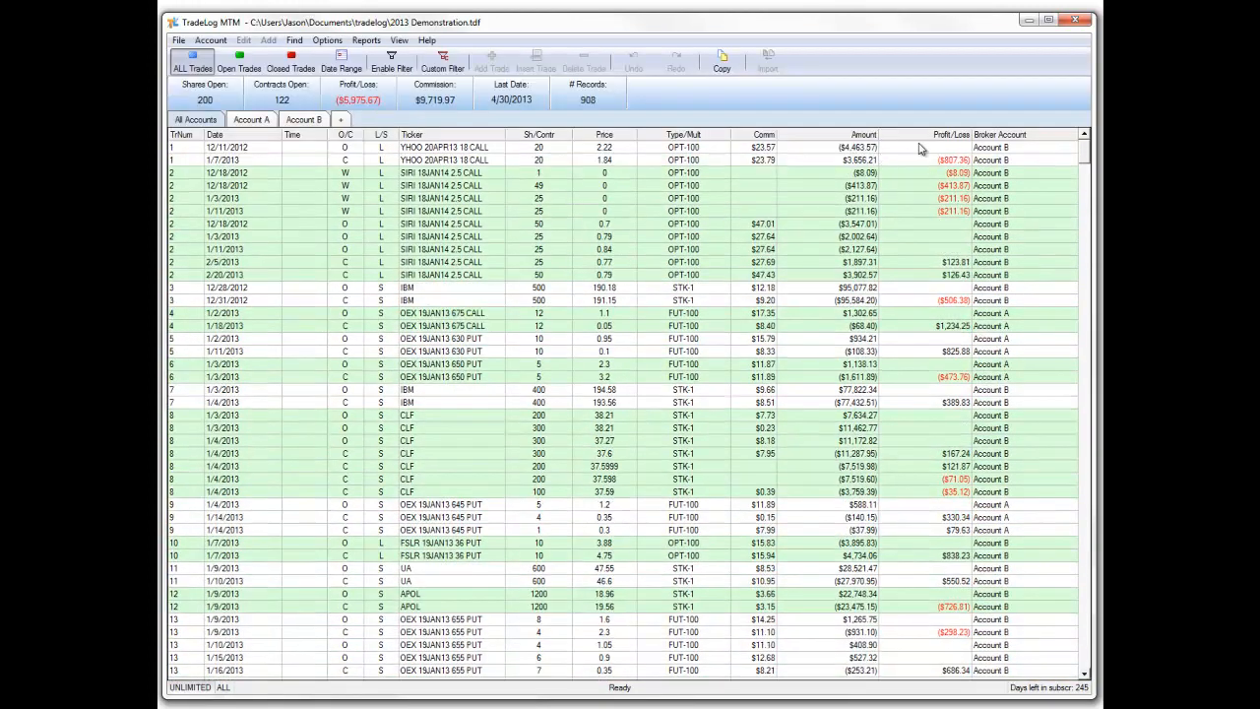
Step: Run the Performance report for all accounts, review the overall totals, the winners and losers figures and the pie charts, and close it
{"action": "left_click", "coordinate": [367, 42]}
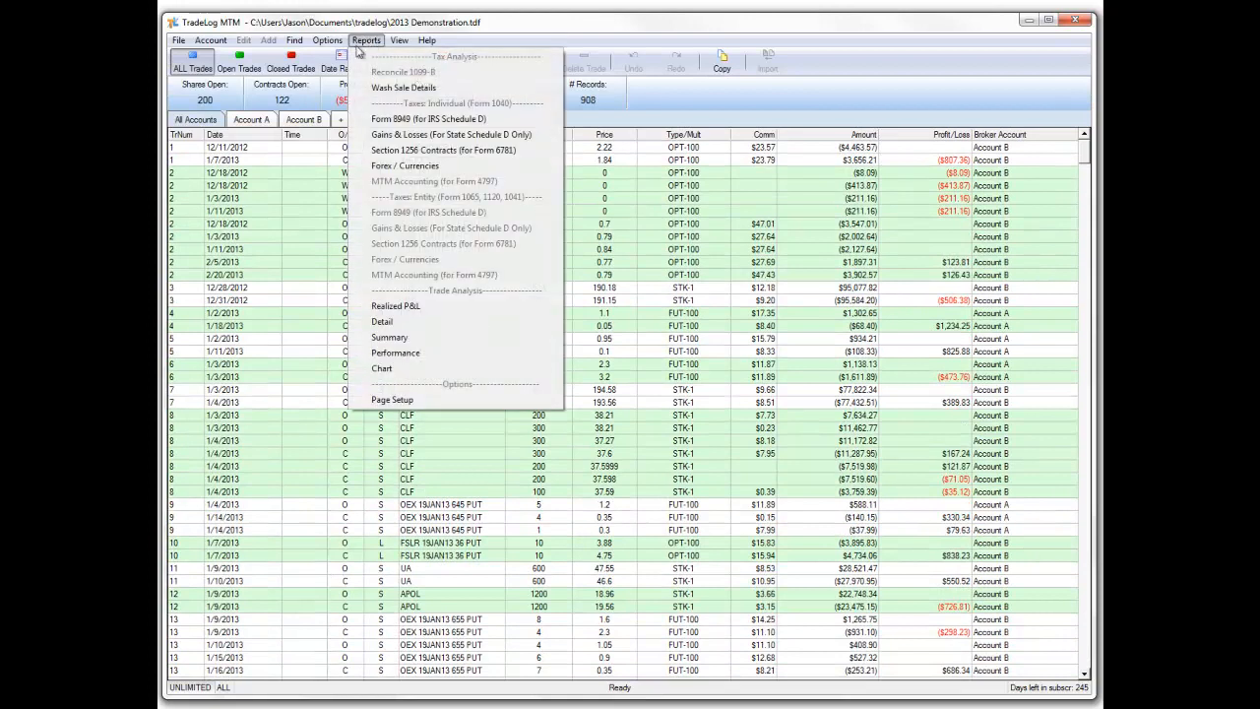
{"action": "left_click", "coordinate": [421, 357]}
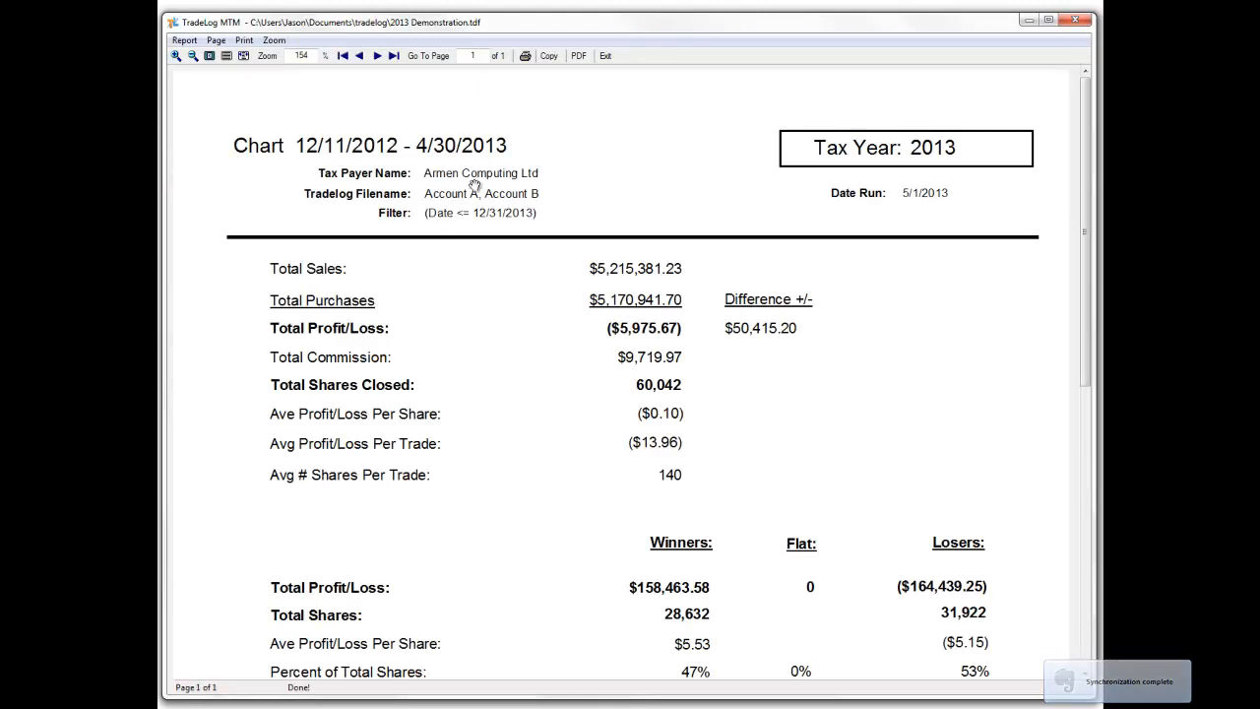
{"action": "scroll", "coordinate": [313, 288], "scroll_direction": "down", "scroll_amount": 1}
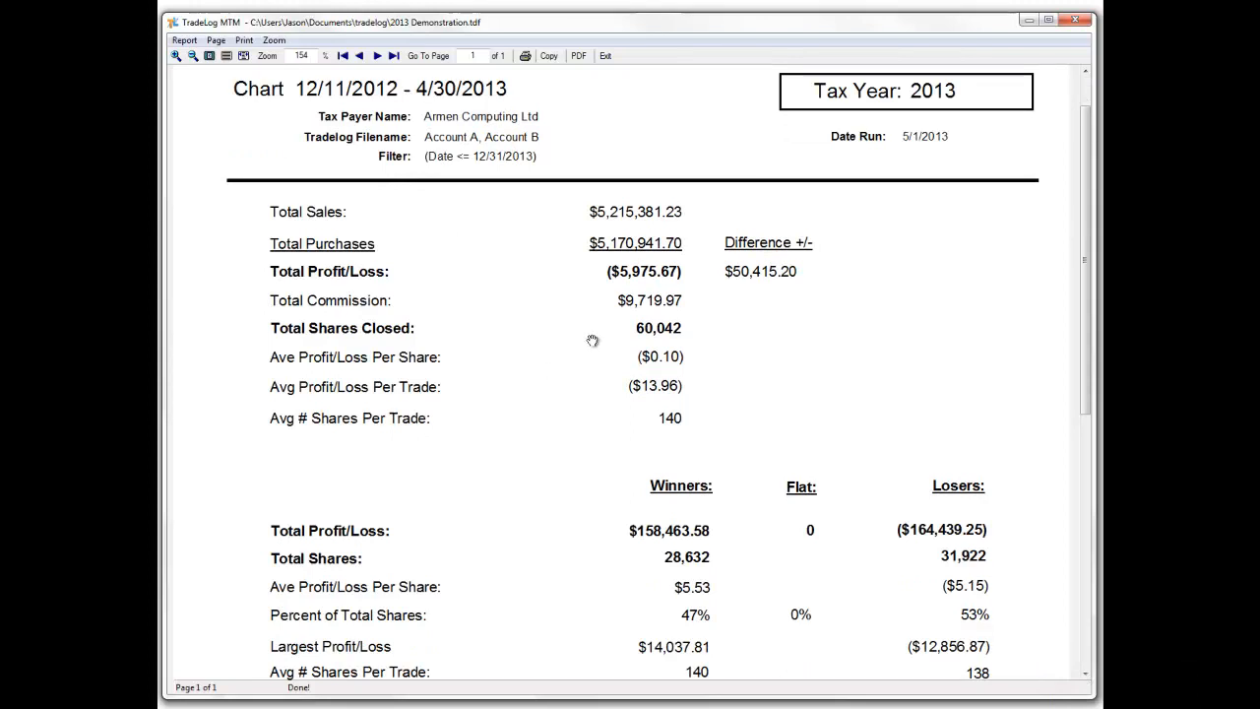
{"action": "scroll", "coordinate": [600, 281], "scroll_direction": "down", "scroll_amount": 1}
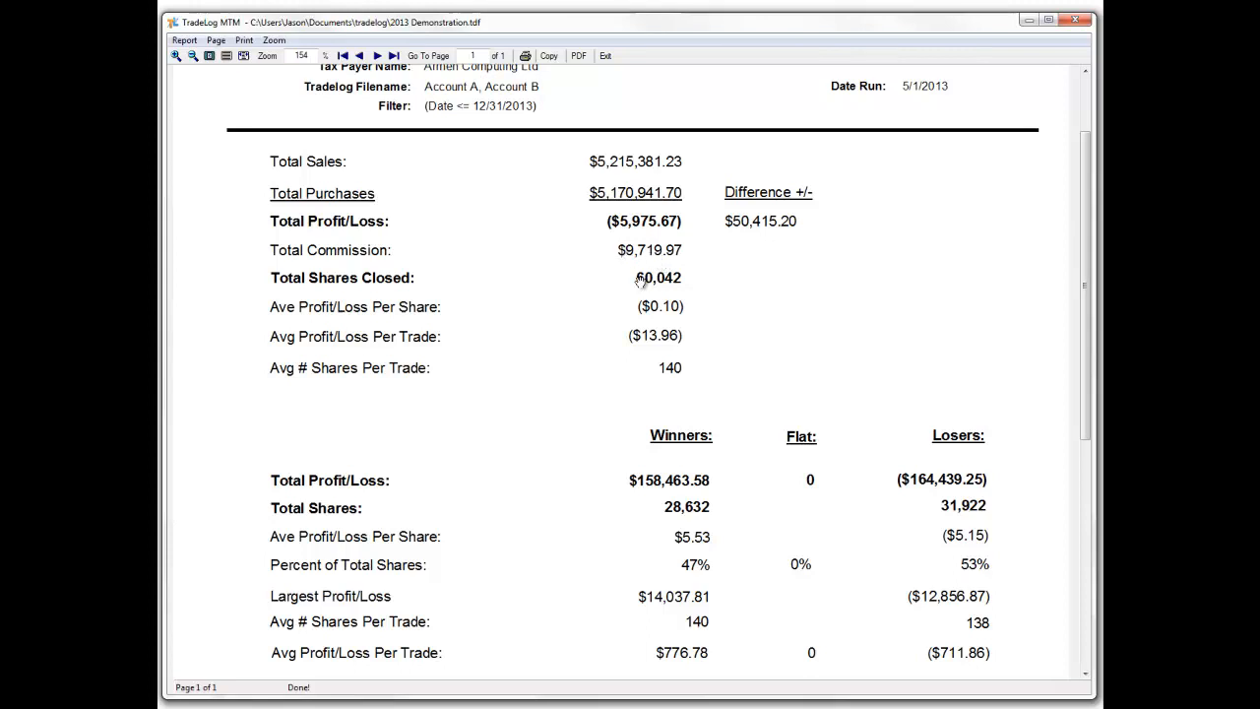
{"action": "left_click_drag", "start_coordinate": [653, 357], "coordinate": [645, 219]}
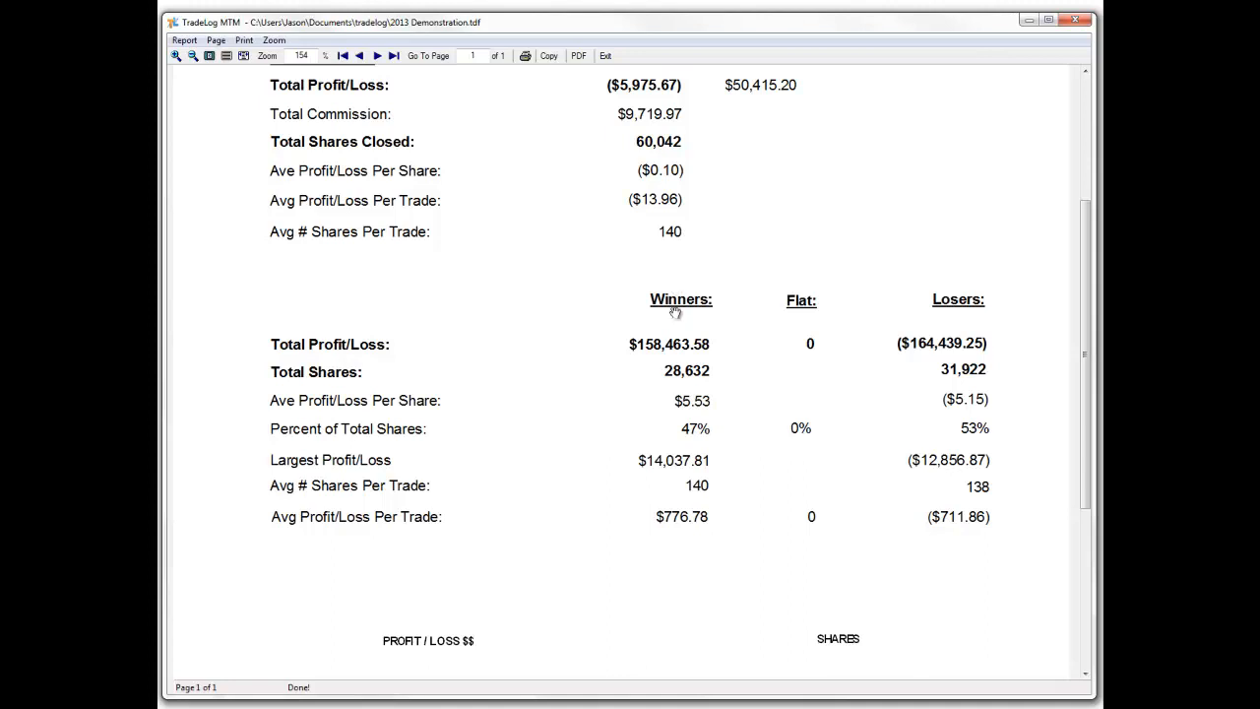
{"action": "left_click_drag", "start_coordinate": [702, 460], "coordinate": [700, 258]}
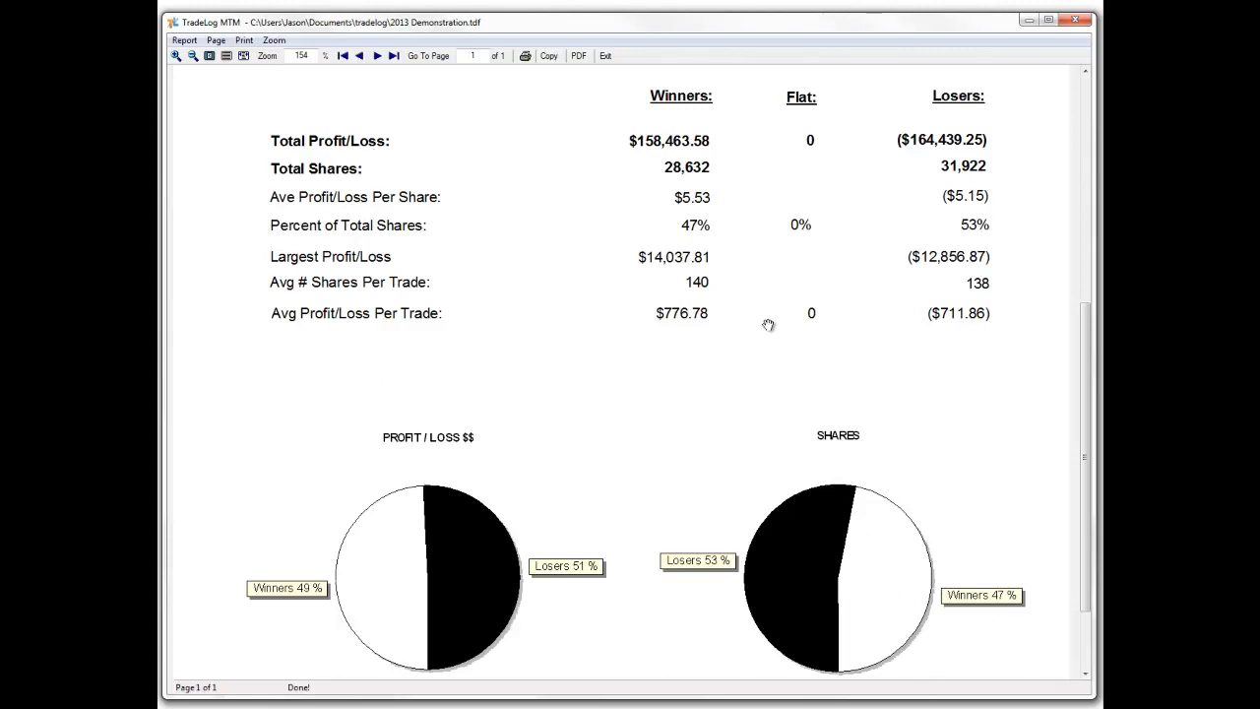
{"action": "left_click", "coordinate": [607, 56]}
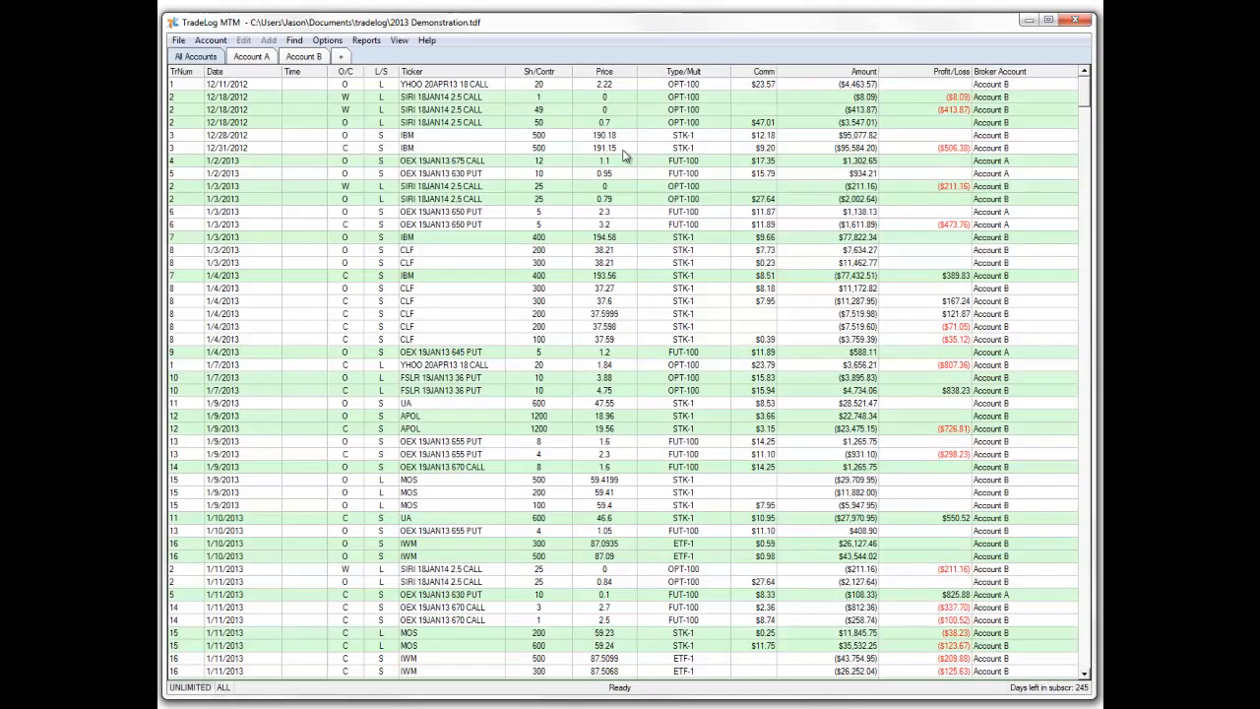
Step: Run a Basic Profit/Loss chart for all accounts with Weekly frequency, including winners and losers
{"action": "left_click", "coordinate": [368, 41]}
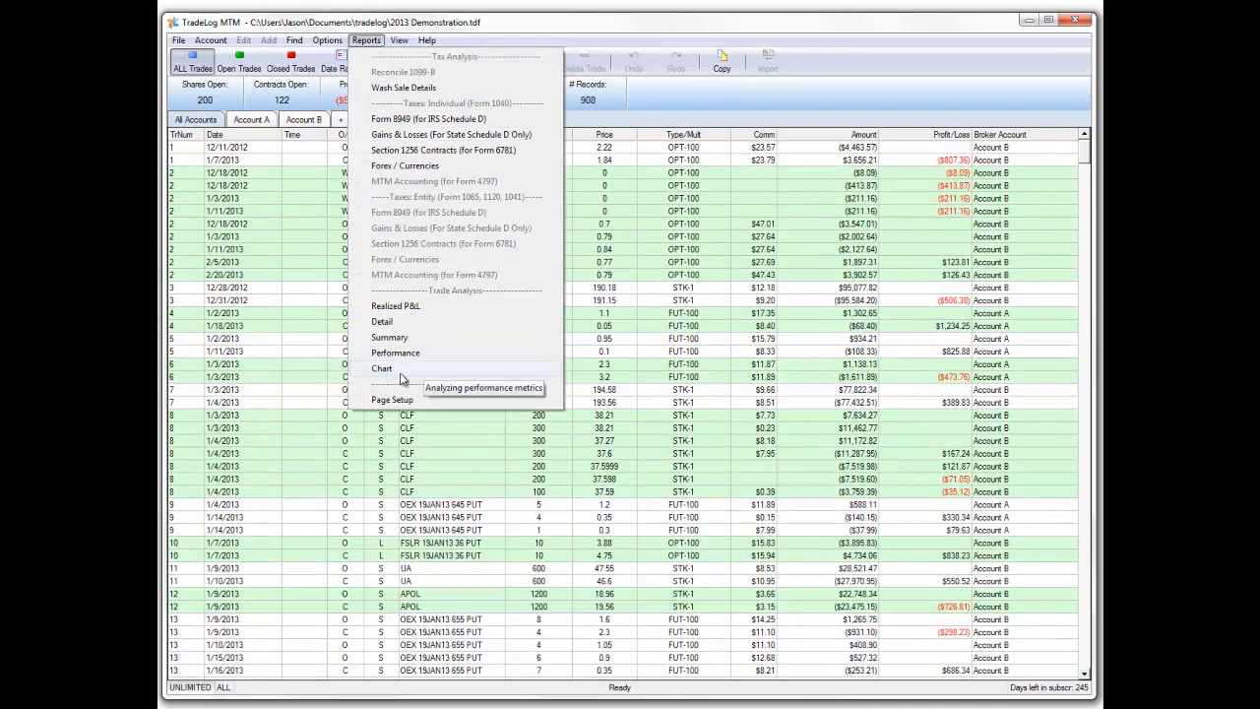
{"action": "left_click", "coordinate": [382, 369]}
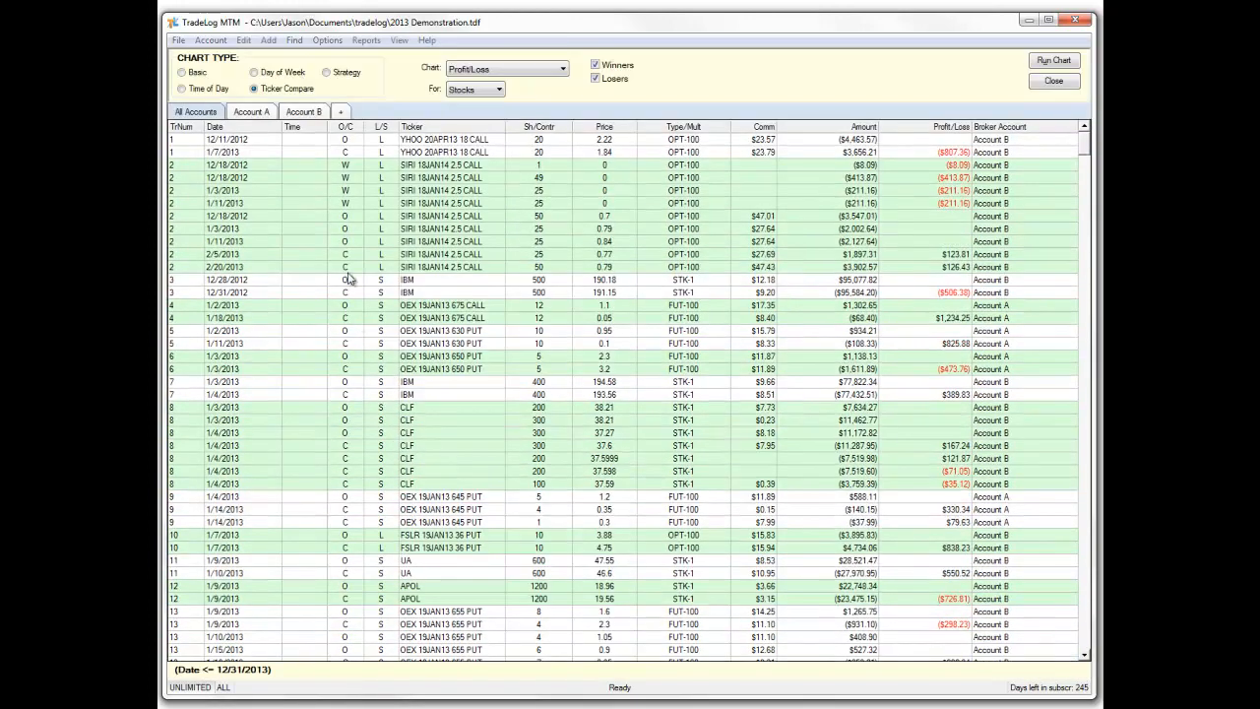
{"action": "left_click", "coordinate": [183, 73]}
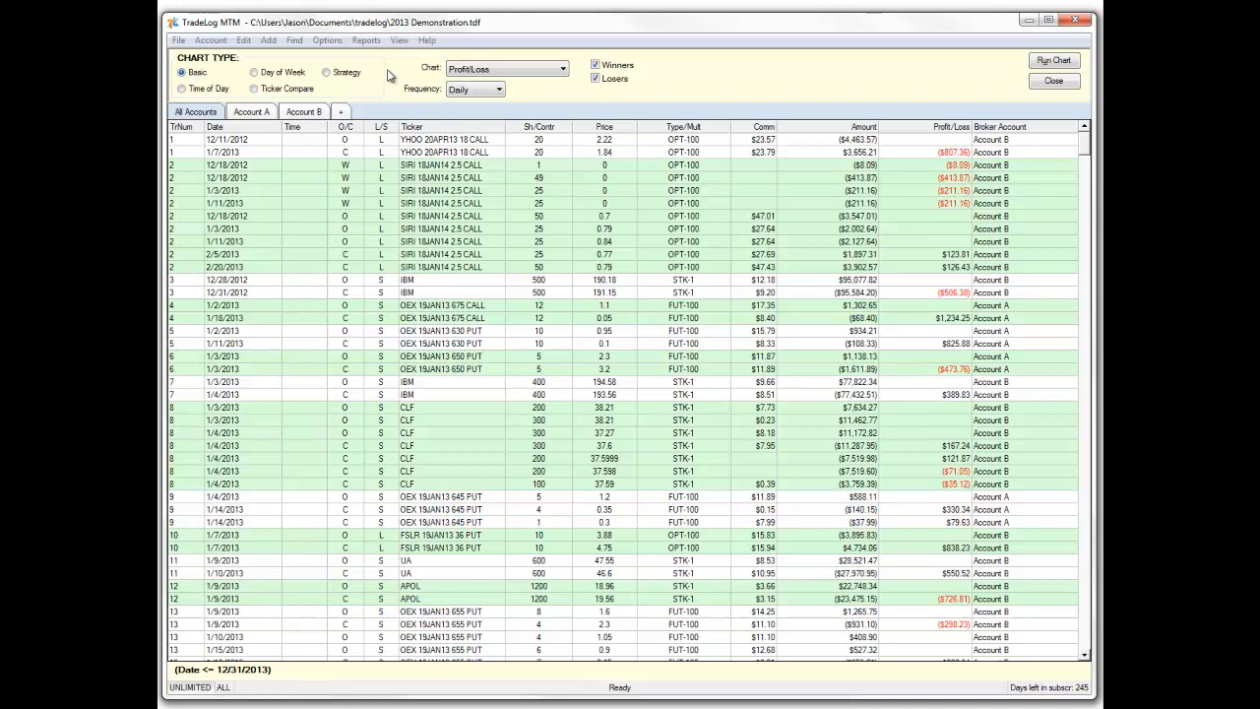
{"action": "left_click", "coordinate": [562, 69]}
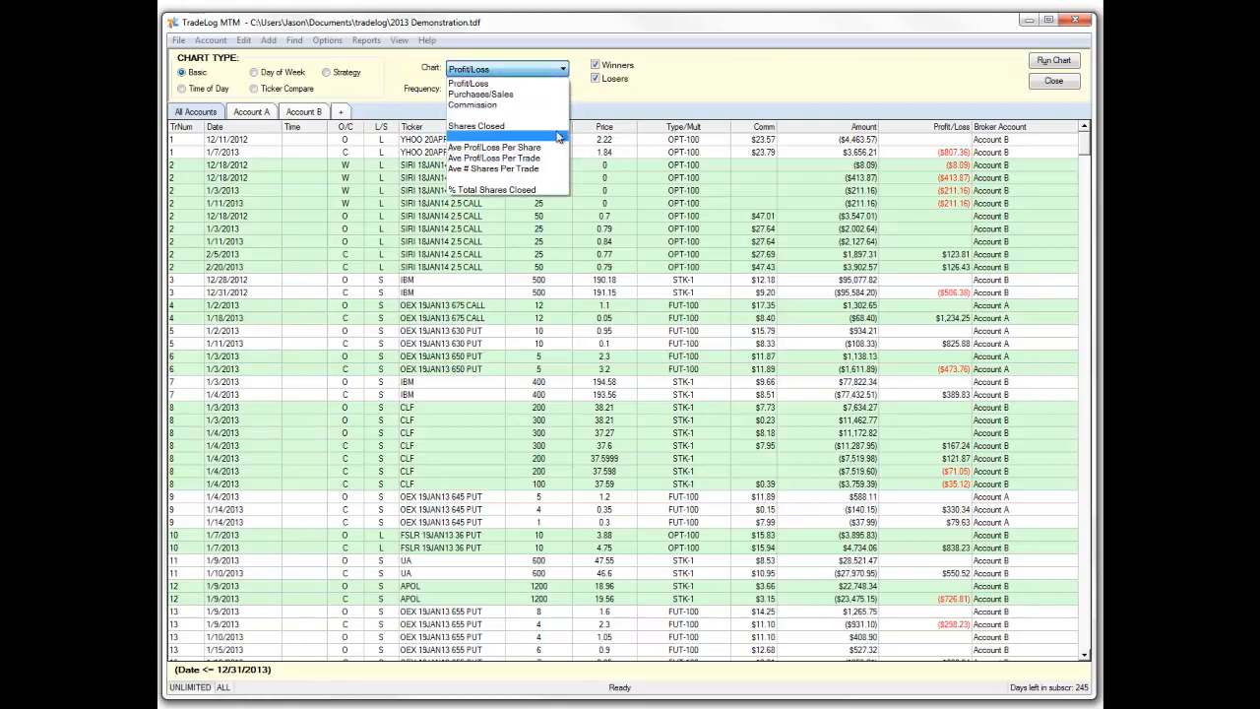
{"action": "left_click", "coordinate": [549, 85]}
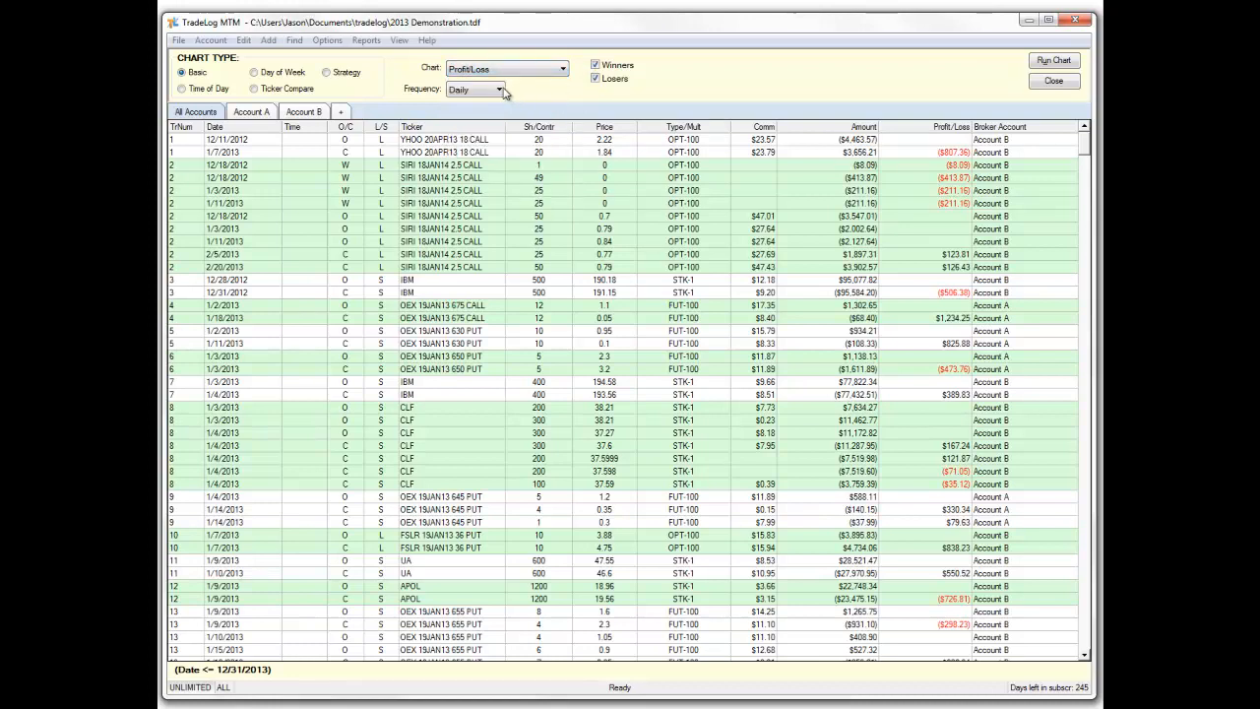
{"action": "left_click", "coordinate": [499, 90]}
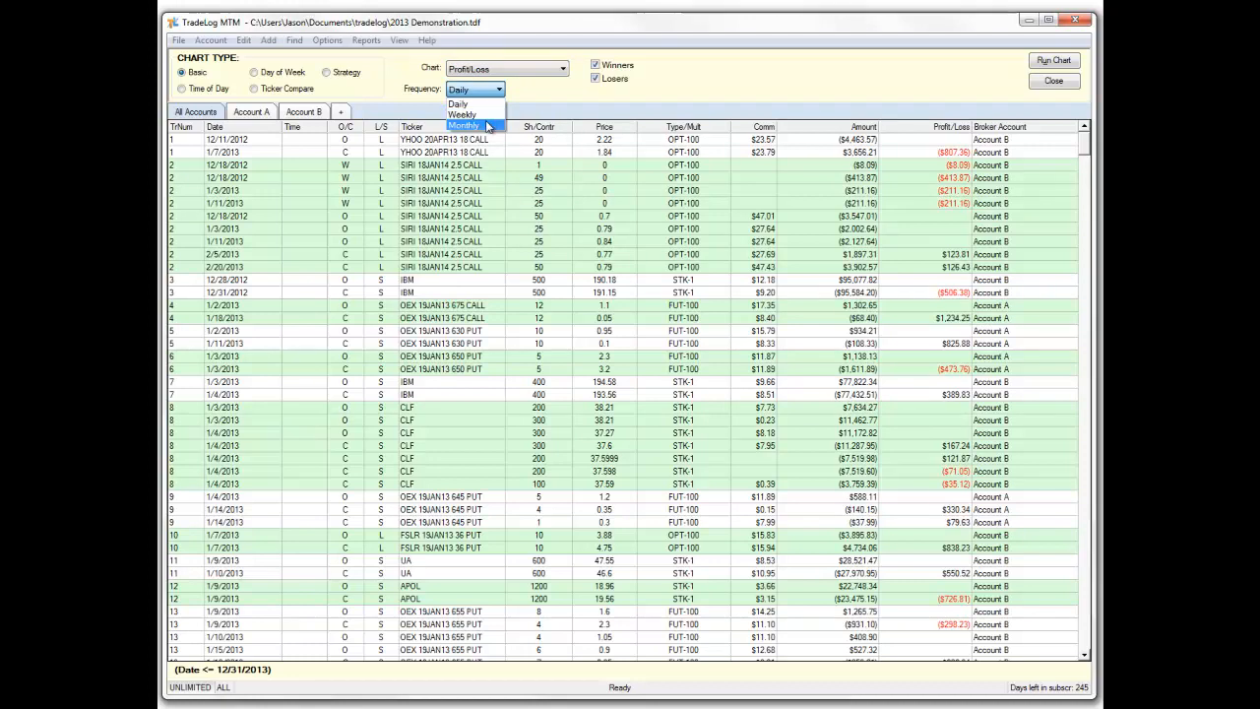
{"action": "left_click", "coordinate": [486, 115]}
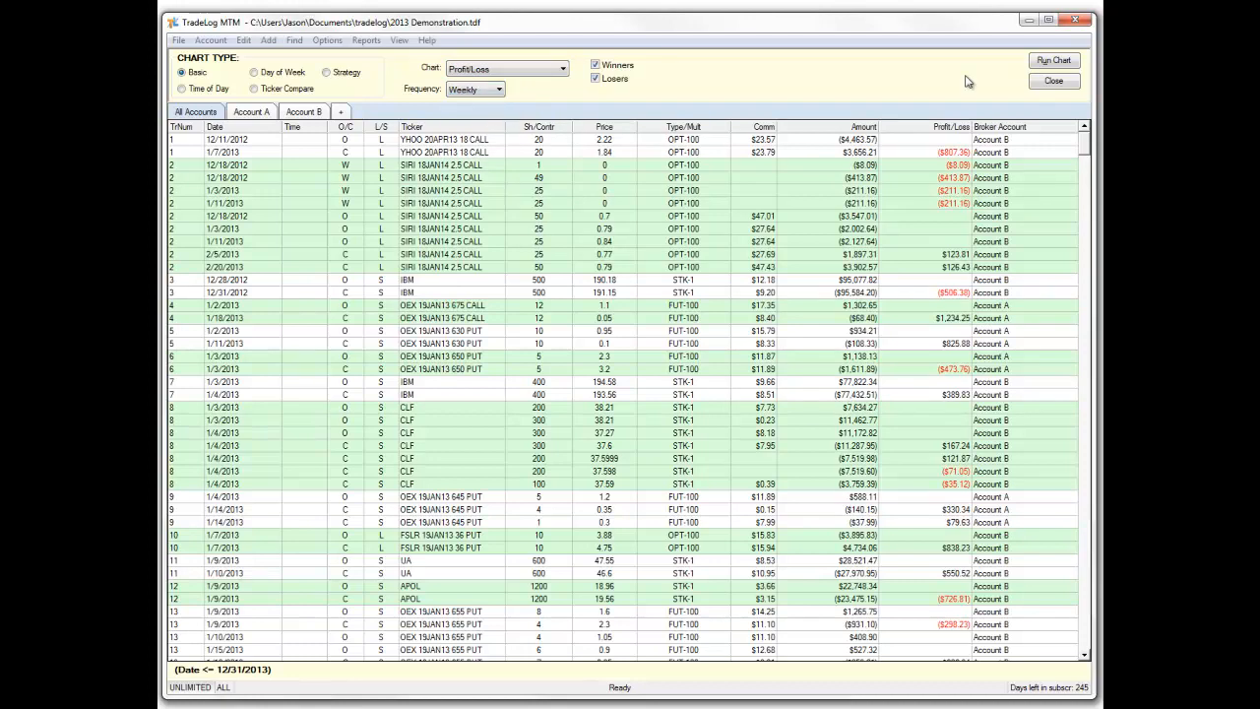
{"action": "left_click", "coordinate": [1055, 61]}
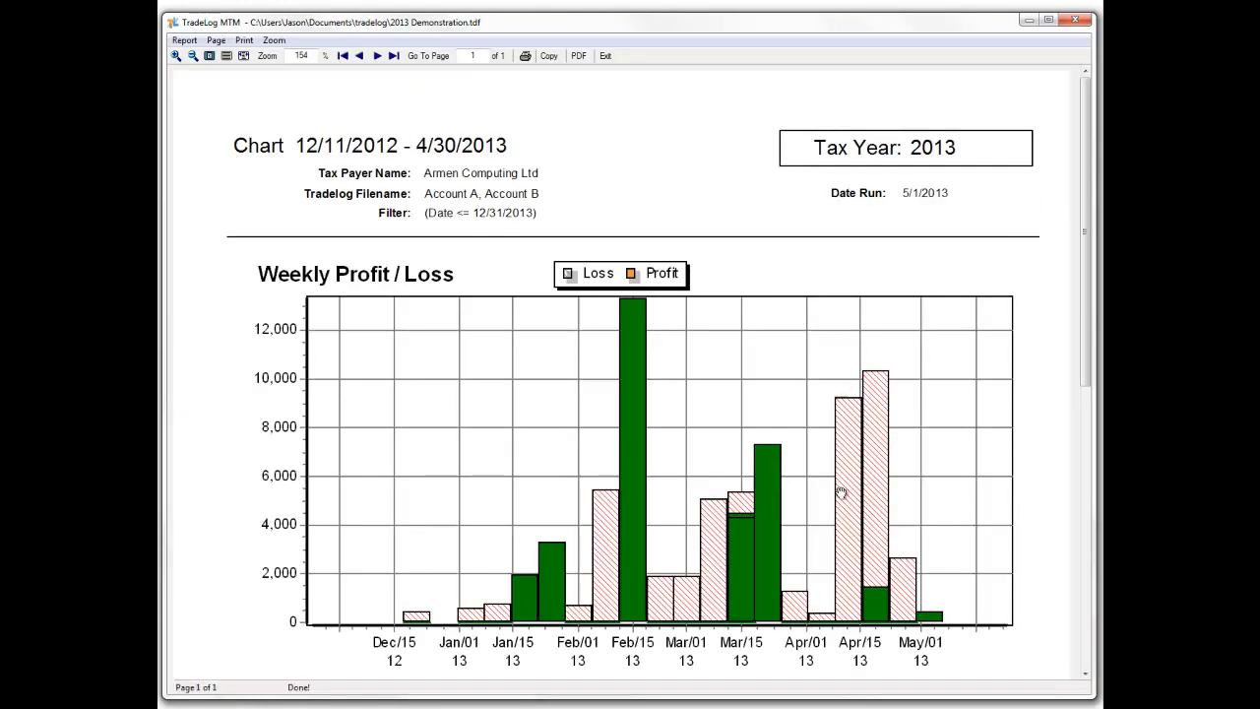
Step: Examine the Weekly Profit / Loss bars and the Cumulative Profit / Loss line in the chart report
{"action": "scroll", "coordinate": [844, 511], "scroll_direction": "down", "scroll_amount": 2}
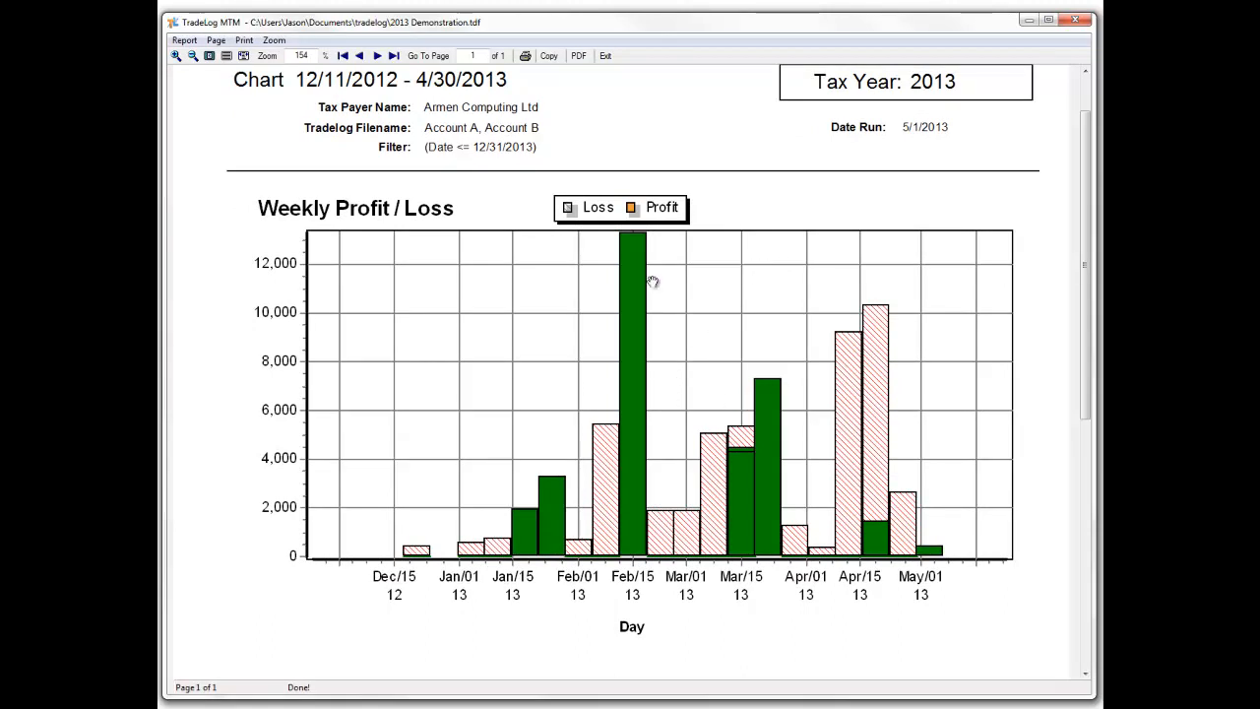
{"action": "scroll", "coordinate": [627, 397], "scroll_direction": "down", "scroll_amount": 2}
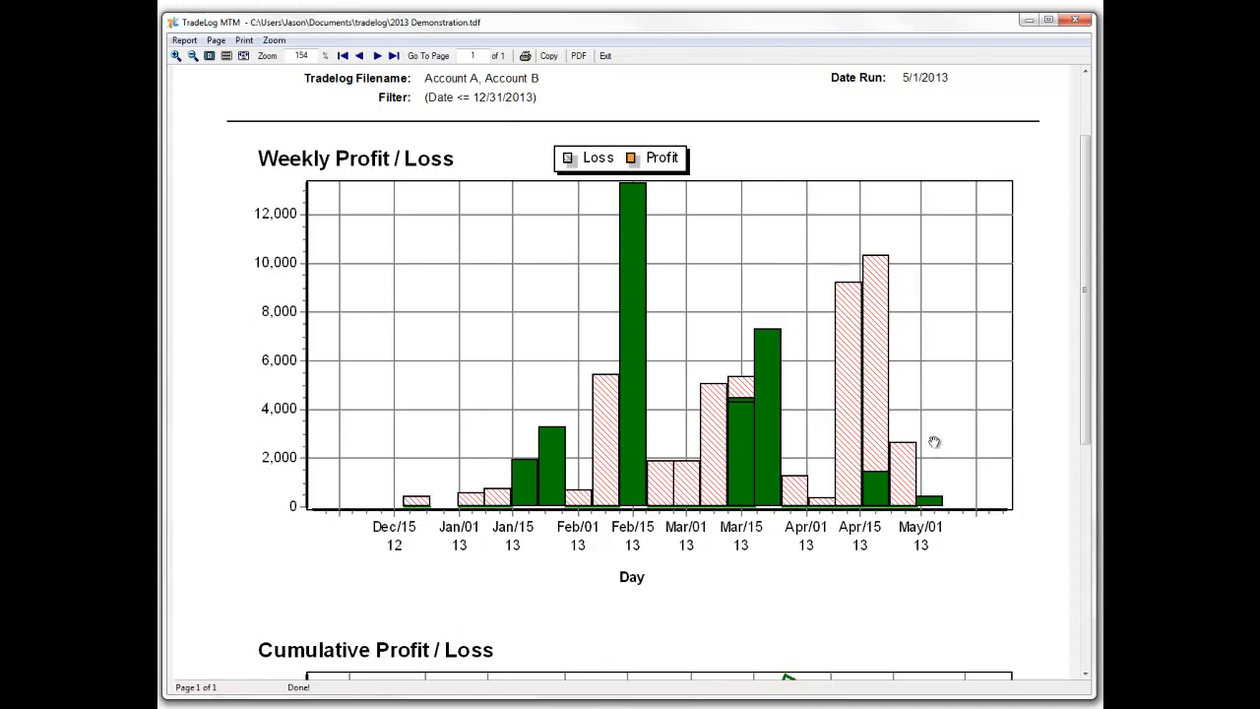
{"action": "scroll", "coordinate": [873, 507], "scroll_direction": "down", "scroll_amount": 1}
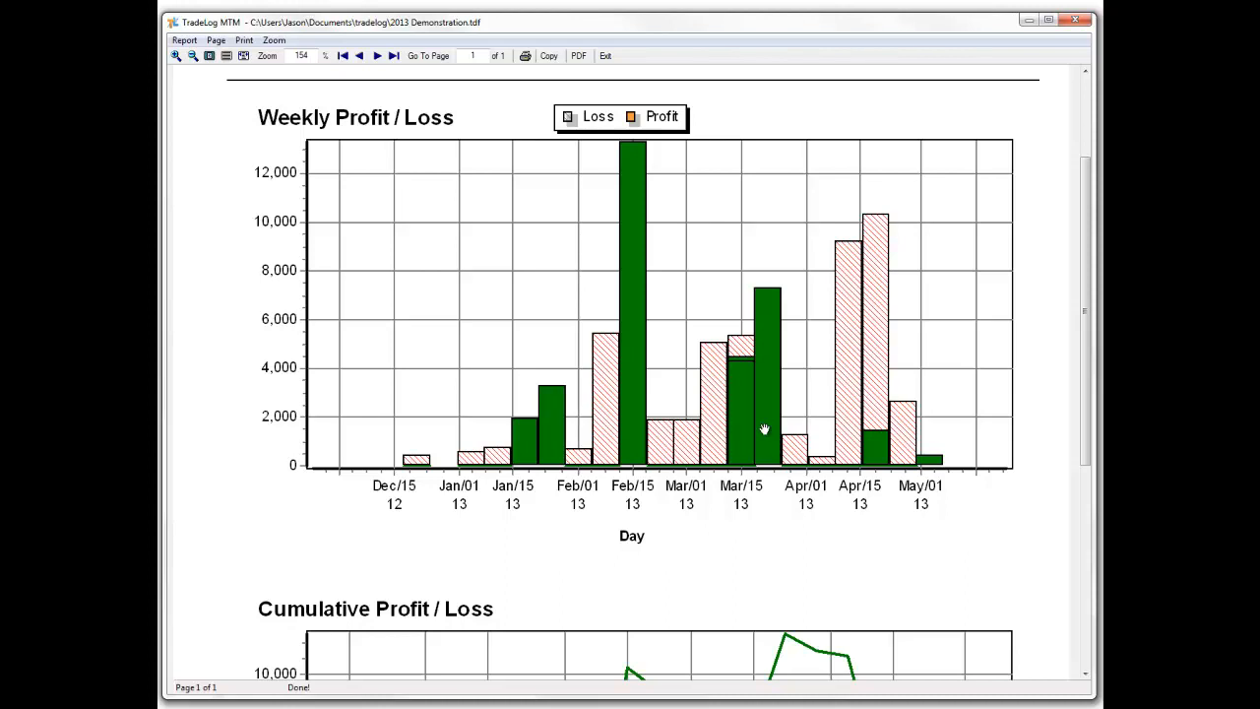
{"action": "left_click_drag", "start_coordinate": [795, 571], "coordinate": [816, 236]}
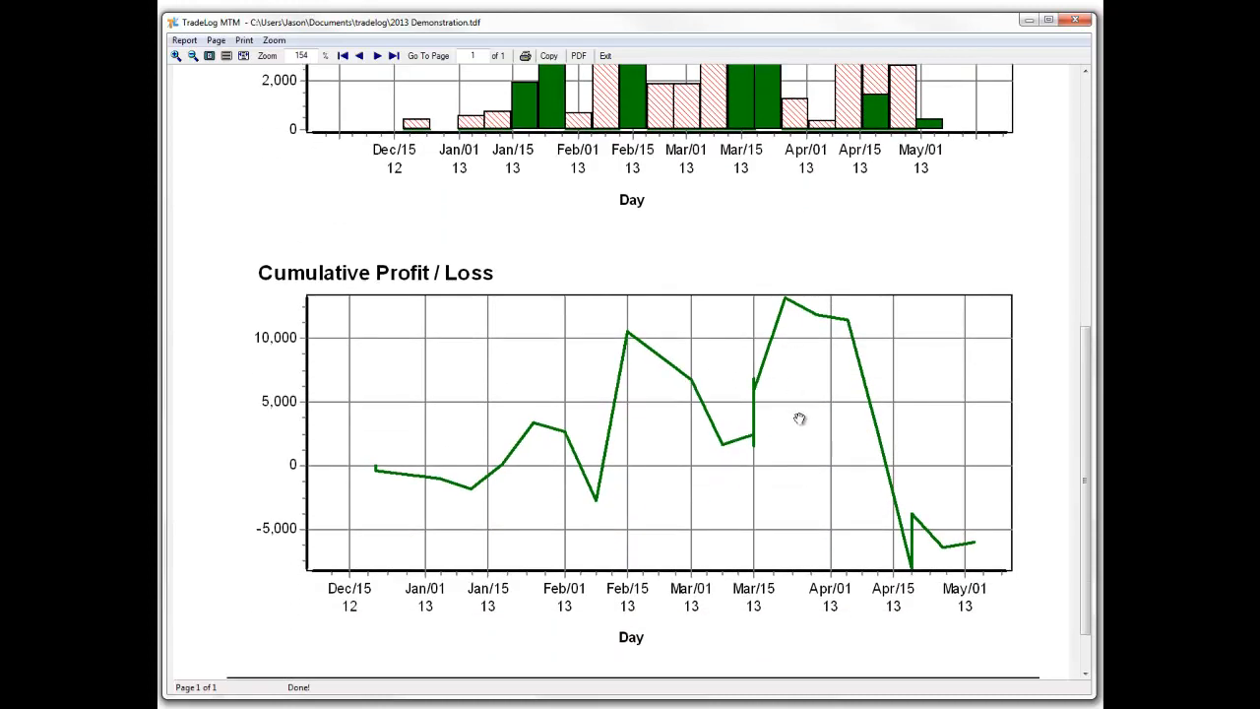
{"action": "left_click_drag", "start_coordinate": [801, 420], "coordinate": [797, 343]}
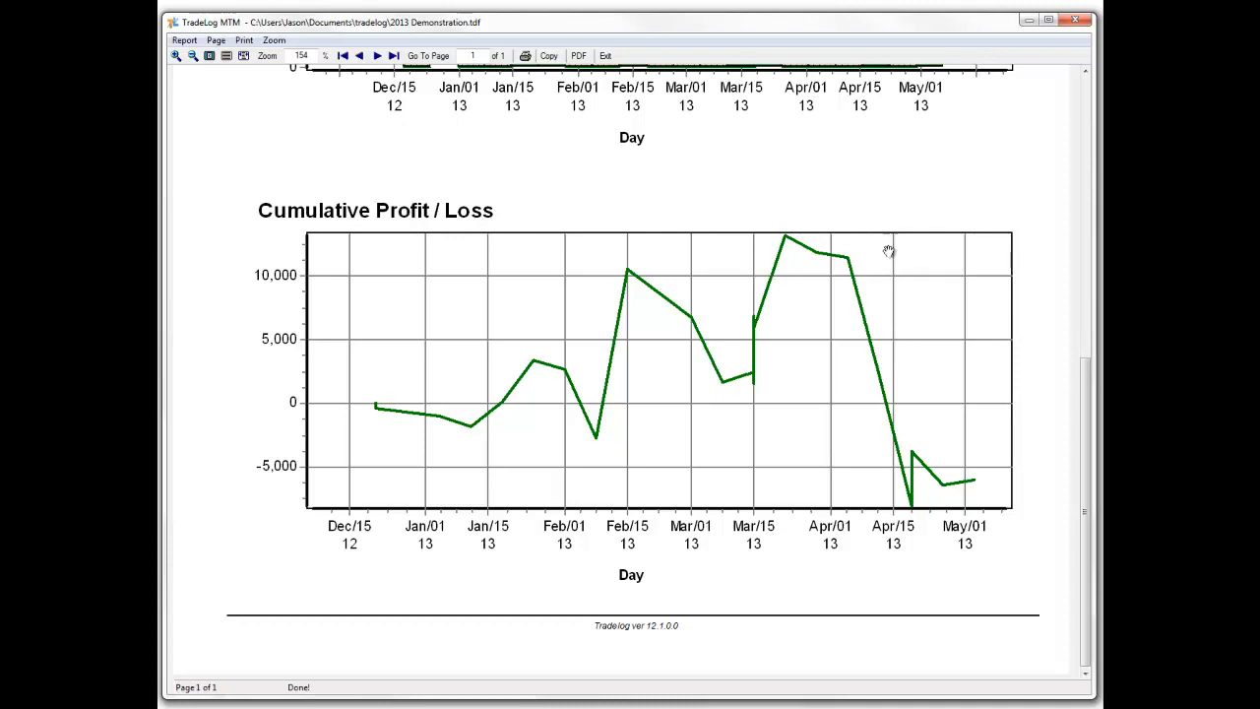
{"action": "left_click_drag", "start_coordinate": [813, 144], "coordinate": [807, 374]}
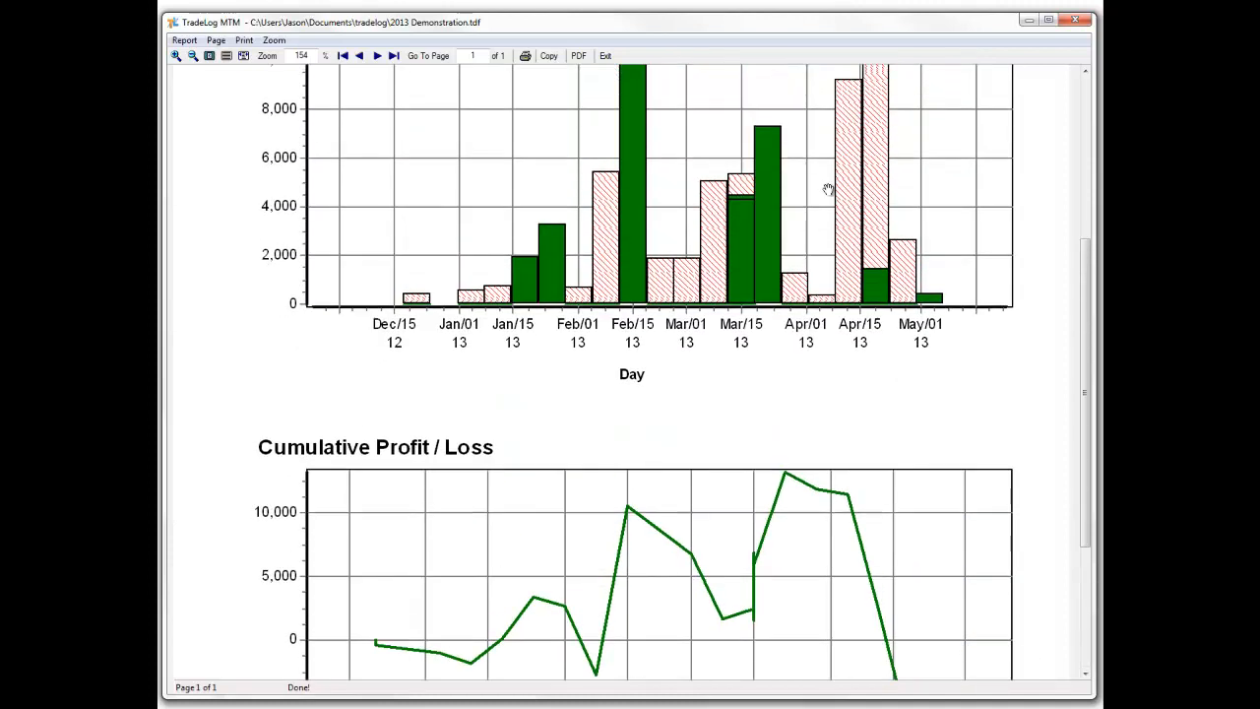
{"action": "left_click_drag", "start_coordinate": [810, 239], "coordinate": [842, 448]}
{"action": "left_click_drag", "start_coordinate": [827, 215], "coordinate": [830, 329]}
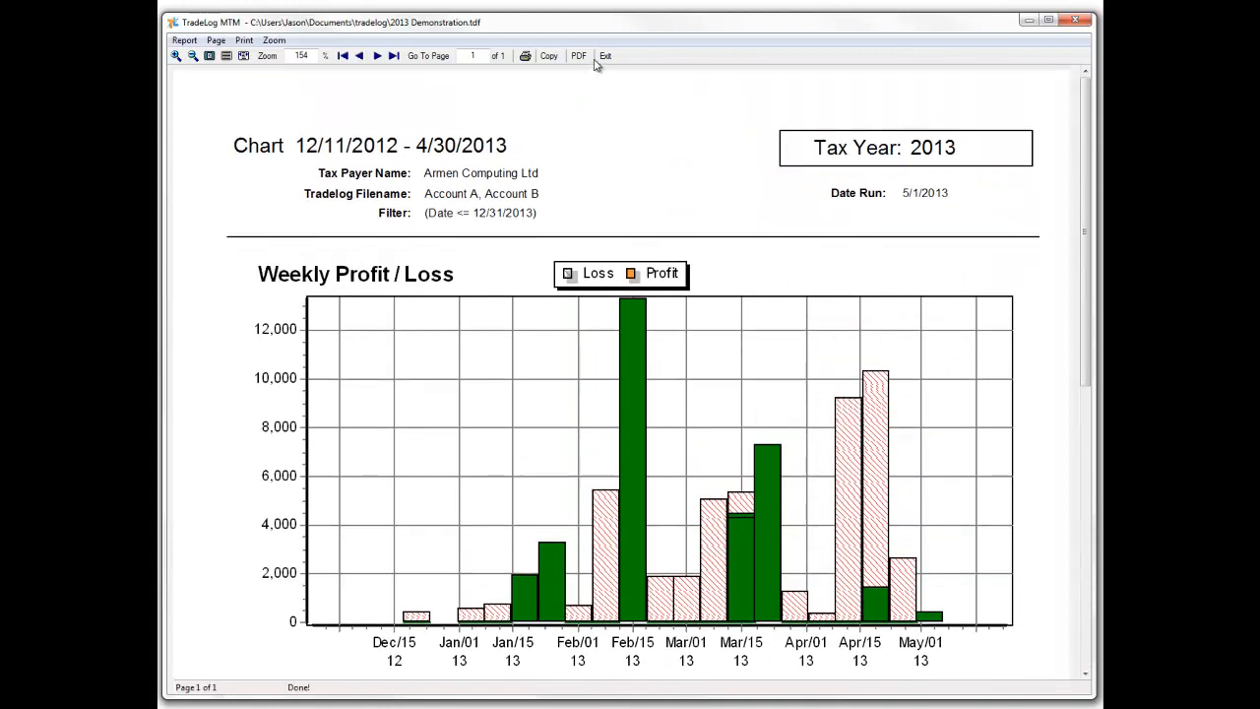
Step: Close the Profit/Loss chart, run the Basic Commission chart with Weekly frequency, review the weekly and cumulative commission charts, and close the report
{"action": "left_click", "coordinate": [603, 56]}
{"action": "left_click", "coordinate": [562, 70]}
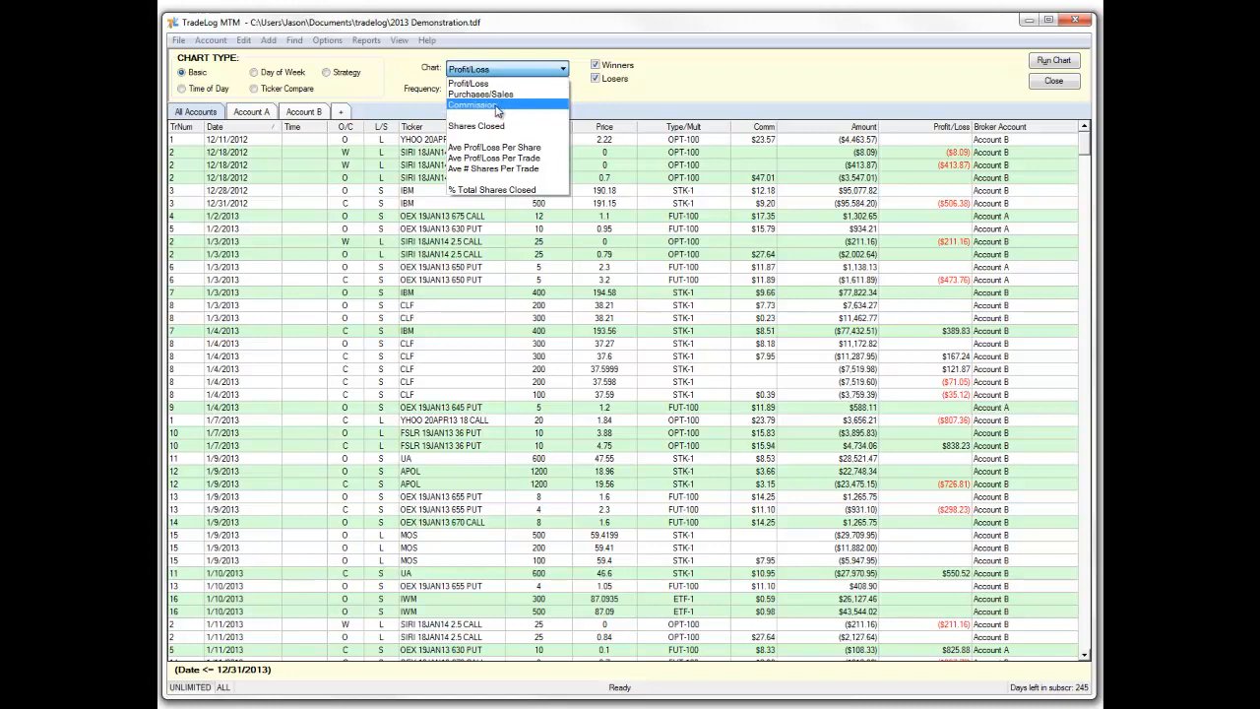
{"action": "left_click", "coordinate": [497, 106]}
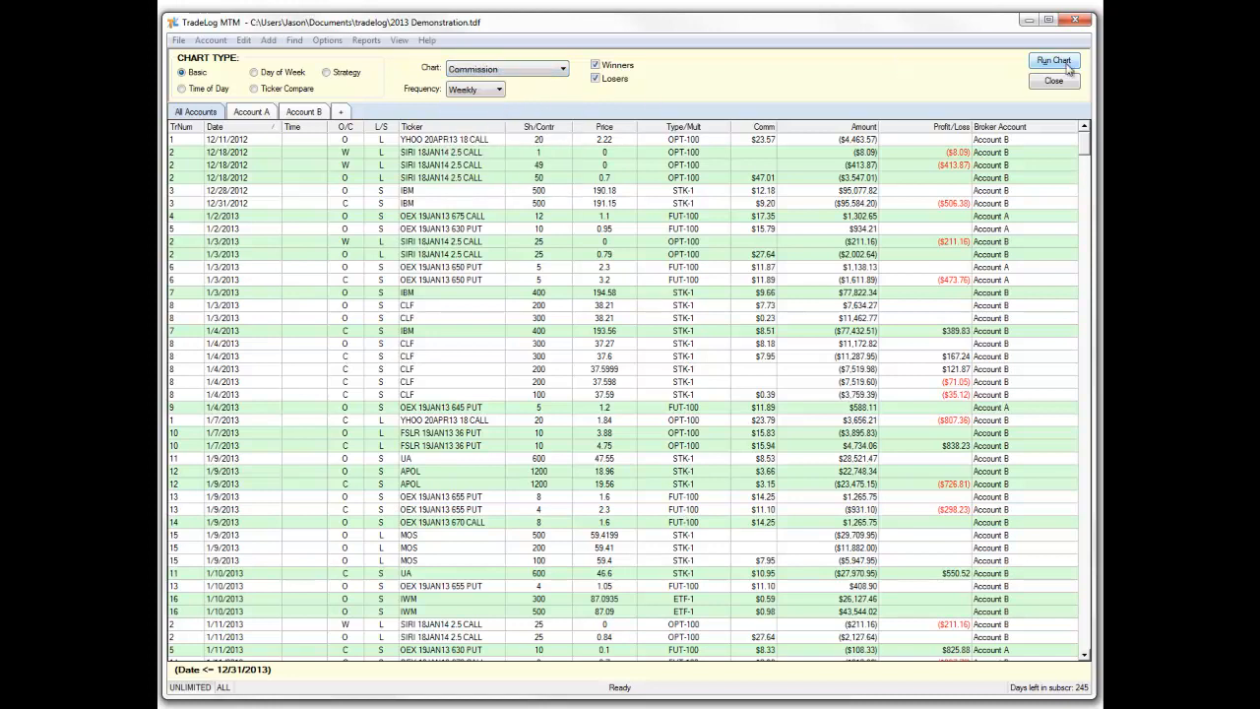
{"action": "left_click", "coordinate": [1068, 65]}
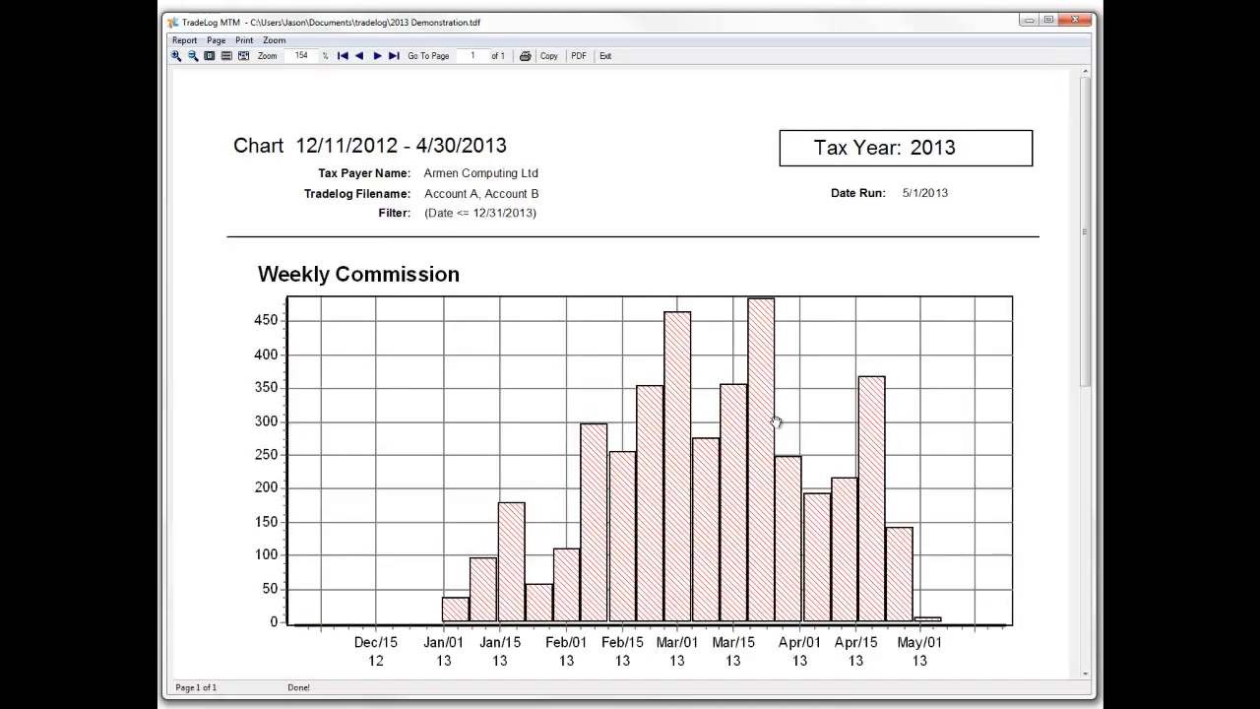
{"action": "left_click_drag", "start_coordinate": [764, 581], "coordinate": [770, 300]}
{"action": "left_click_drag", "start_coordinate": [798, 568], "coordinate": [807, 286]}
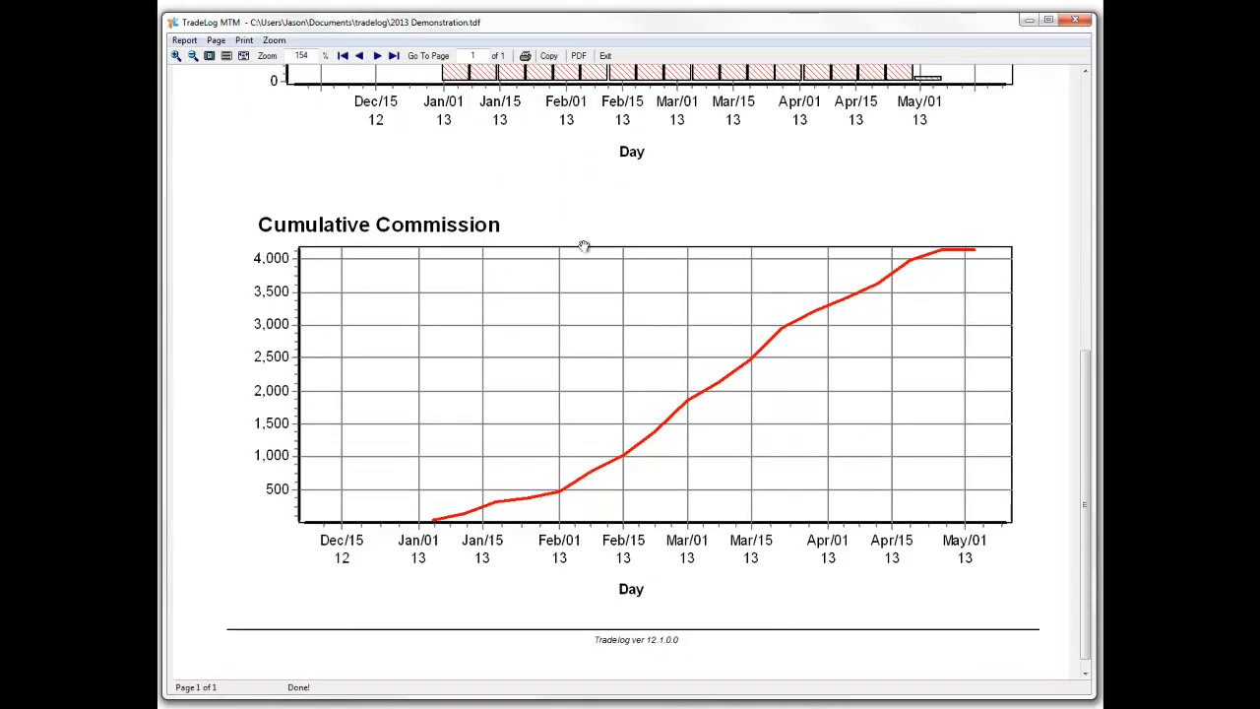
{"action": "left_click", "coordinate": [606, 56]}
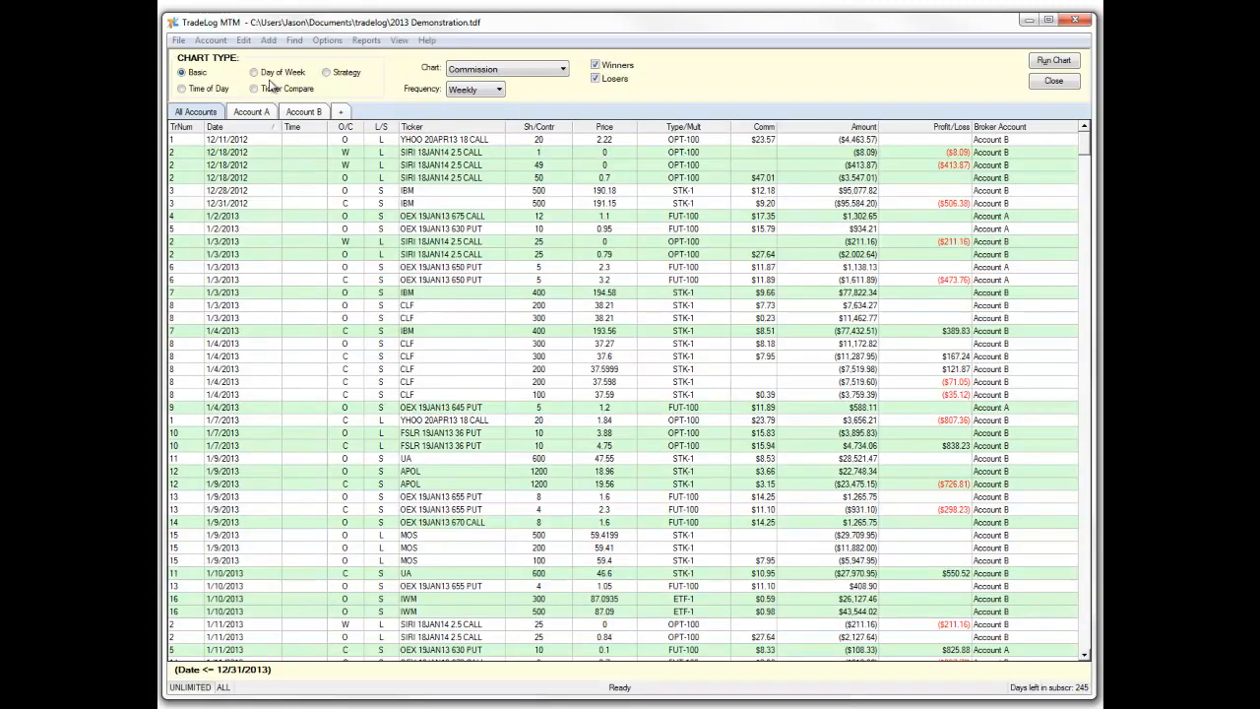
Step: Run the Day of Week chart of Total Profit OR Loss for all accounts, review the weekday bars, and close the report
{"action": "left_click", "coordinate": [255, 72]}
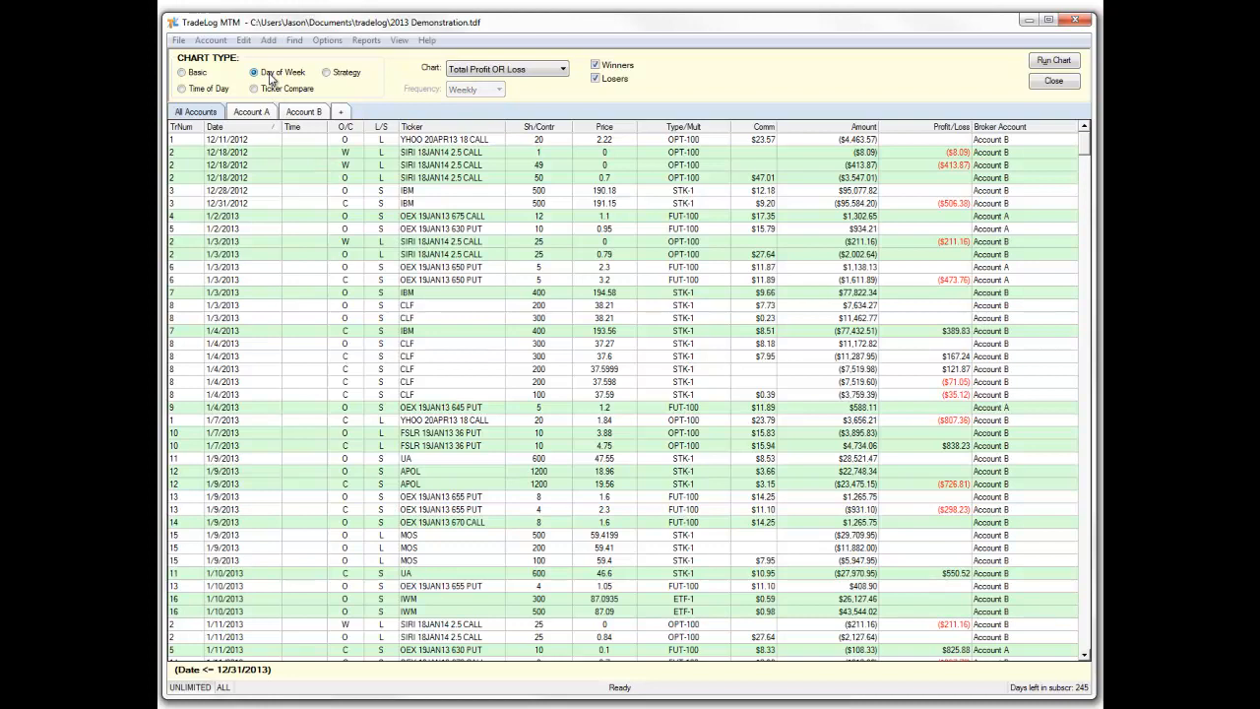
{"action": "left_click", "coordinate": [534, 70]}
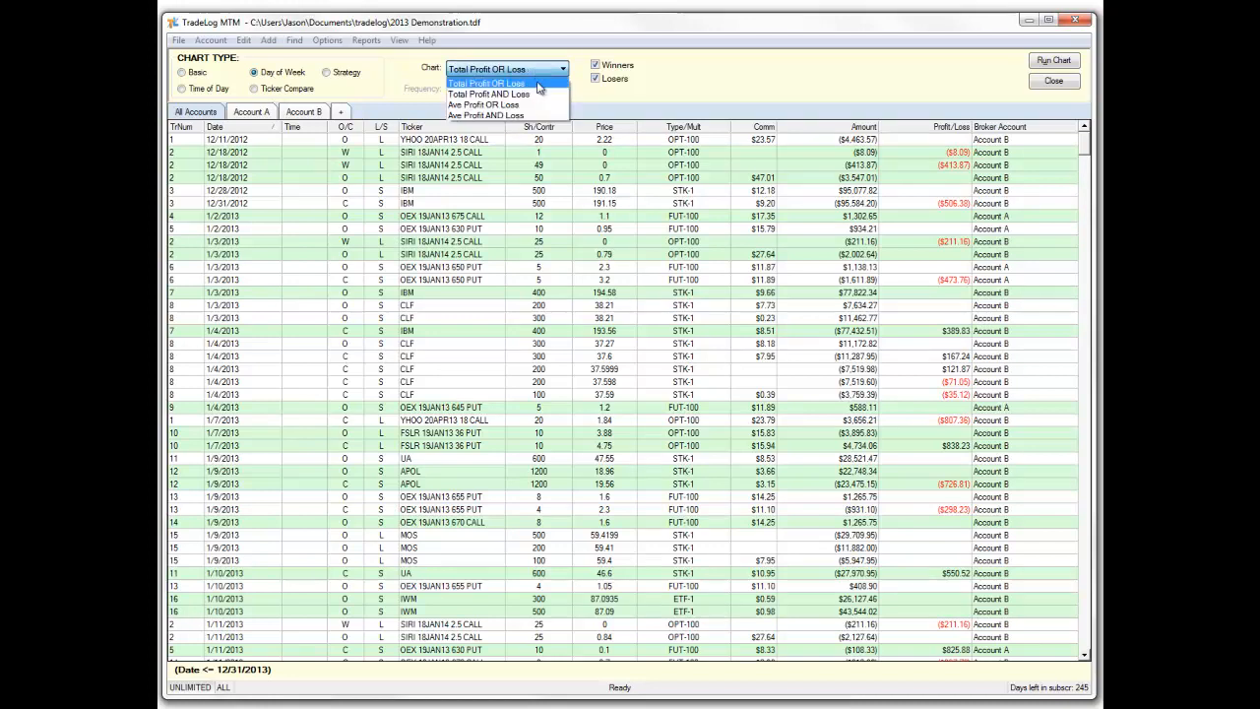
{"action": "left_click", "coordinate": [537, 83]}
{"action": "left_click", "coordinate": [557, 72]}
{"action": "left_click", "coordinate": [561, 75]}
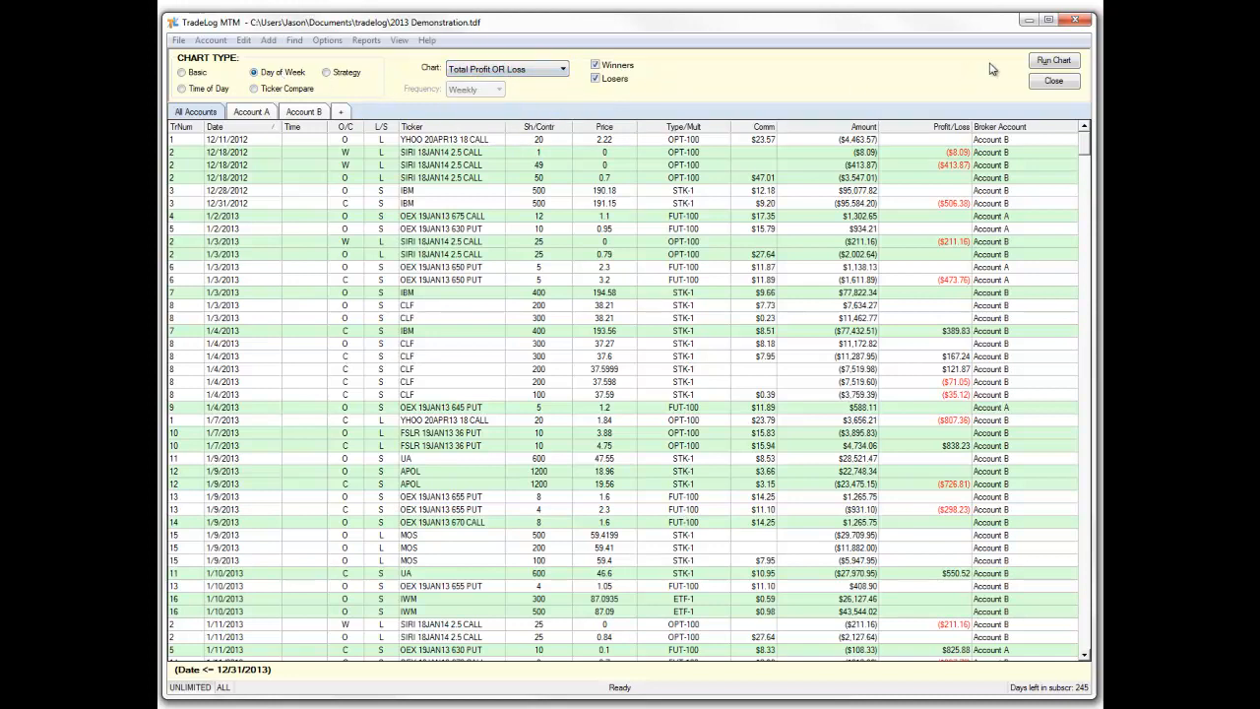
{"action": "left_click", "coordinate": [1038, 67]}
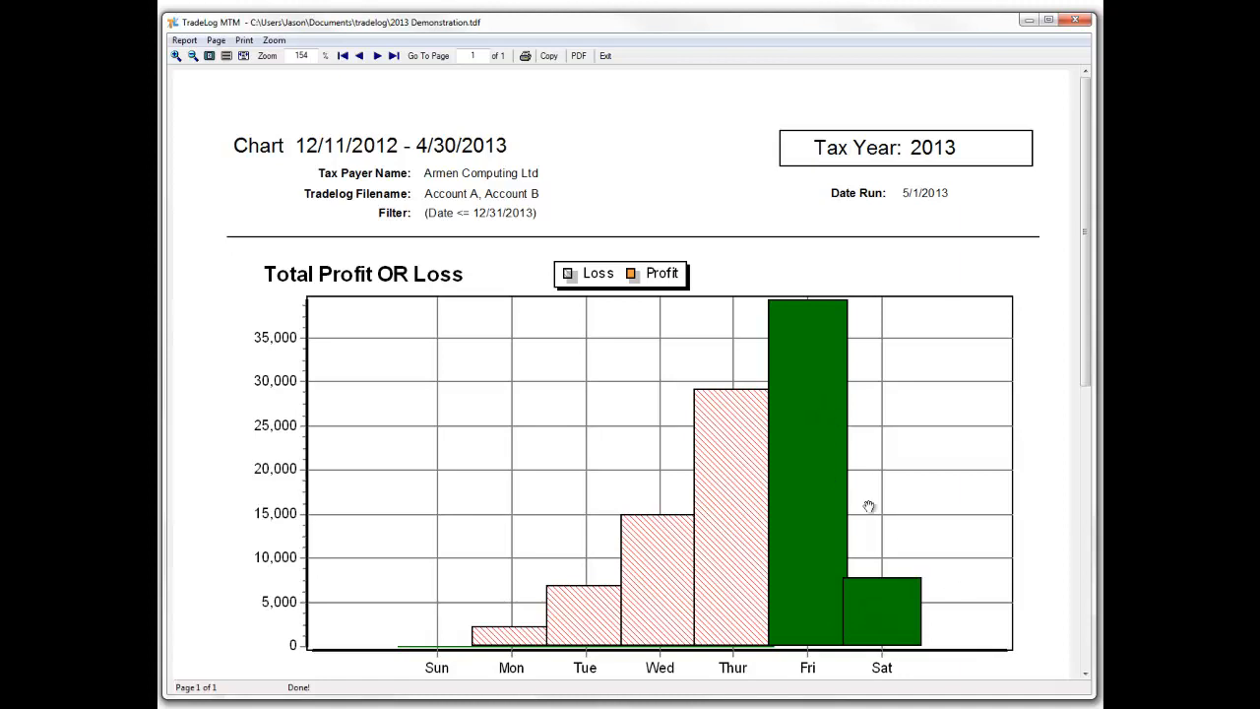
{"action": "scroll", "coordinate": [803, 423], "scroll_direction": "down", "scroll_amount": 1}
{"action": "scroll", "coordinate": [801, 398], "scroll_direction": "down", "scroll_amount": 7}
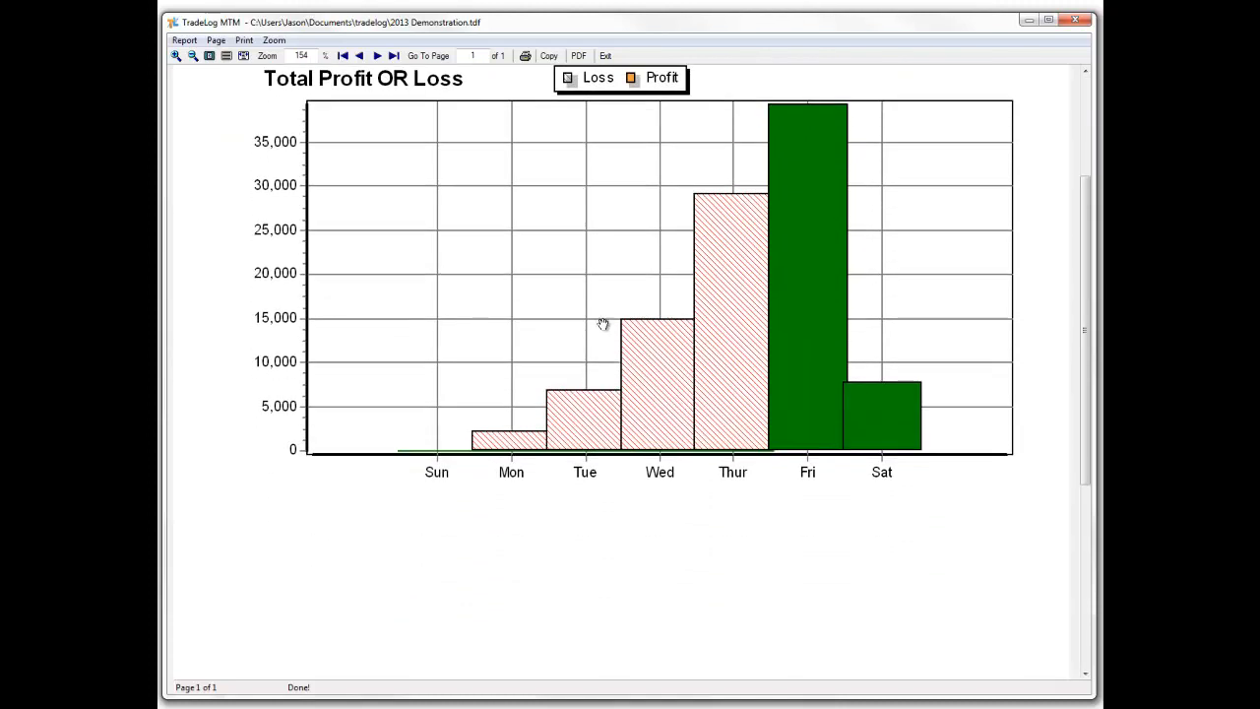
{"action": "left_click_drag", "start_coordinate": [603, 324], "coordinate": [631, 548]}
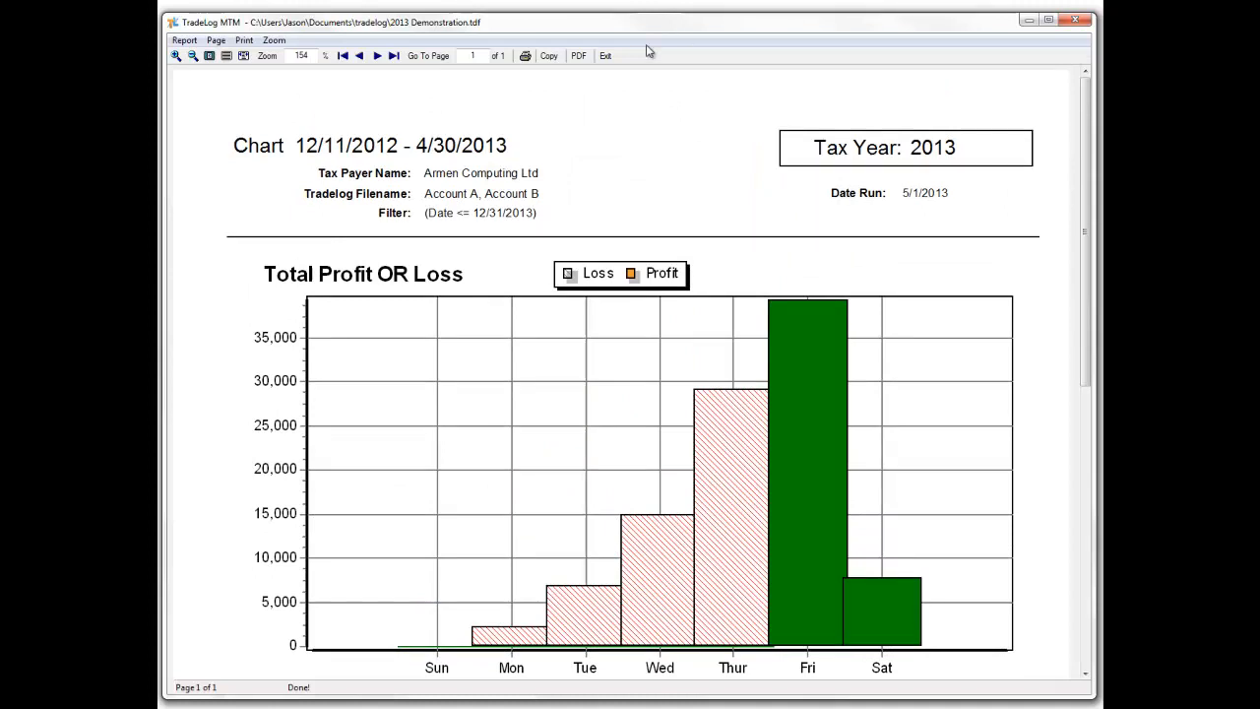
{"action": "left_click", "coordinate": [606, 56]}
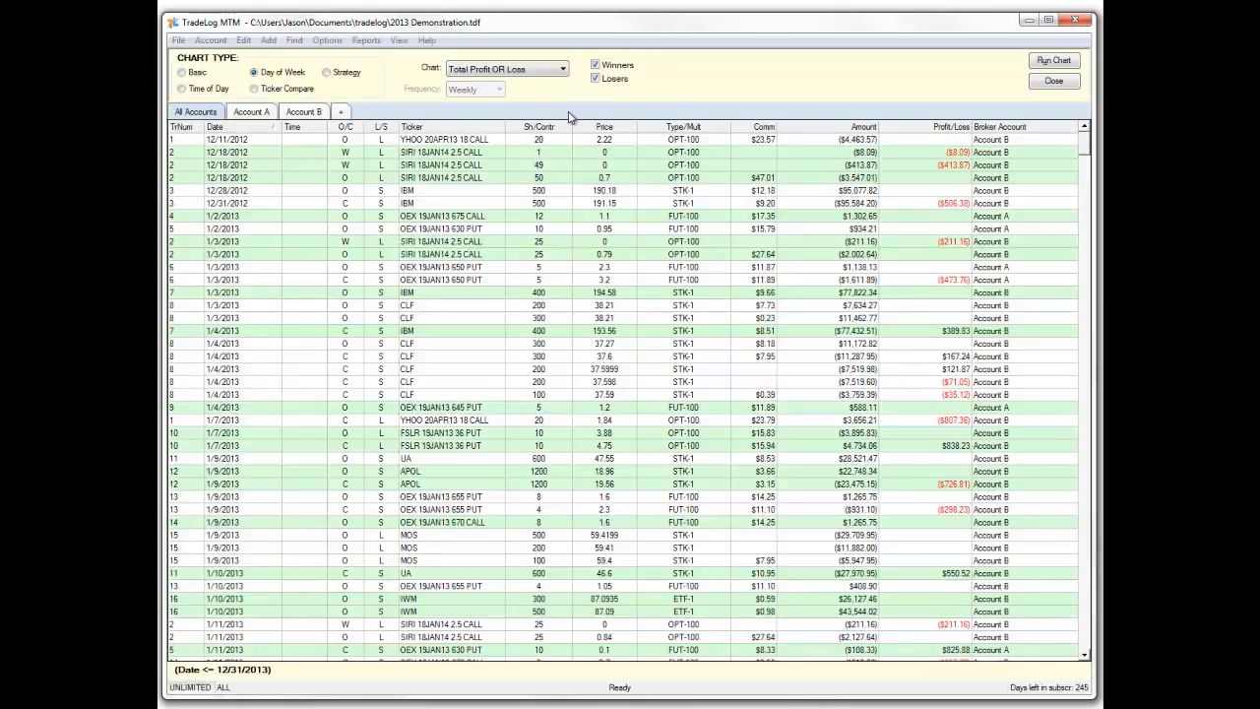
Step: Choose the Time of Day chart type, apply the Default time interval setup, and check the available chart options
{"action": "left_click", "coordinate": [184, 88]}
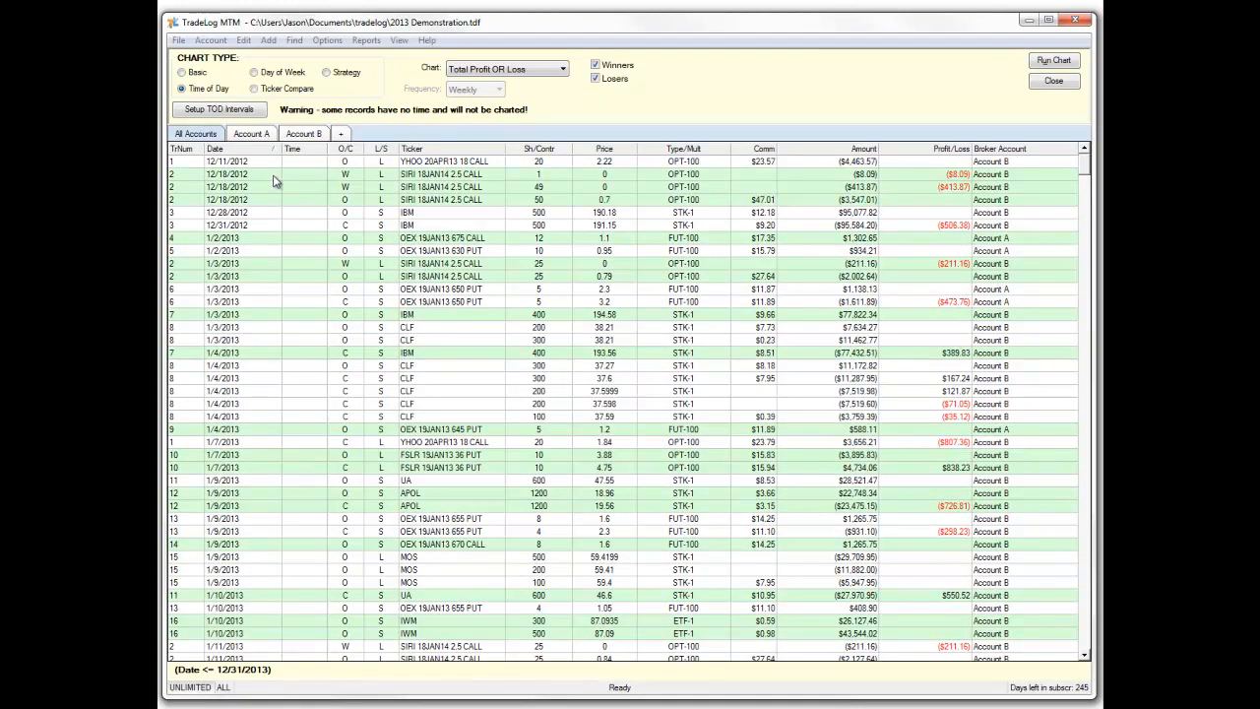
{"action": "left_click", "coordinate": [219, 109]}
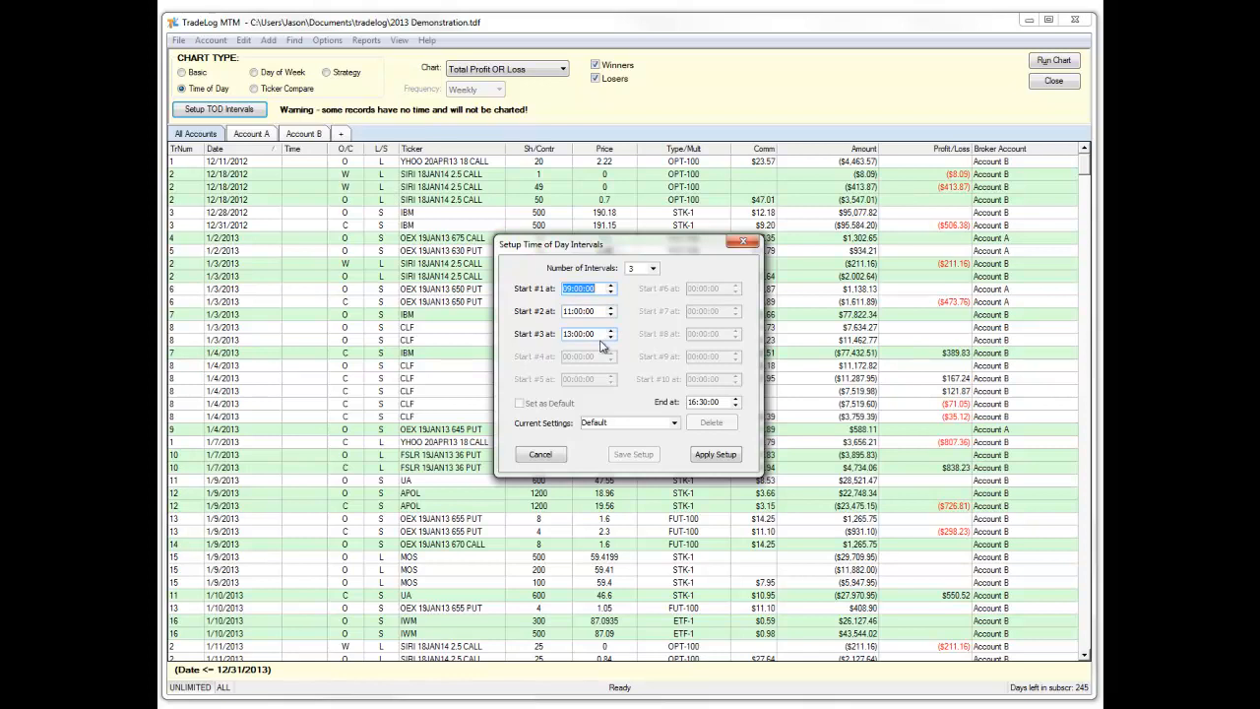
{"action": "left_click", "coordinate": [715, 455]}
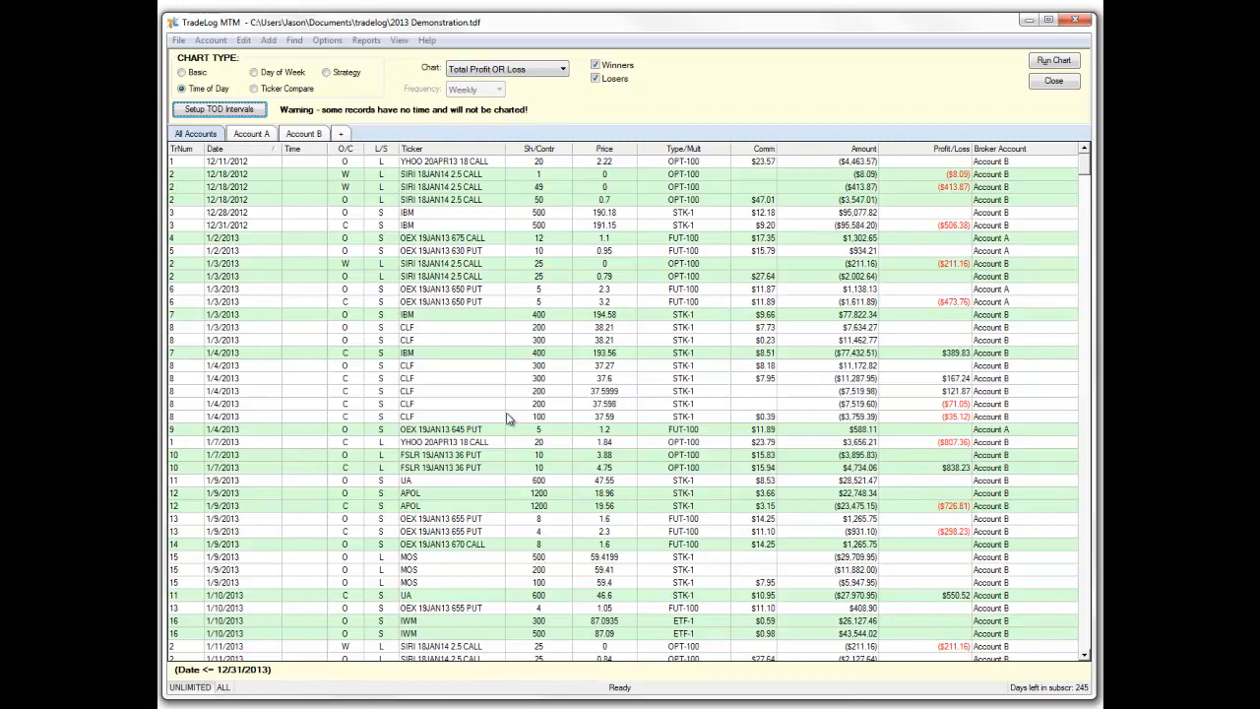
{"action": "left_click", "coordinate": [556, 82]}
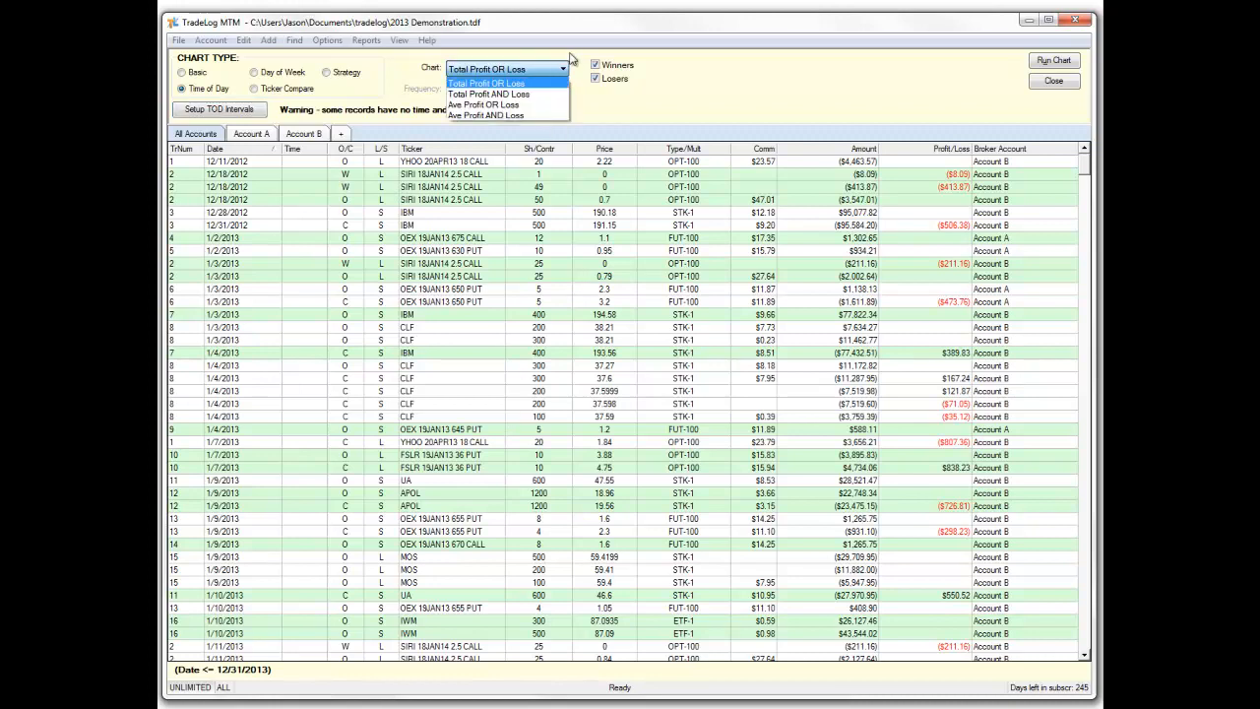
{"action": "left_click", "coordinate": [568, 56]}
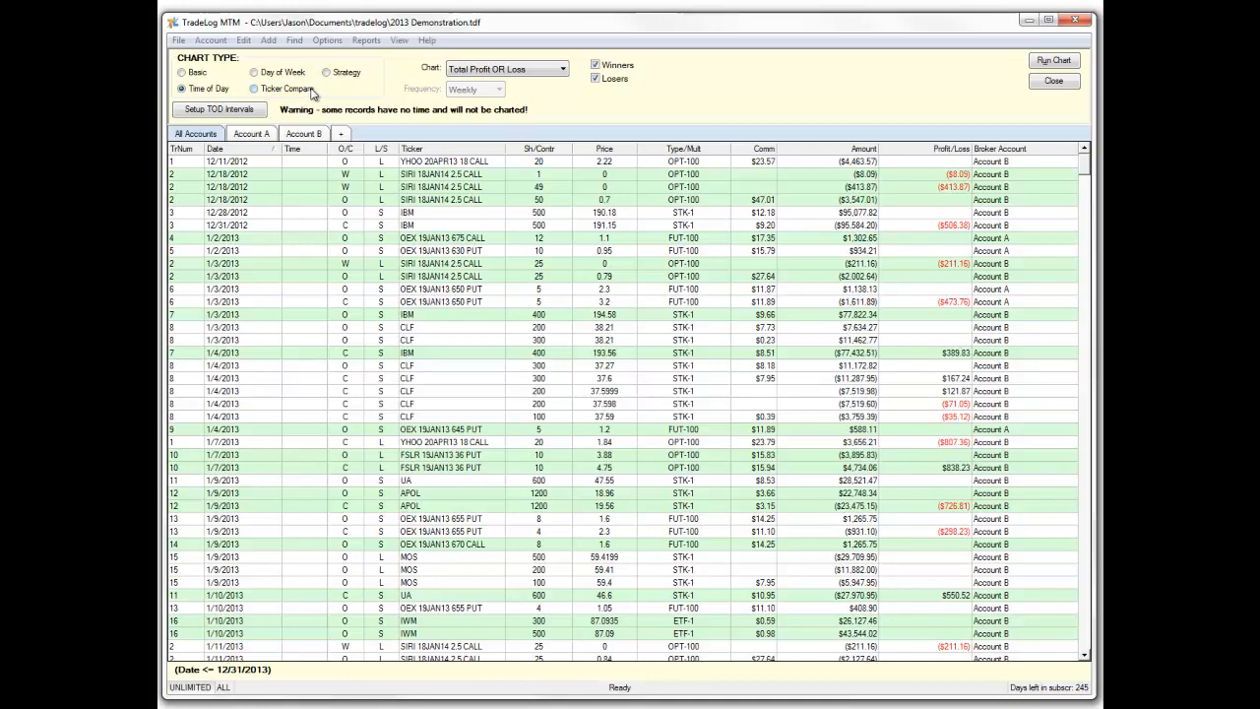
Step: Run the Ticker Compare Profit/Loss chart for Stocks, review the profit and loss bars of all tickers, and close the report
{"action": "left_click", "coordinate": [255, 89]}
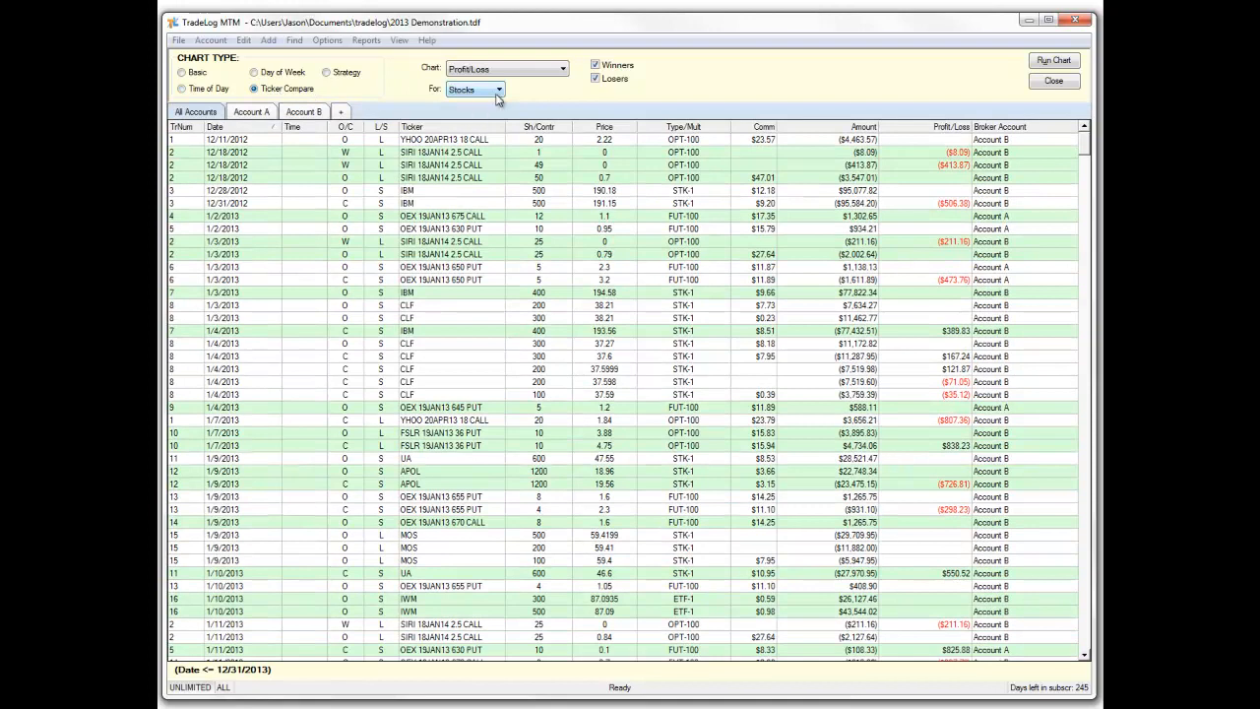
{"action": "left_click", "coordinate": [500, 92]}
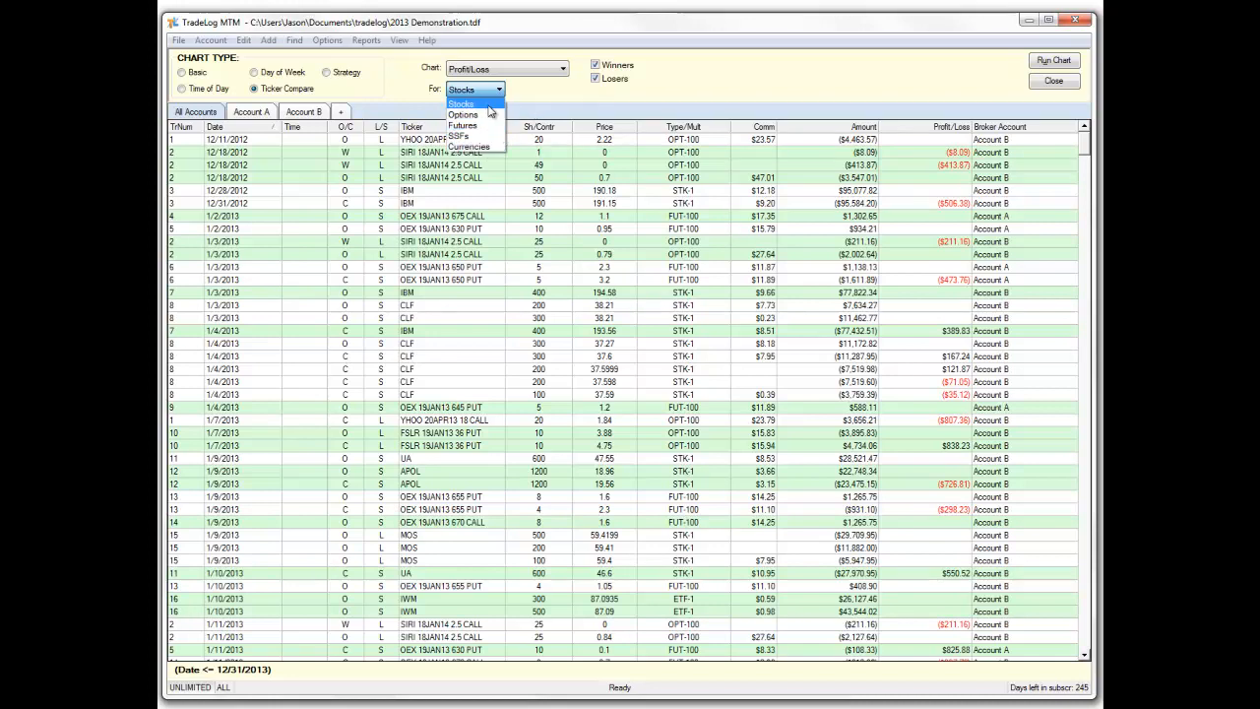
{"action": "left_click", "coordinate": [465, 103]}
{"action": "left_click", "coordinate": [1057, 63]}
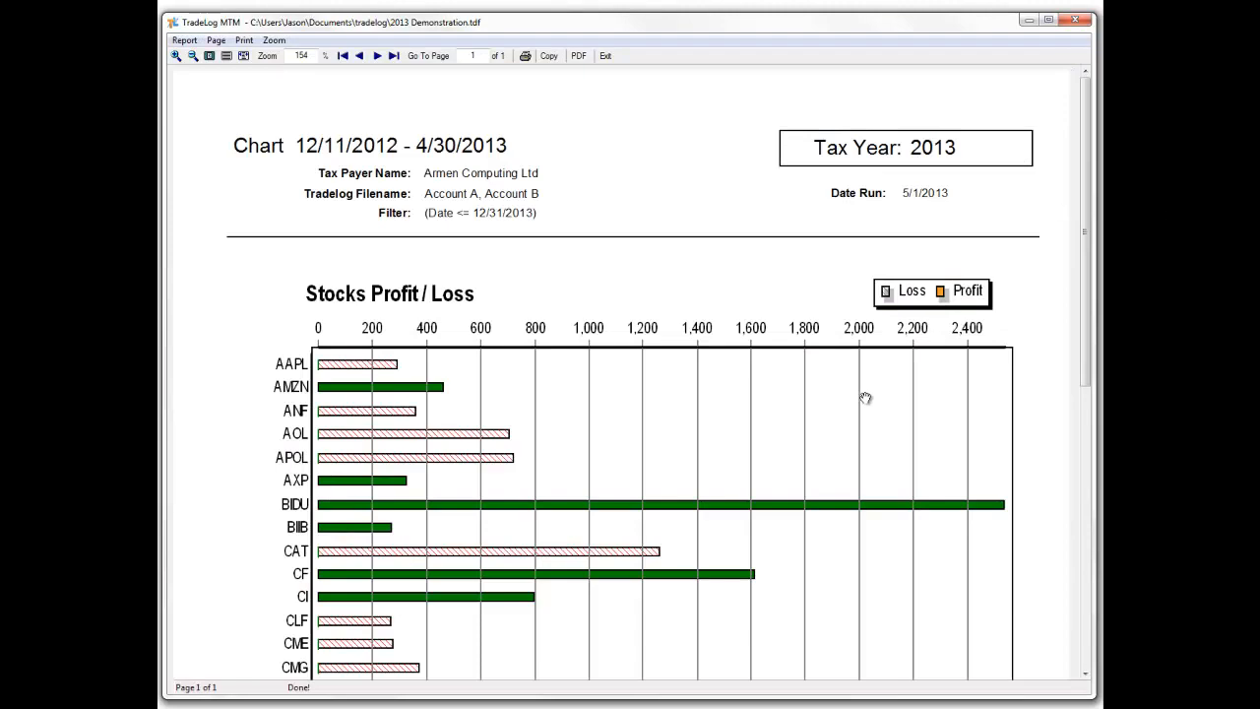
{"action": "scroll", "coordinate": [856, 364], "scroll_direction": "down", "scroll_amount": 3}
{"action": "scroll", "coordinate": [474, 291], "scroll_direction": "down", "scroll_amount": 1}
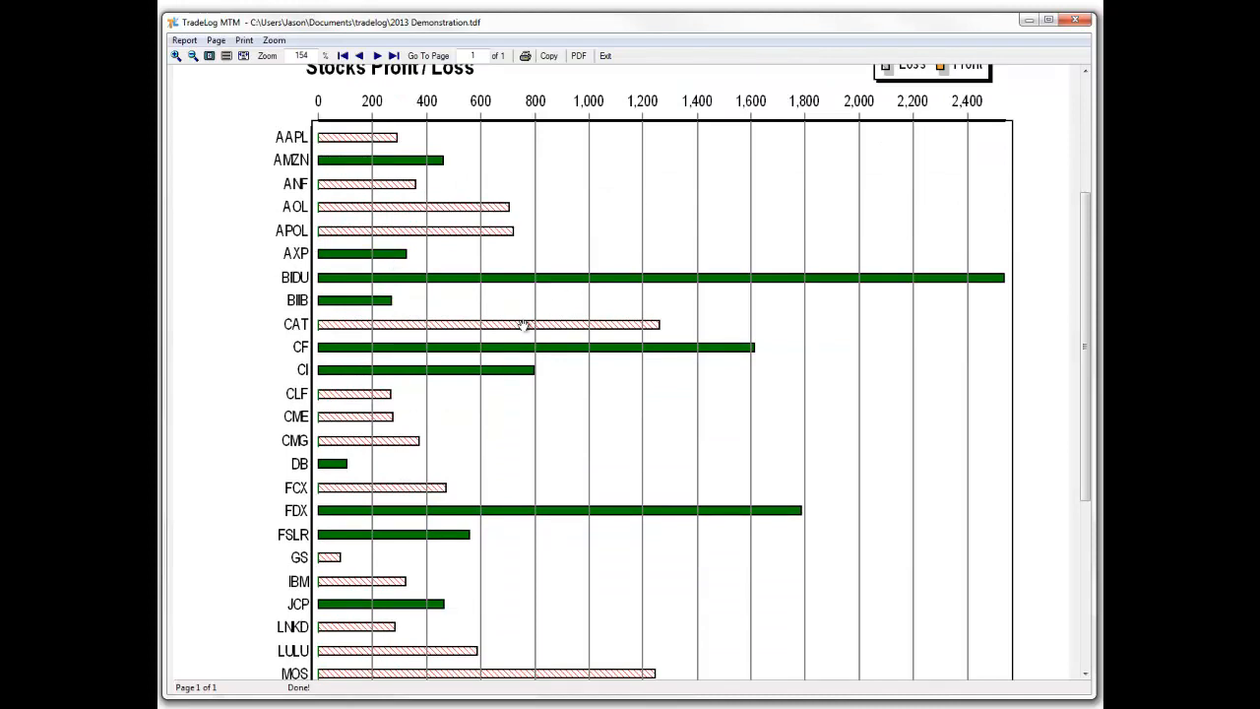
{"action": "scroll", "coordinate": [571, 344], "scroll_direction": "down", "scroll_amount": 1}
{"action": "scroll", "coordinate": [609, 340], "scroll_direction": "down", "scroll_amount": 3}
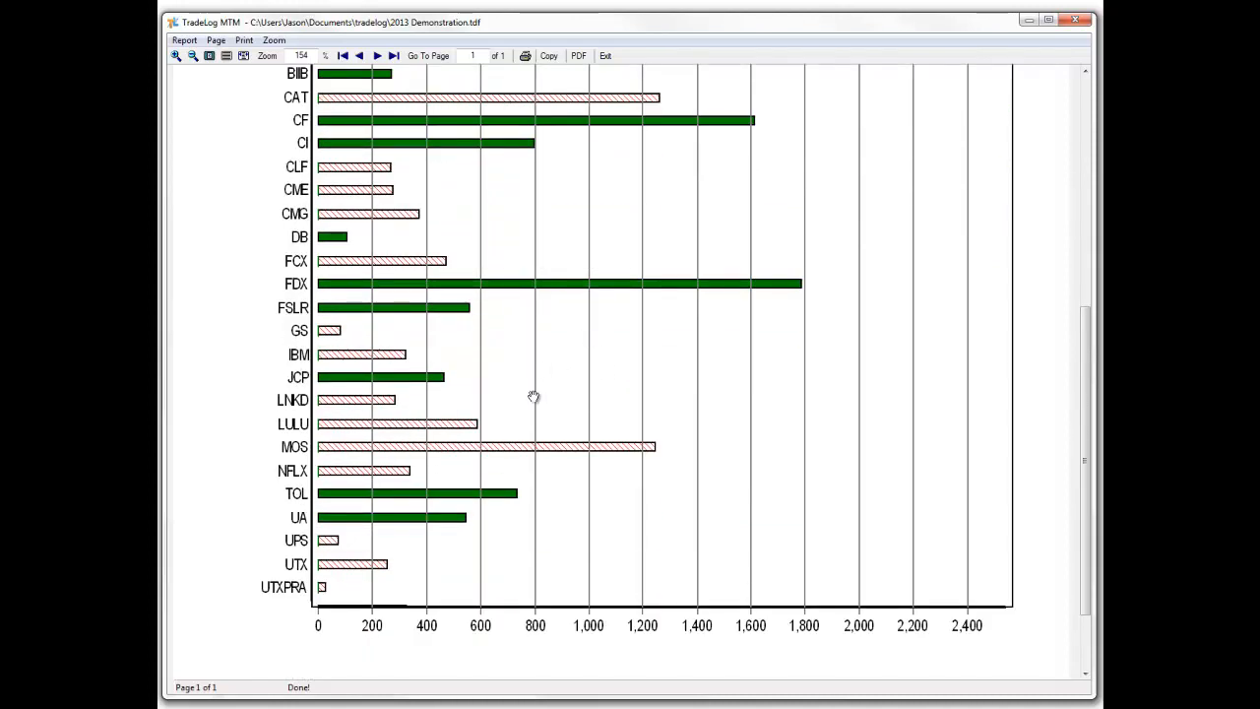
{"action": "scroll", "coordinate": [644, 458], "scroll_direction": "up", "scroll_amount": 2}
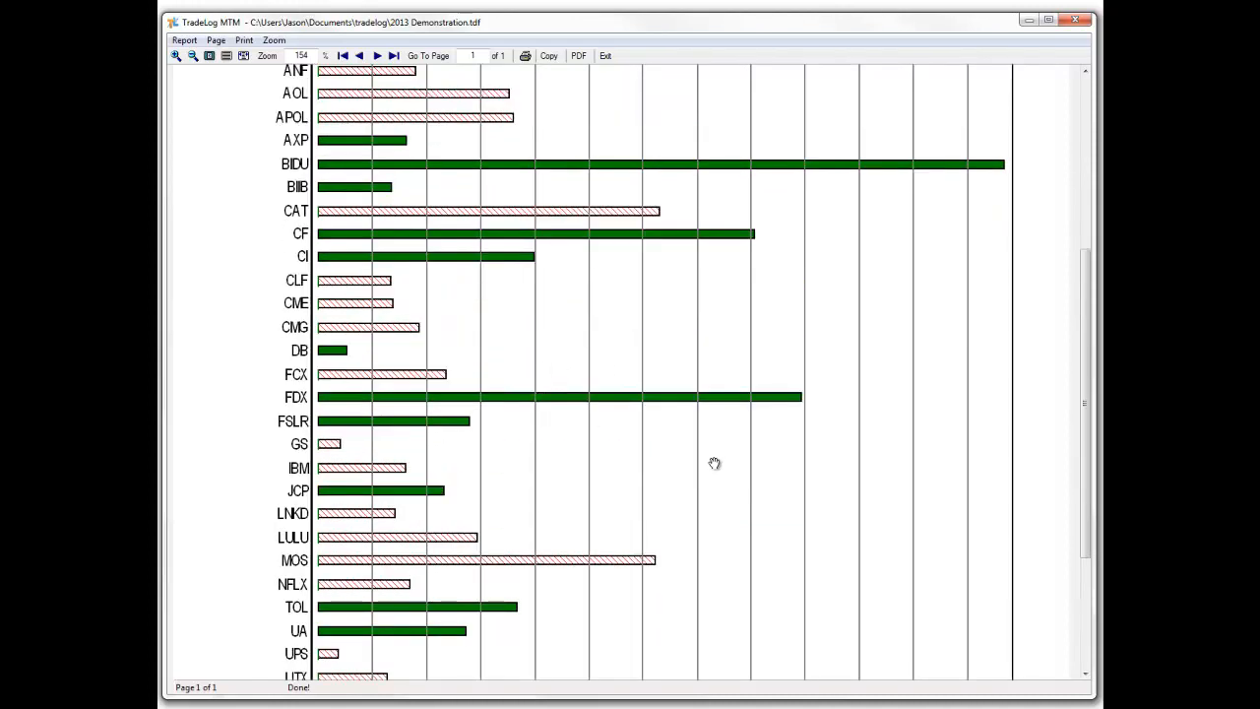
{"action": "scroll", "coordinate": [715, 463], "scroll_direction": "up", "scroll_amount": 2}
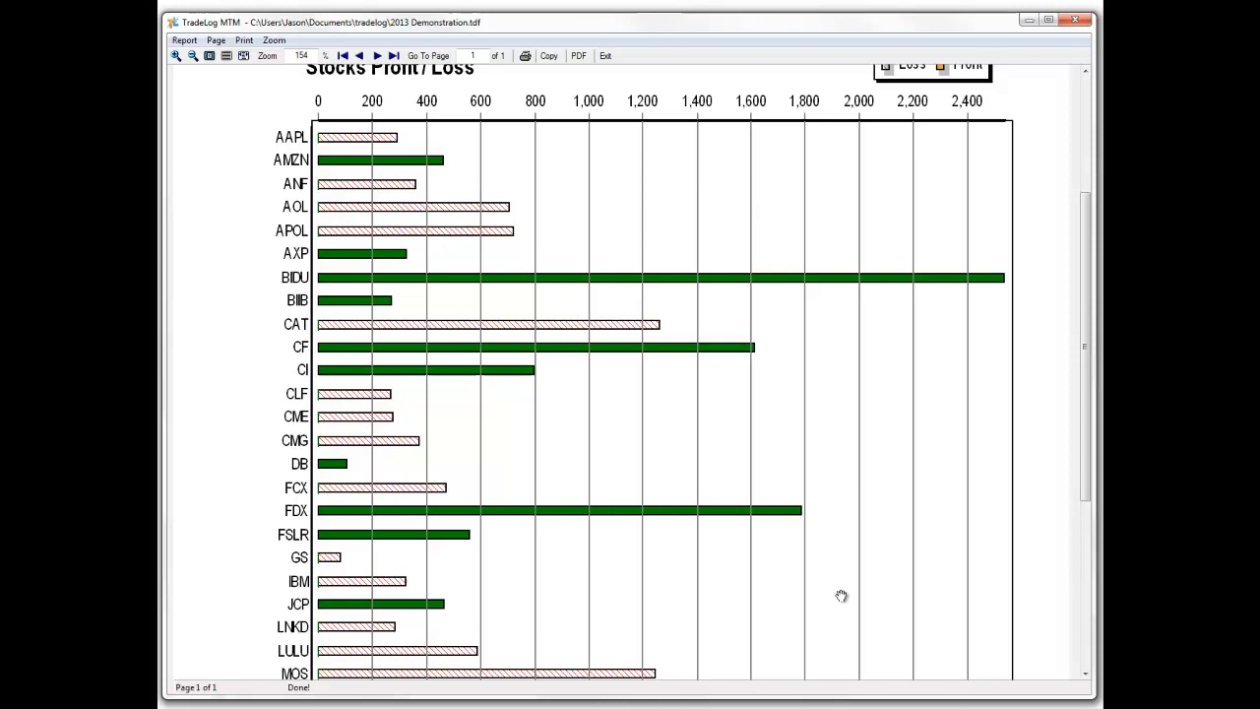
{"action": "left_click", "coordinate": [610, 57]}
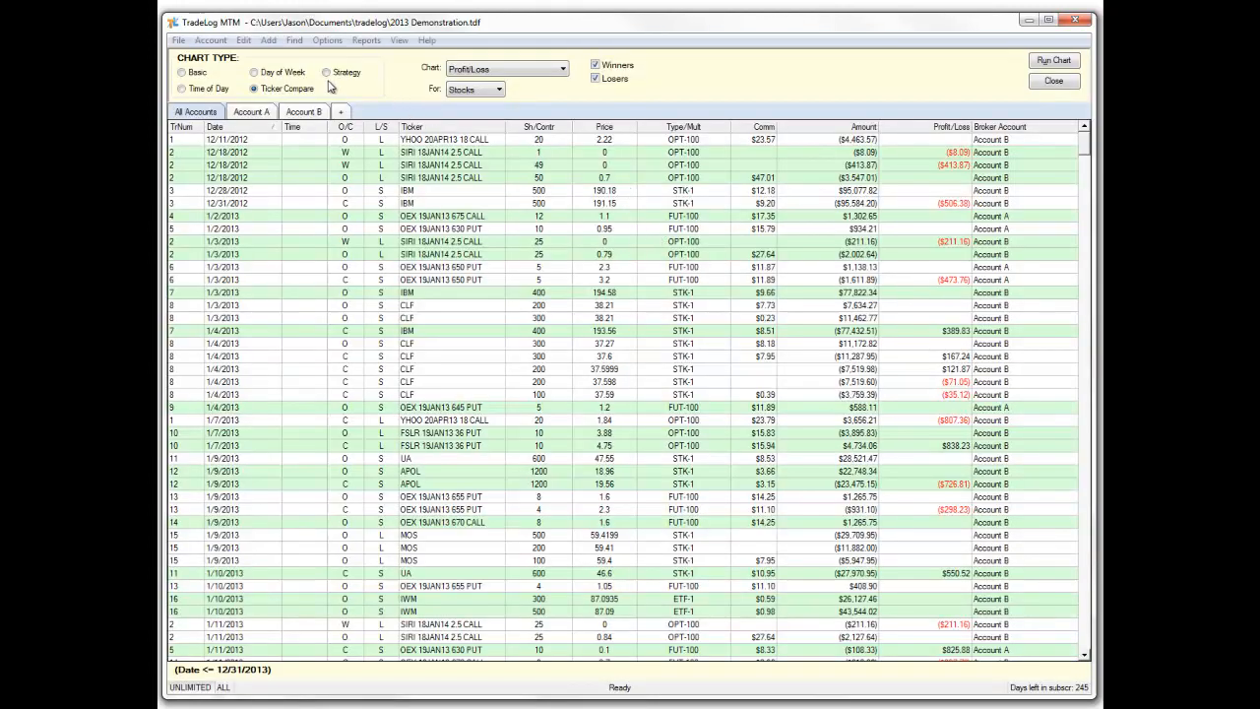
Step: Choose the Strategy chart type and close the chart setup without running a chart
{"action": "left_click", "coordinate": [327, 74]}
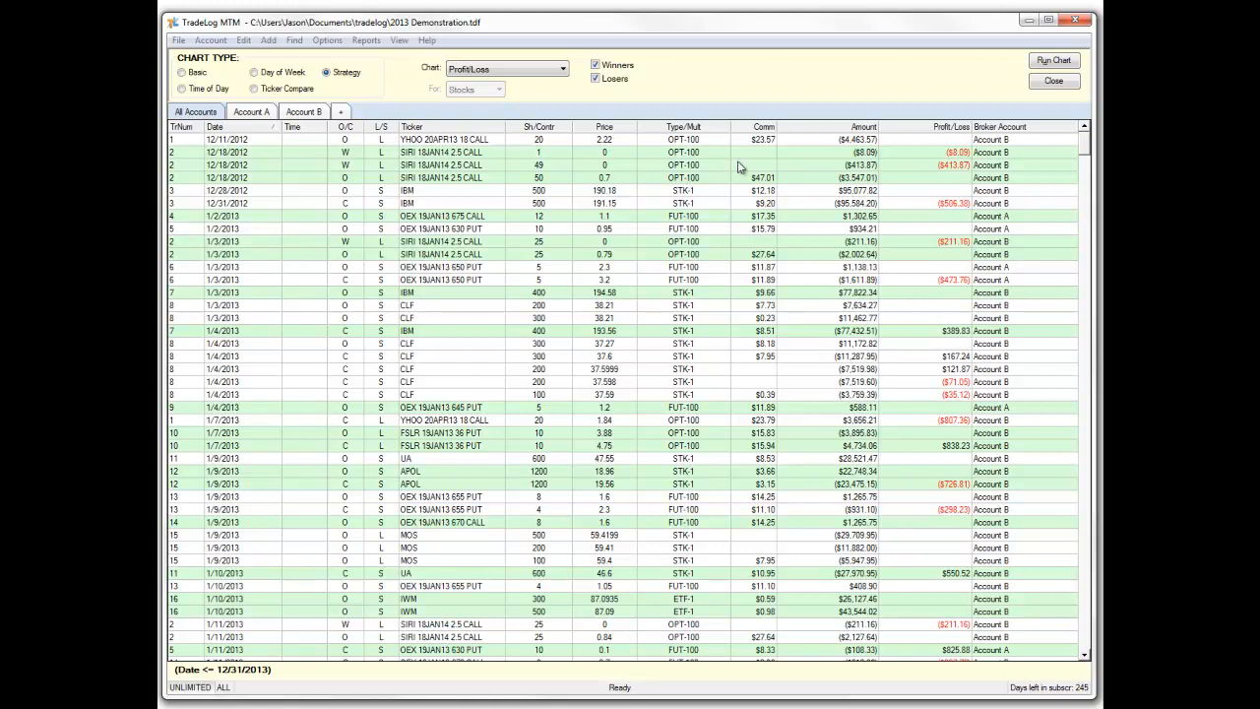
{"action": "left_click", "coordinate": [1055, 81]}
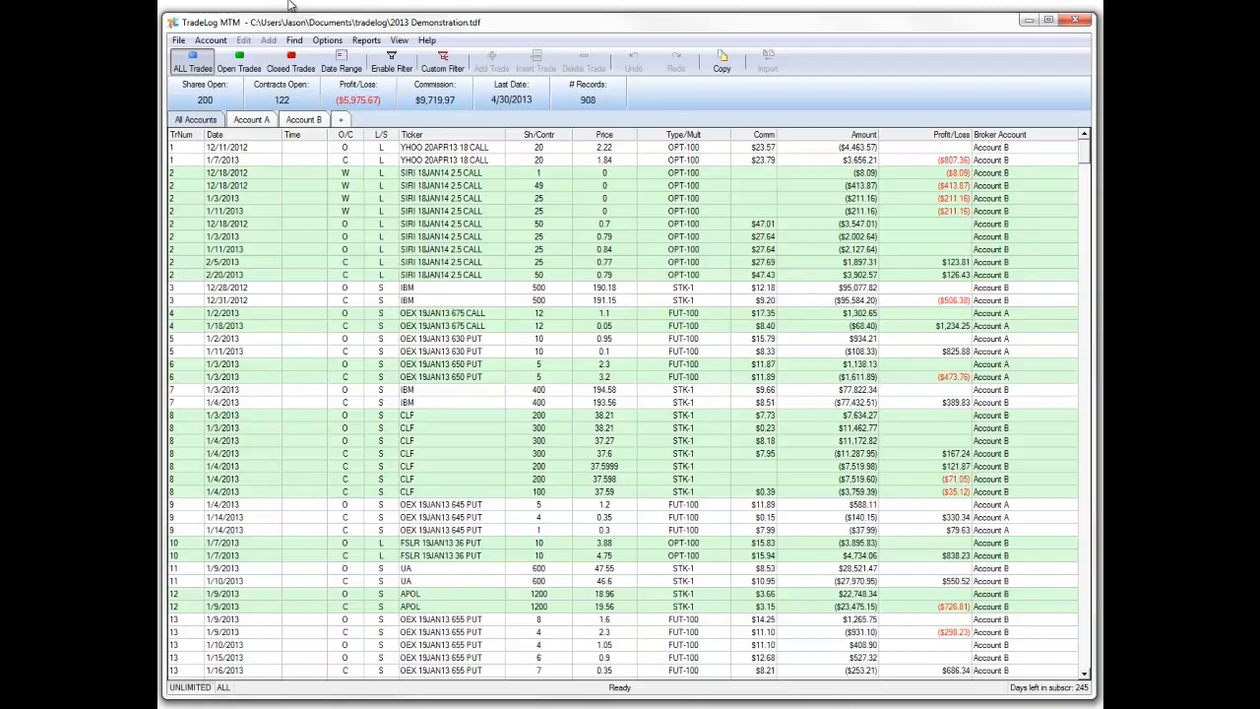
{"action": "left_click", "coordinate": [319, 5]}
{"action": "left_click", "coordinate": [230, 264]}
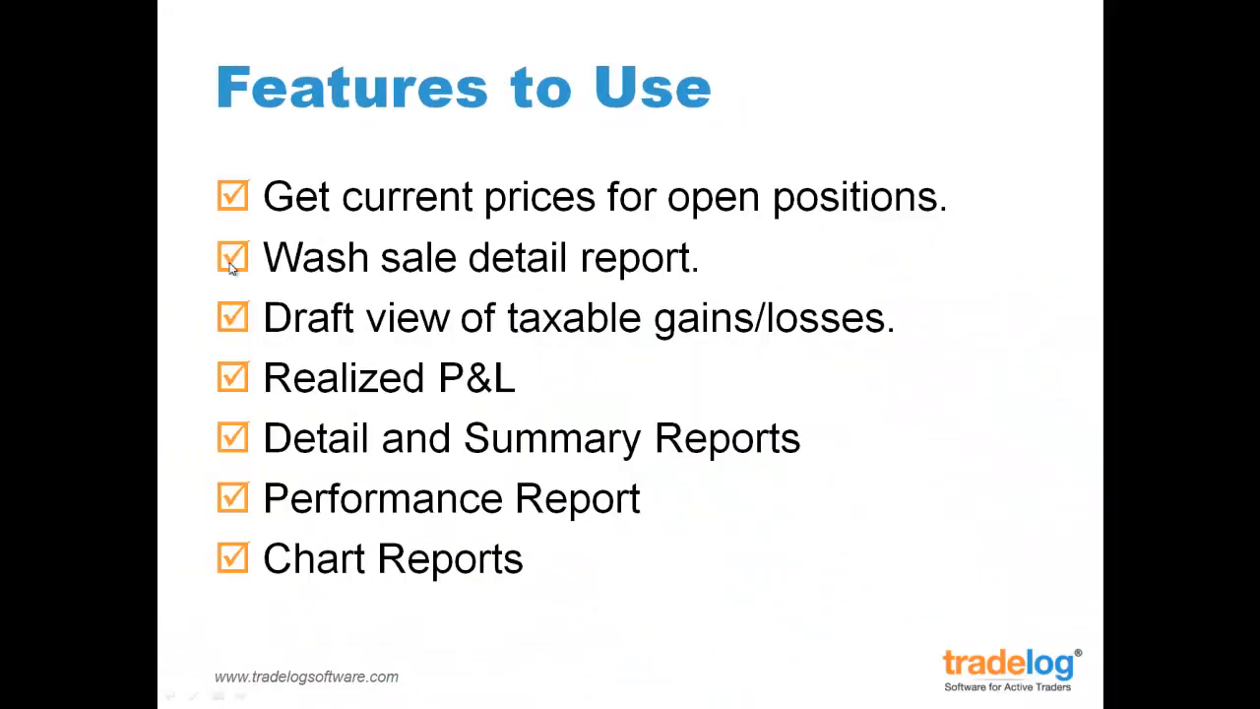
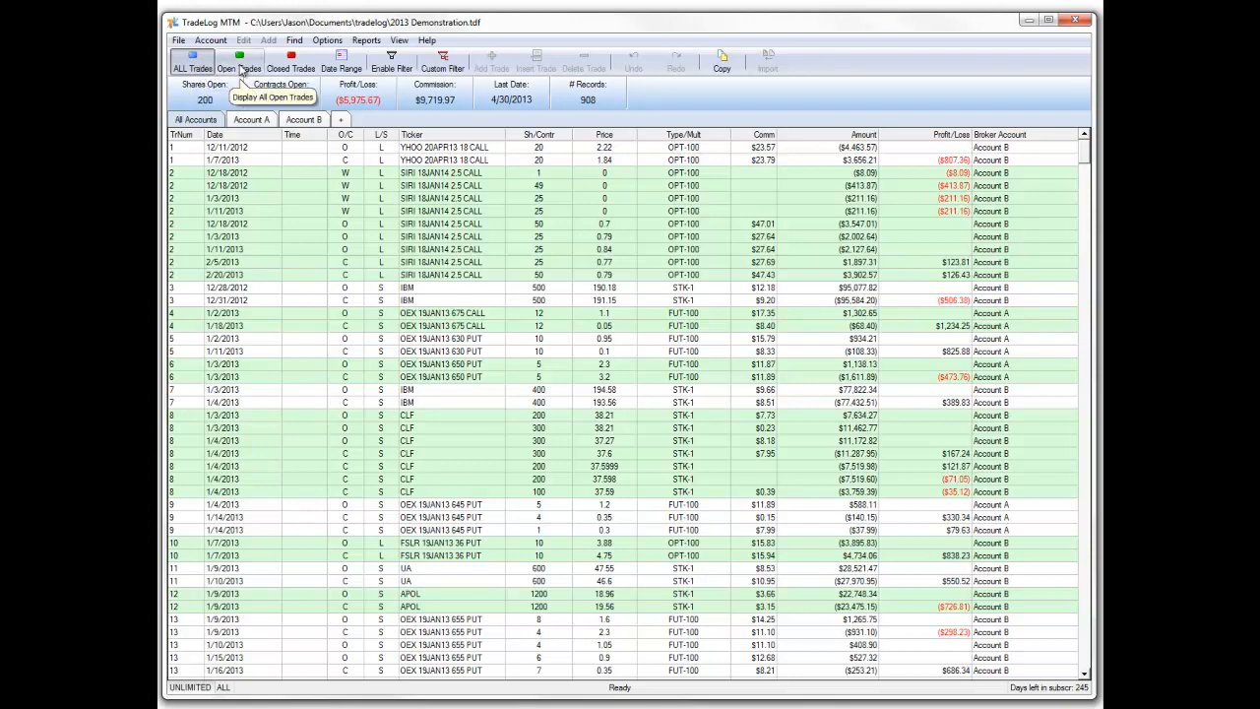
Step: View the open positions and open trades, the closed trades, and all trades again for the combined accounts
{"action": "left_click", "coordinate": [239, 65]}
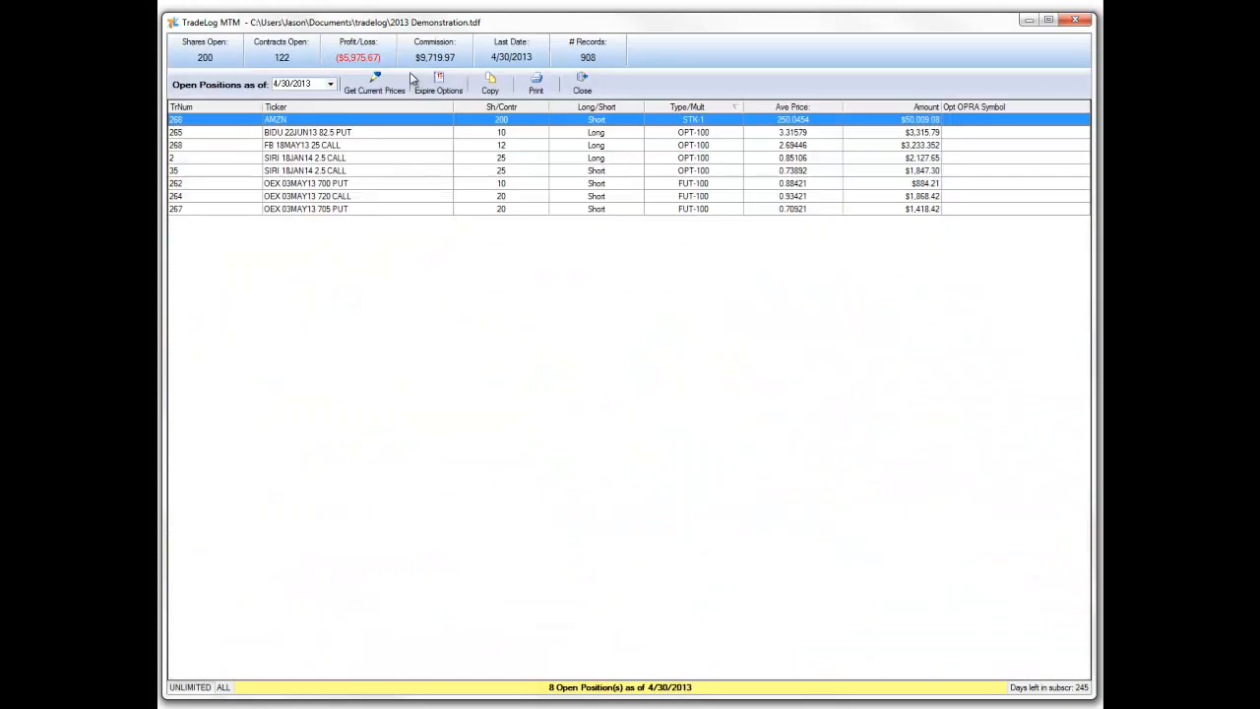
{"action": "left_click", "coordinate": [582, 83]}
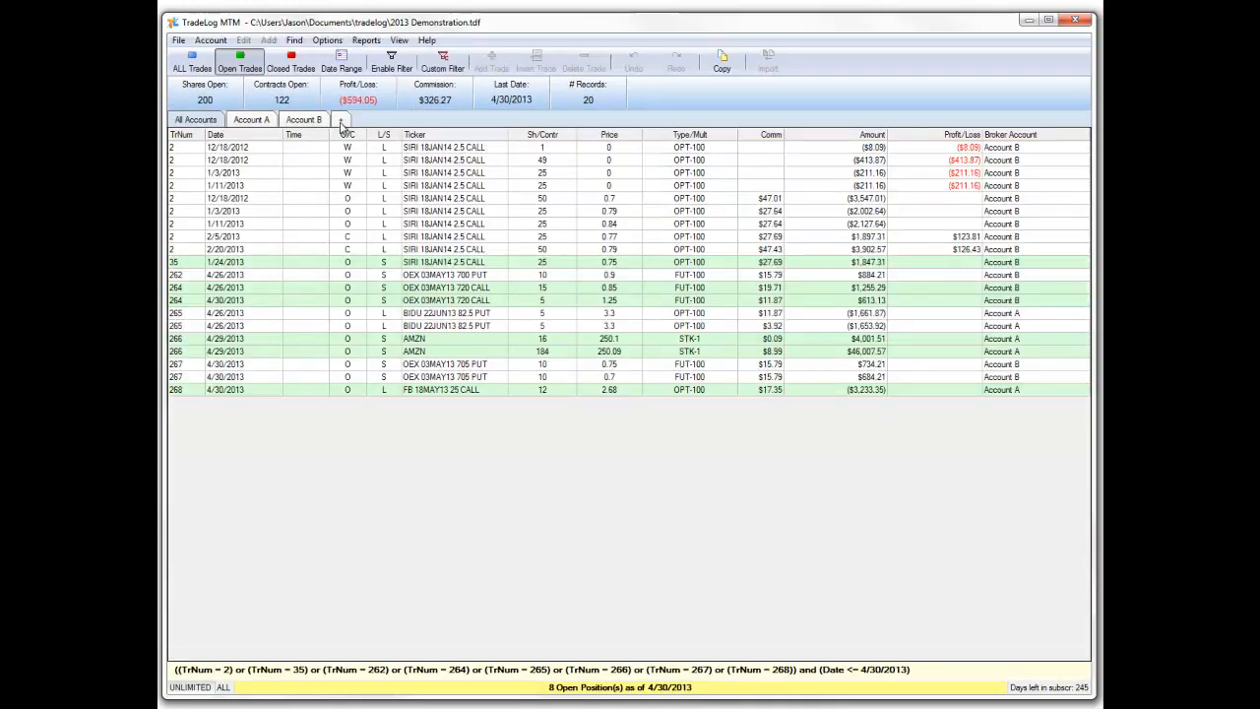
{"action": "left_click", "coordinate": [307, 64]}
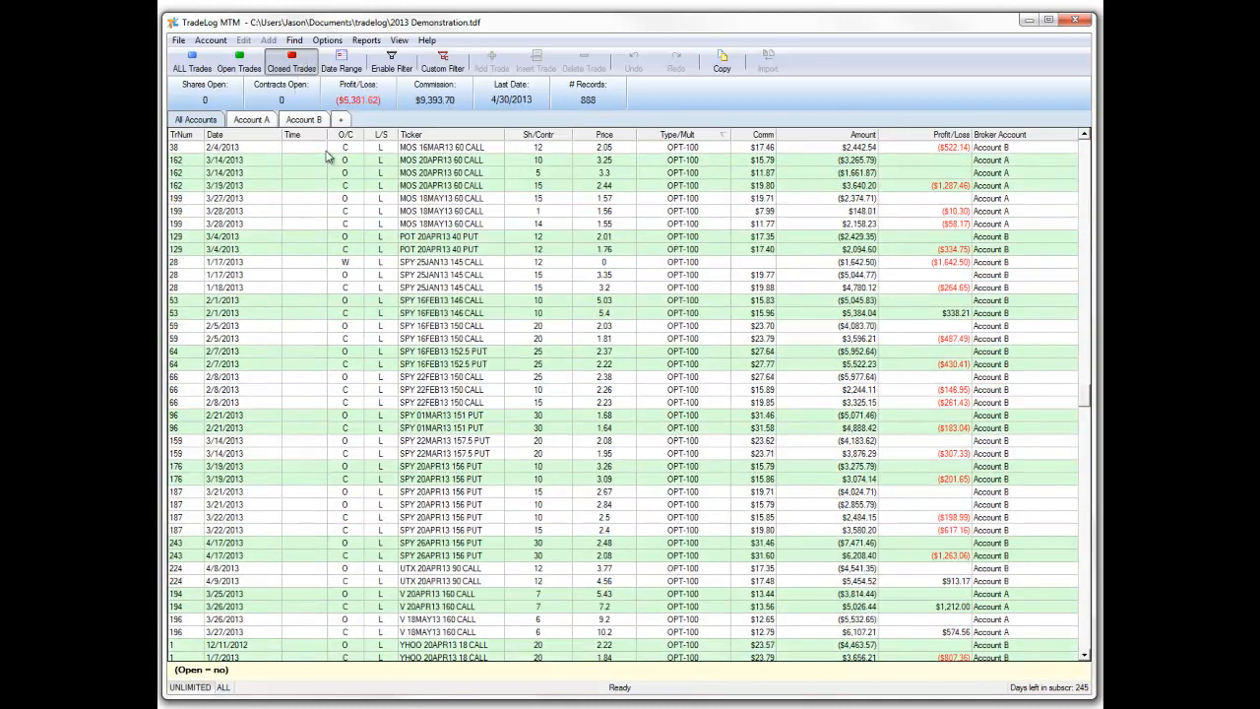
{"action": "left_click", "coordinate": [203, 69]}
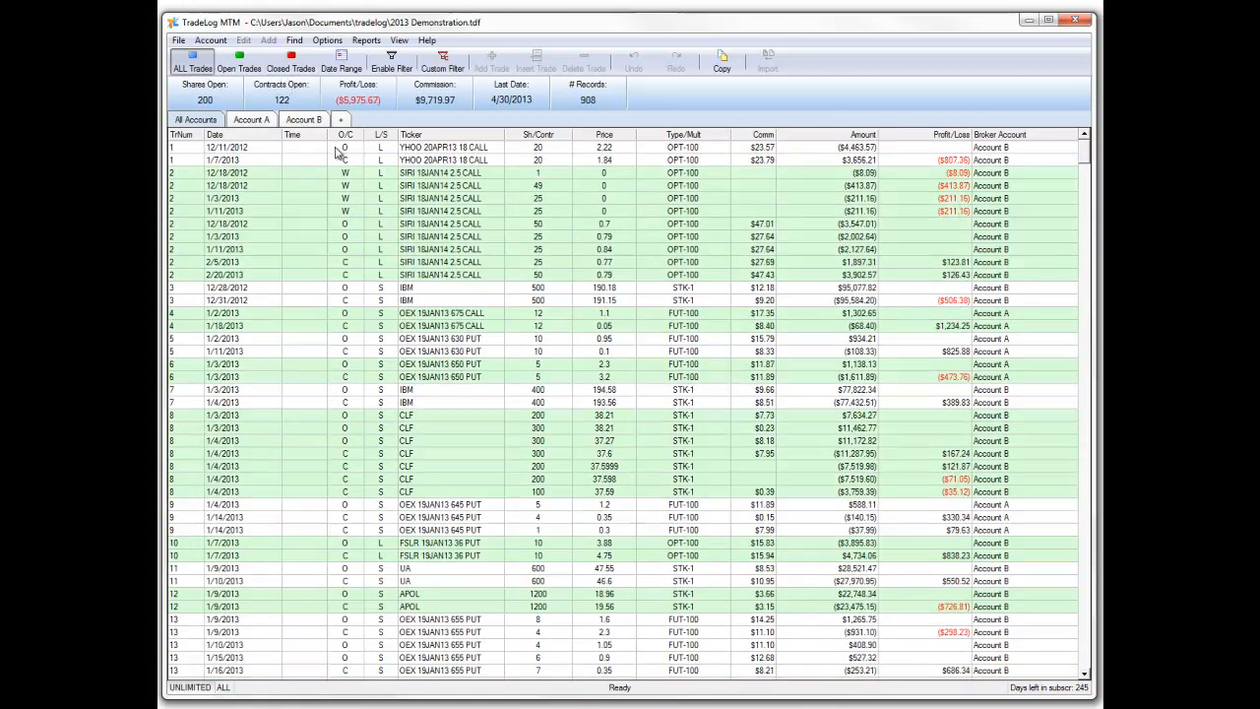
Step: Filter the trades to the date range 4/1/2013 through 4/30/2013, and display all trades again after reviewing them
{"action": "left_click", "coordinate": [340, 61]}
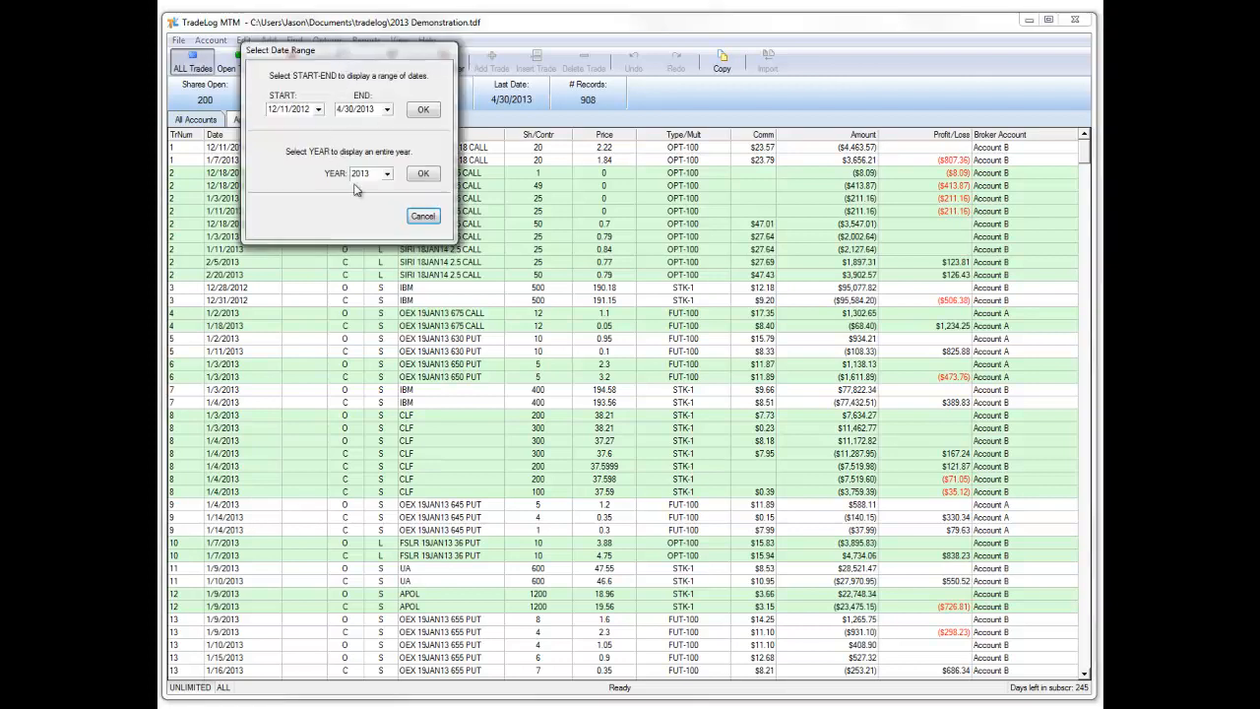
{"action": "left_click", "coordinate": [389, 175]}
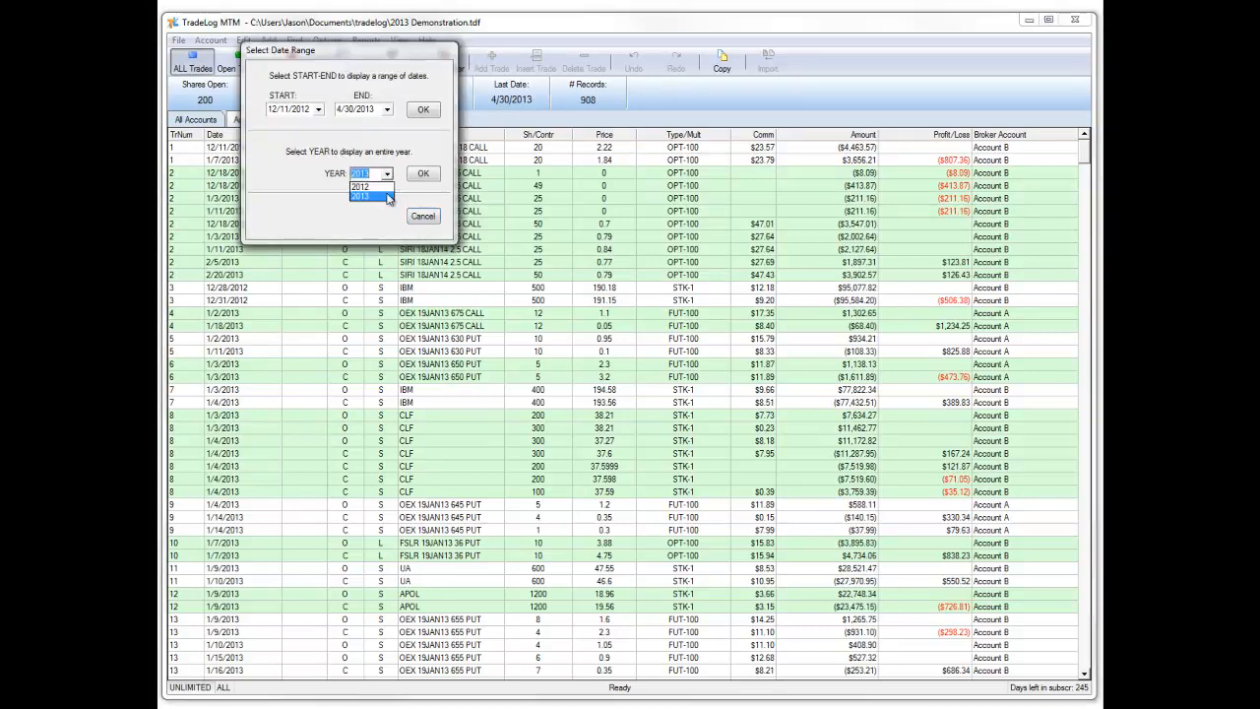
{"action": "left_click", "coordinate": [383, 197]}
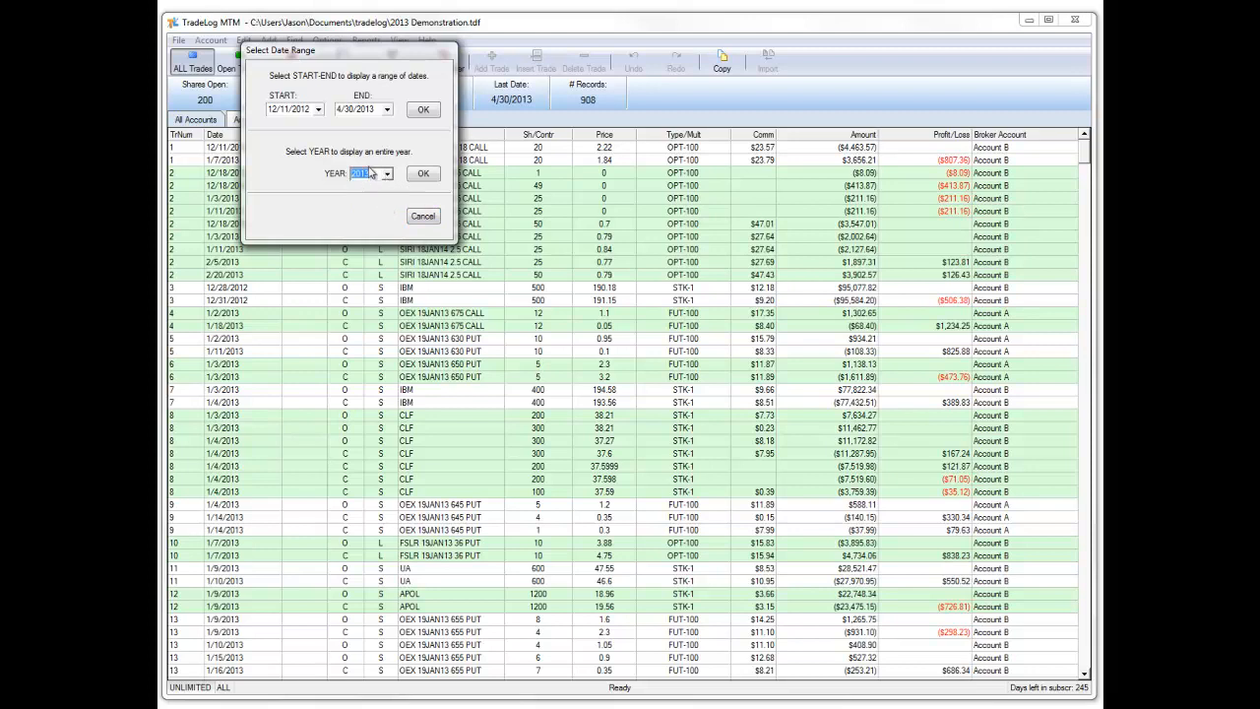
{"action": "left_click", "coordinate": [318, 110]}
{"action": "left_click", "coordinate": [324, 124]}
{"action": "left_click", "coordinate": [325, 124]}
{"action": "left_click", "coordinate": [325, 124]}
{"action": "left_click", "coordinate": [325, 124]}
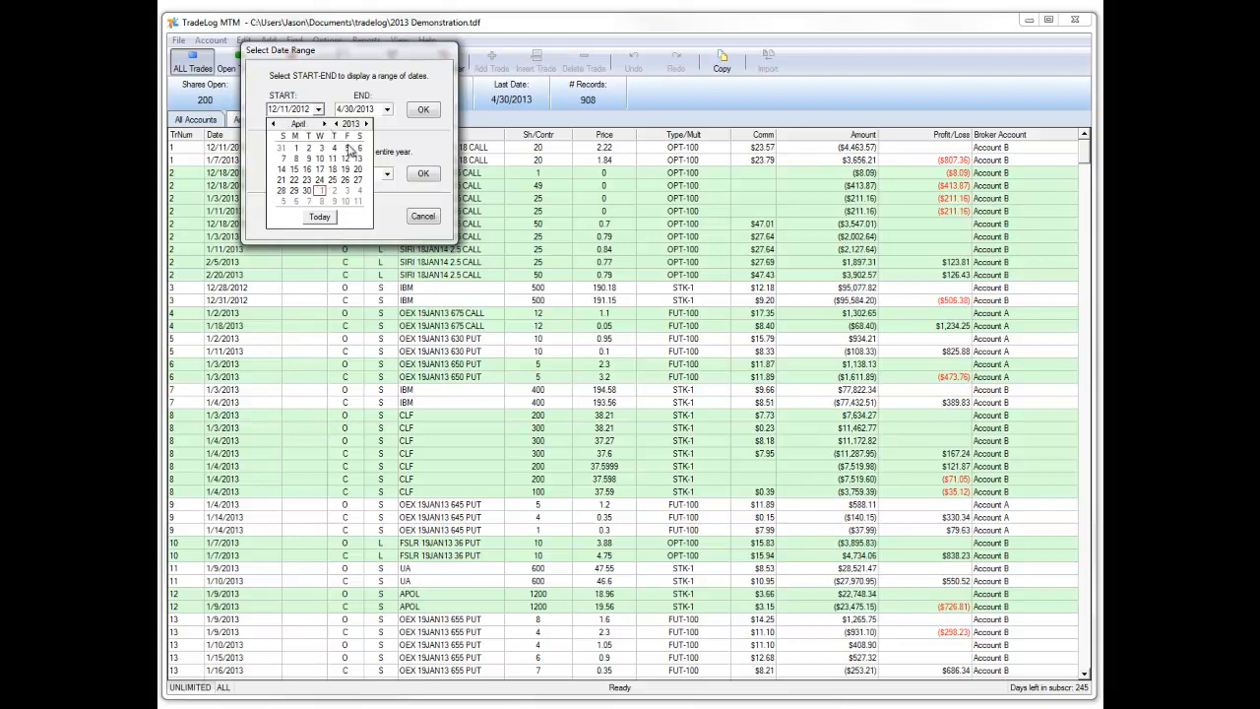
{"action": "left_click", "coordinate": [296, 147]}
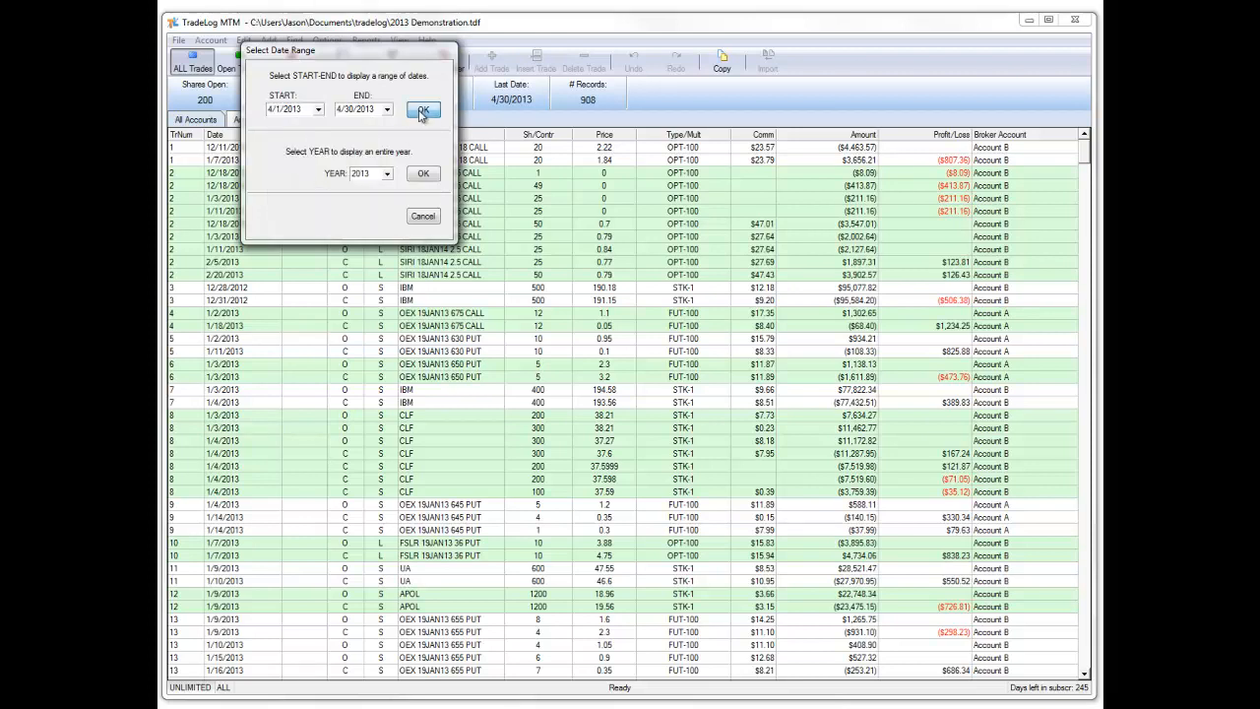
{"action": "left_click", "coordinate": [423, 112]}
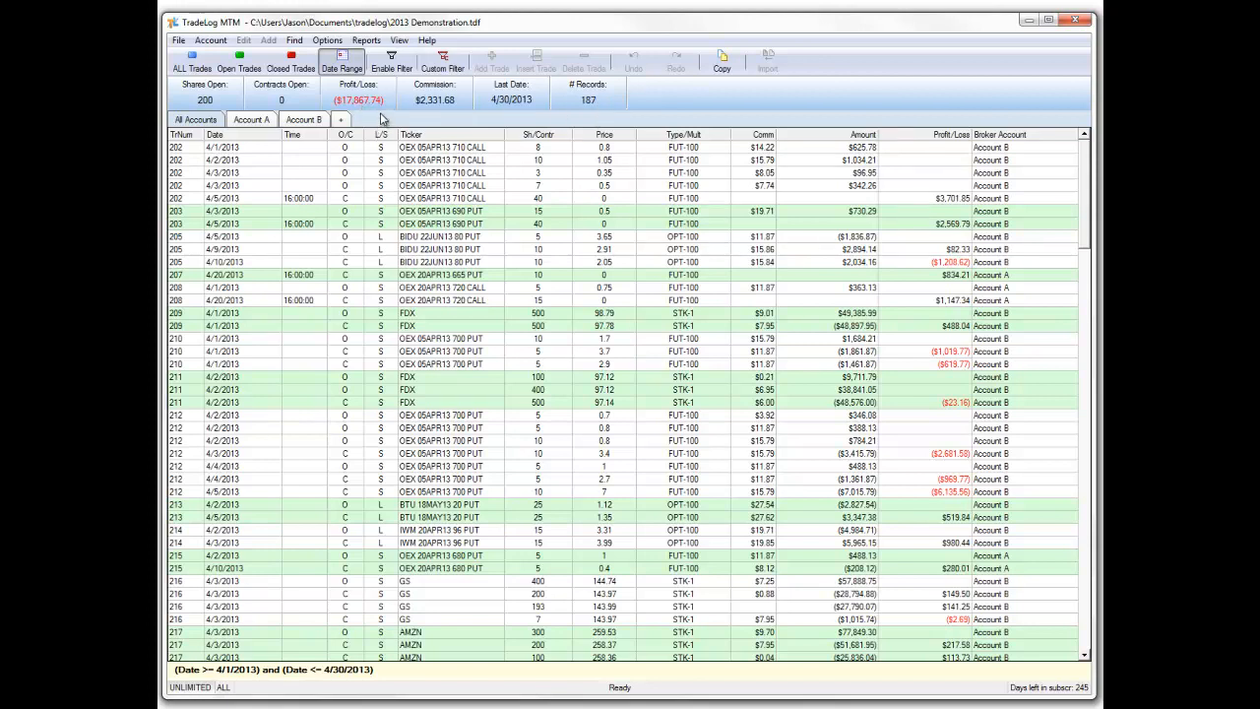
{"action": "left_click", "coordinate": [192, 64]}
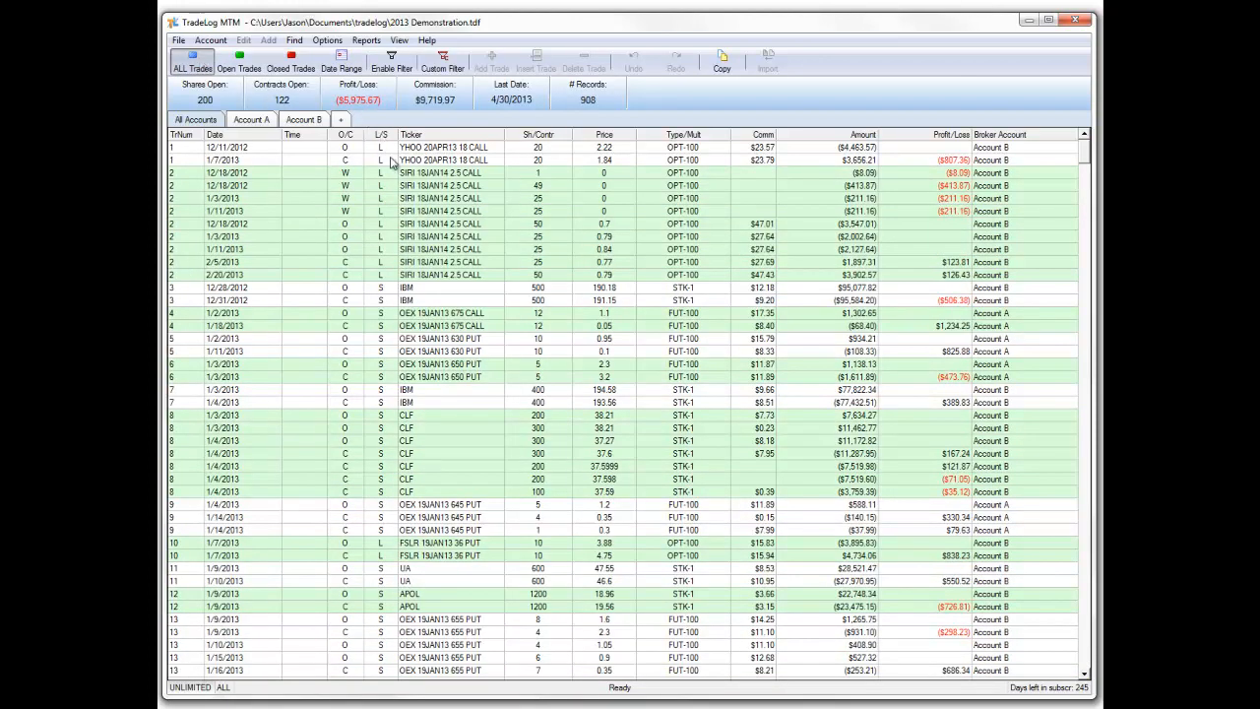
Step: Enable the column filters on the trades grid and look through the Ticker column's filter values
{"action": "left_click", "coordinate": [391, 61]}
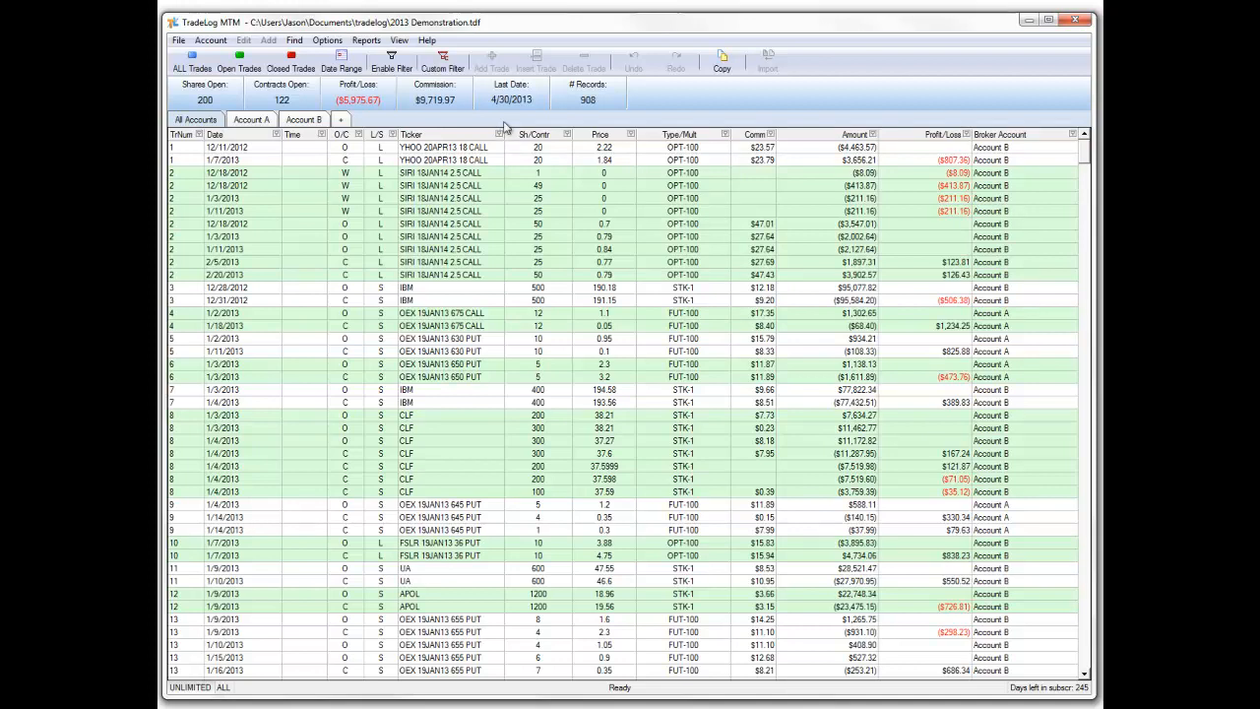
{"action": "left_click", "coordinate": [498, 134]}
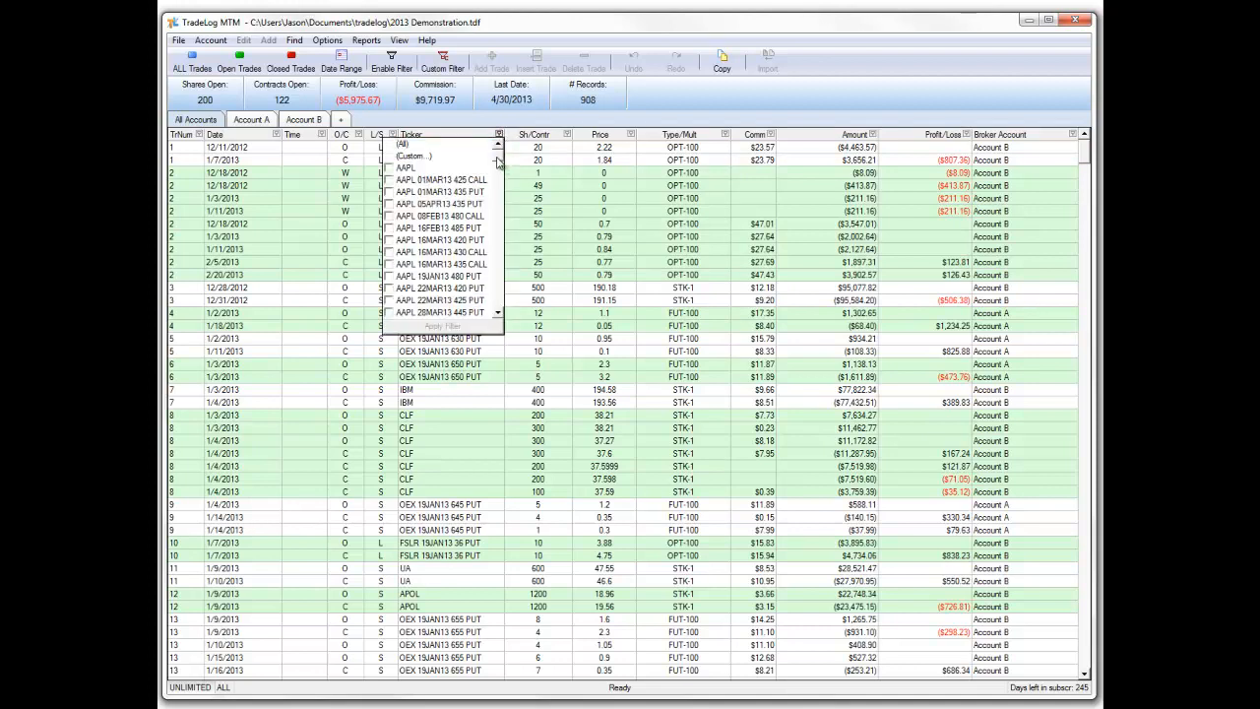
{"action": "scroll", "coordinate": [498, 163], "scroll_direction": "down", "scroll_amount": 4}
{"action": "left_click", "coordinate": [498, 134]}
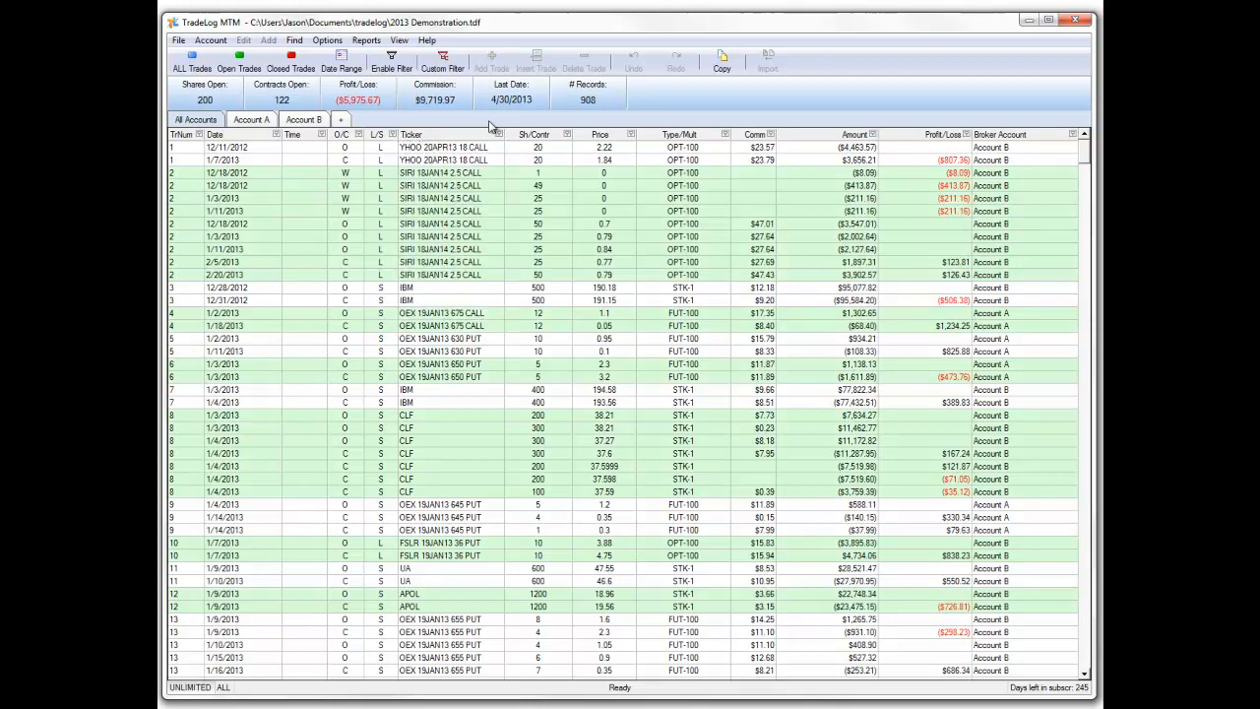
Step: Filter the trades by O/C value O and ticker AAPL, and display all trades again after reviewing them
{"action": "left_click", "coordinate": [359, 135]}
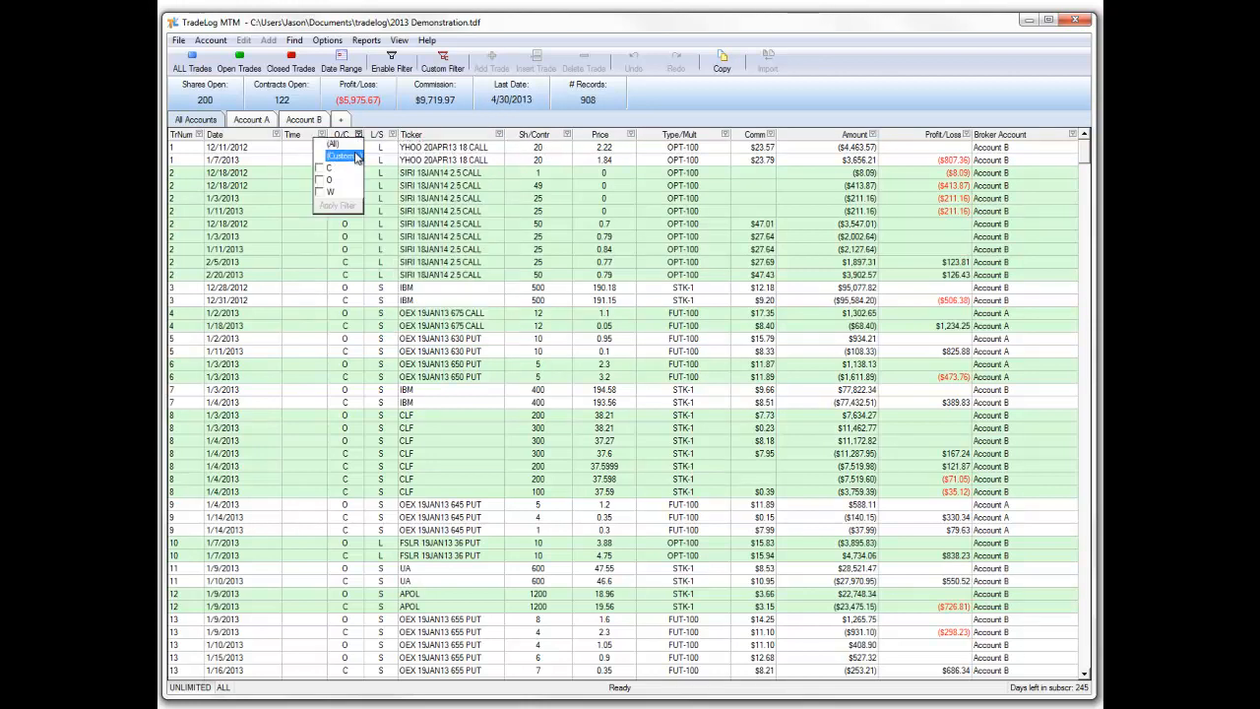
{"action": "left_click", "coordinate": [348, 180]}
{"action": "left_click", "coordinate": [347, 204]}
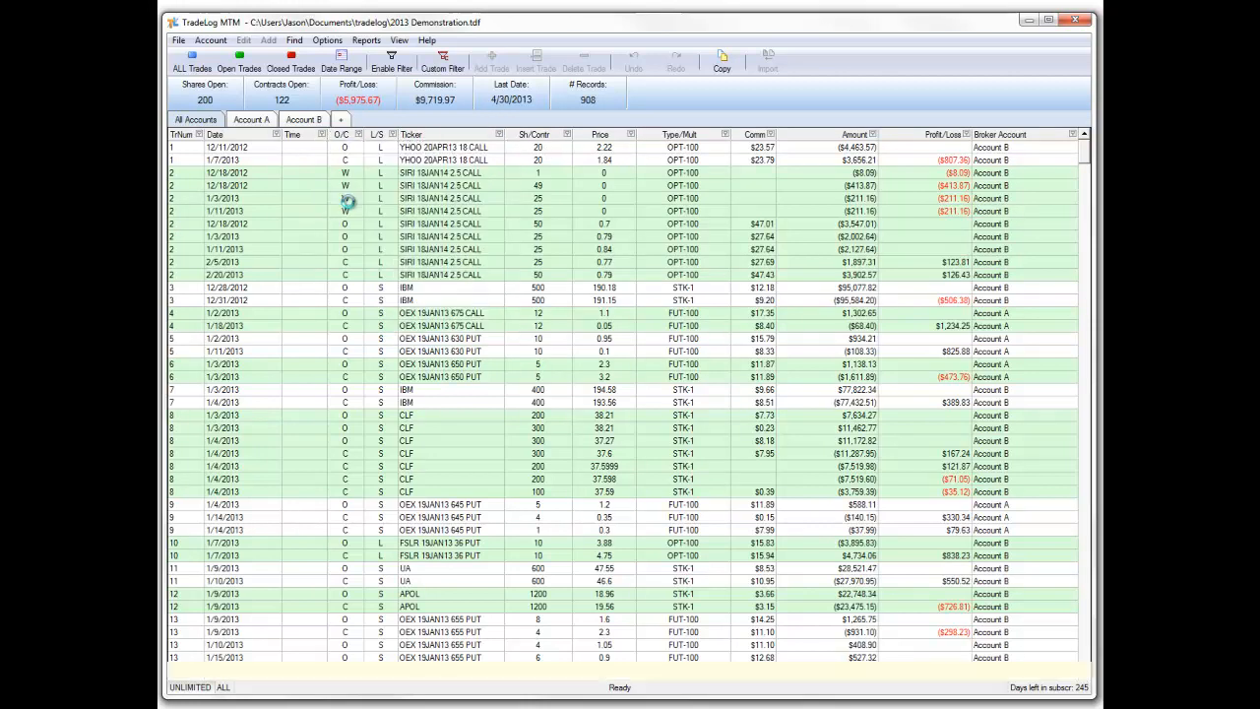
{"action": "left_click", "coordinate": [499, 133]}
{"action": "left_click", "coordinate": [458, 169]}
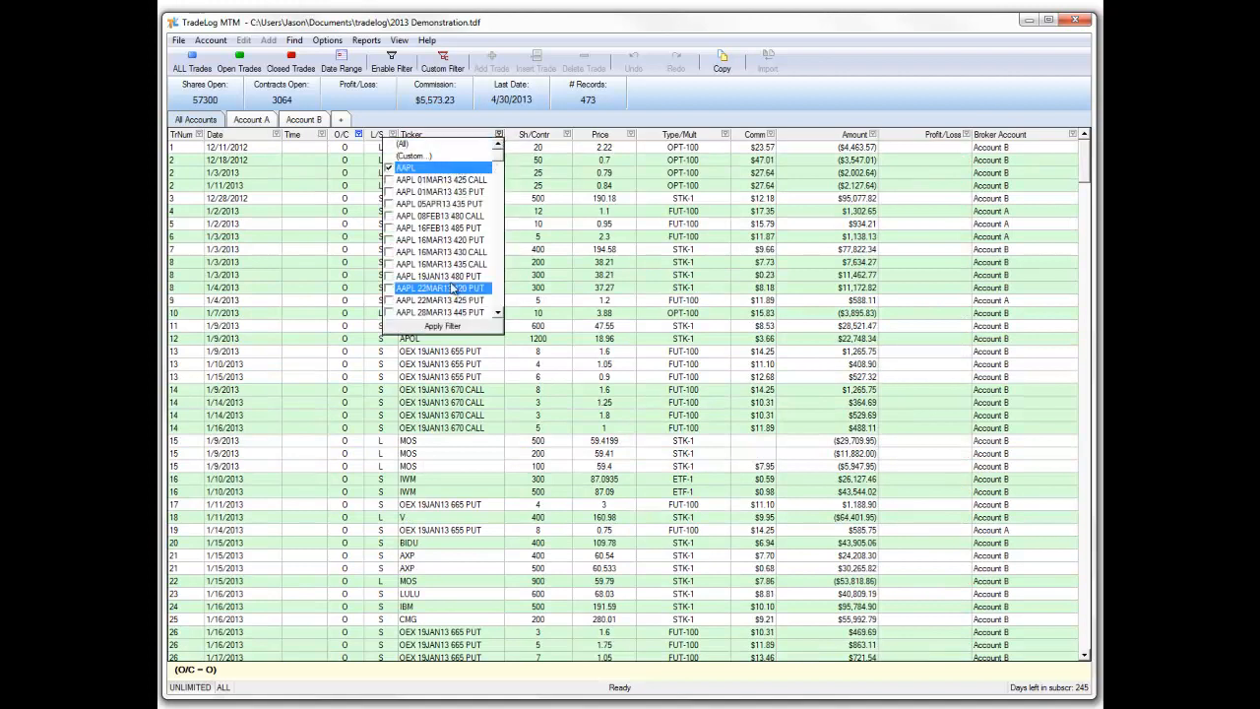
{"action": "left_click", "coordinate": [443, 326]}
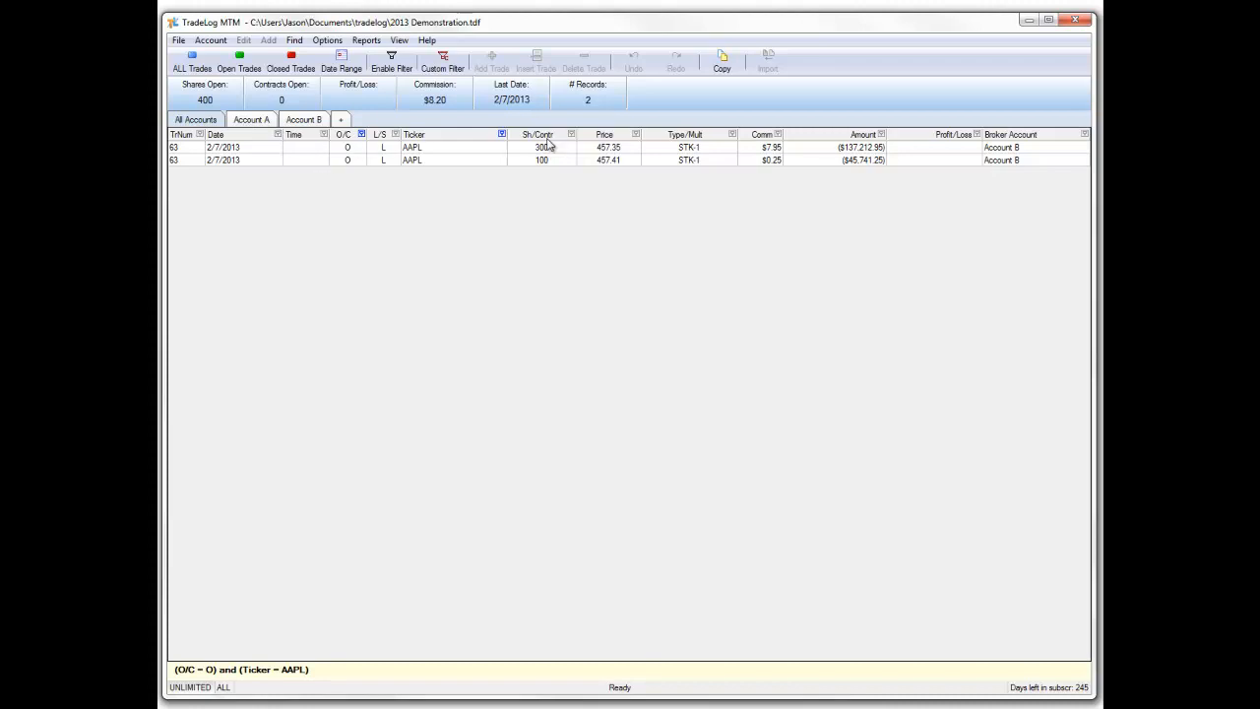
{"action": "left_click", "coordinate": [183, 63]}
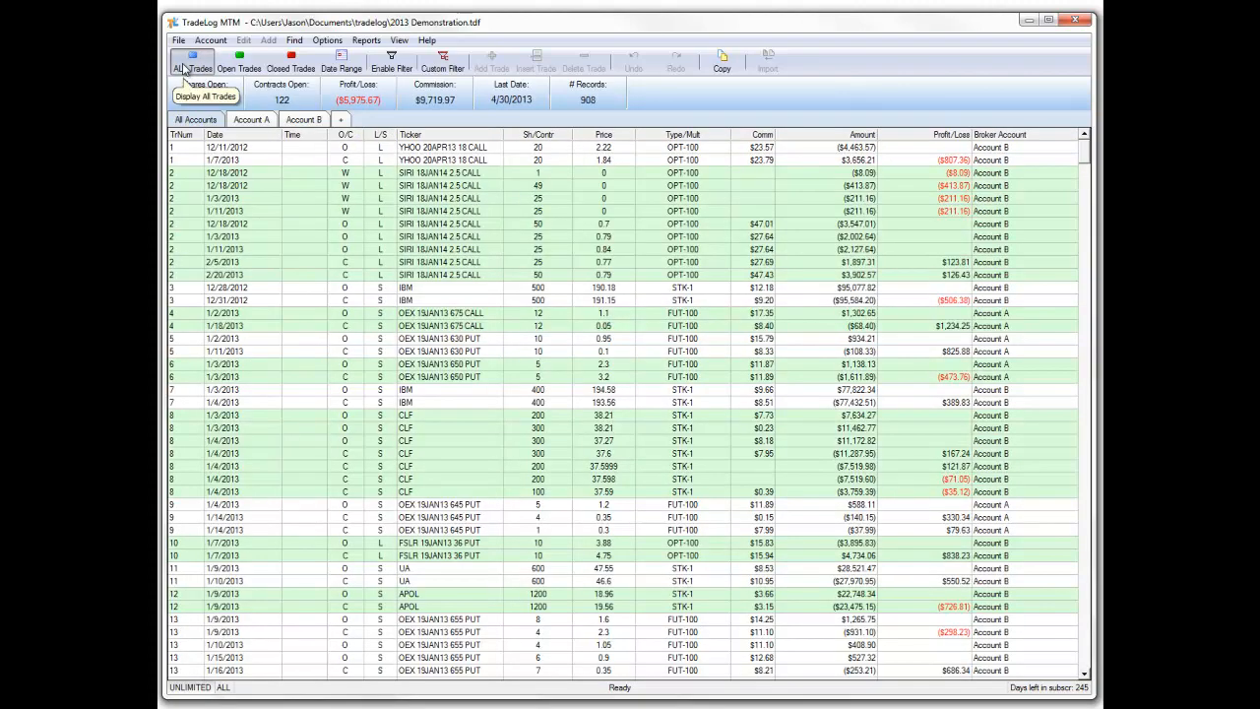
Step: Open the custom filter builder, add an empty condition, and view the options available for its row
{"action": "left_click", "coordinate": [442, 61]}
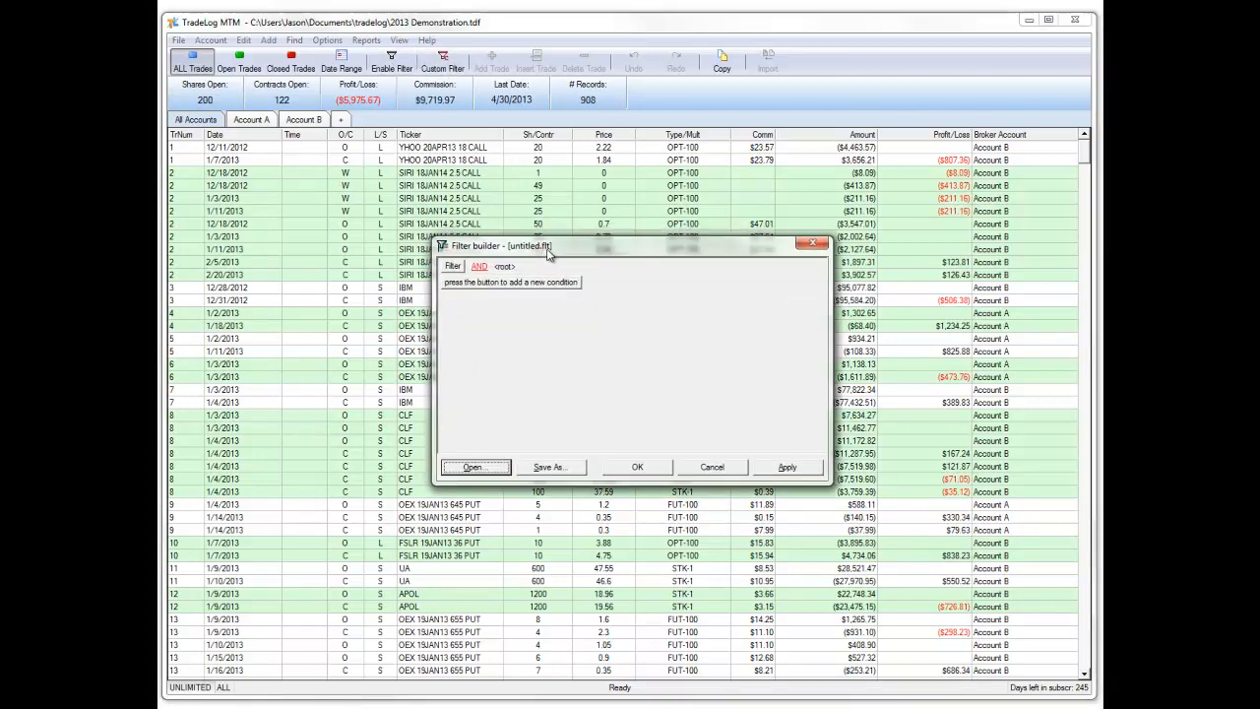
{"action": "left_click_drag", "start_coordinate": [546, 243], "coordinate": [509, 222]}
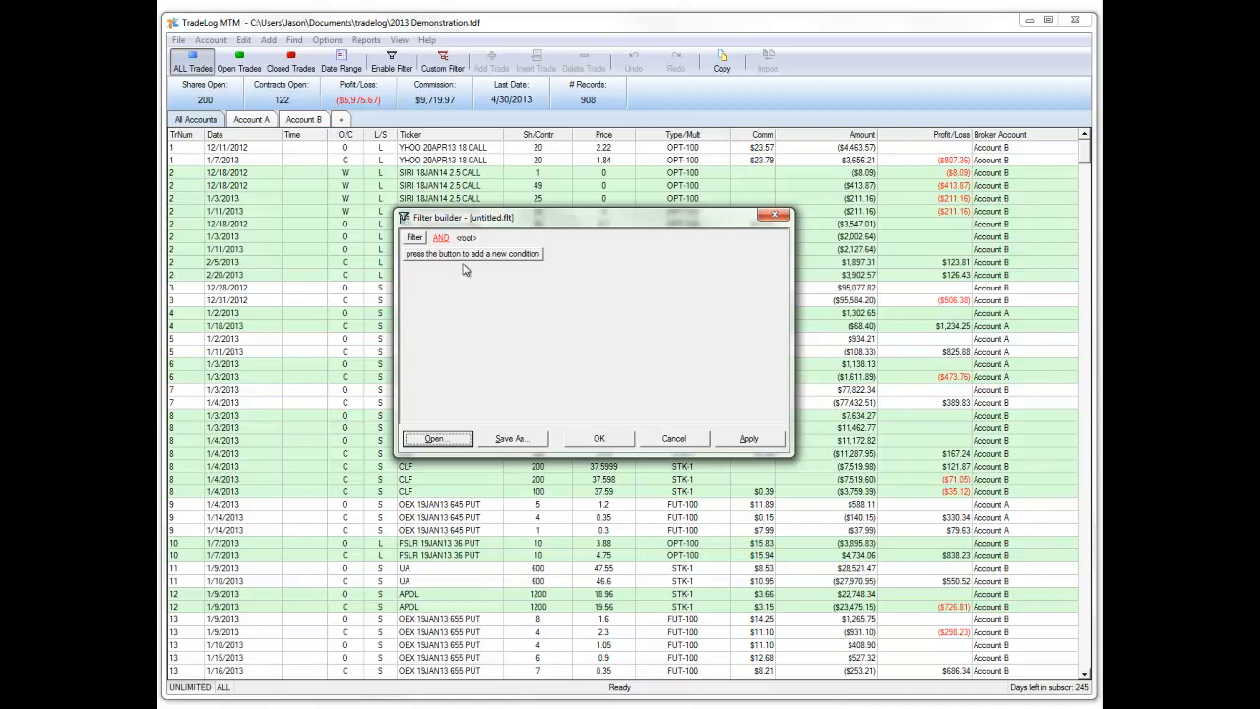
{"action": "left_click", "coordinate": [429, 256]}
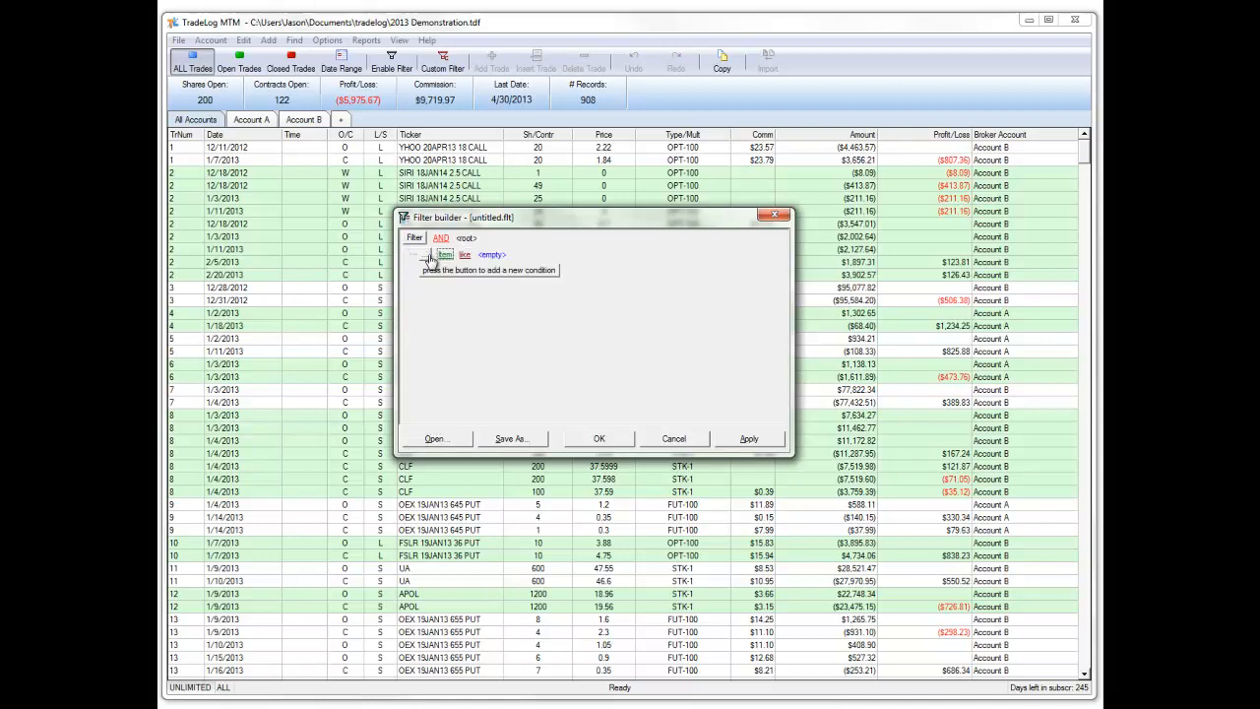
{"action": "left_click", "coordinate": [426, 260]}
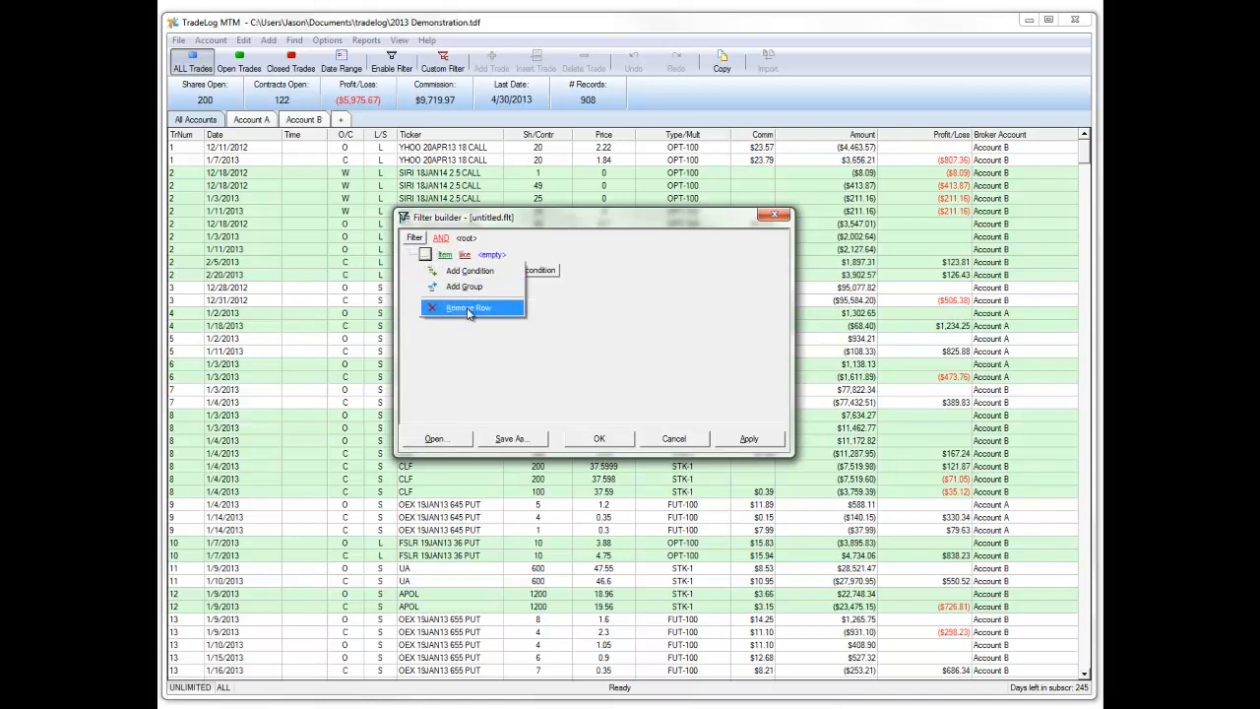
{"action": "left_click", "coordinate": [504, 379]}
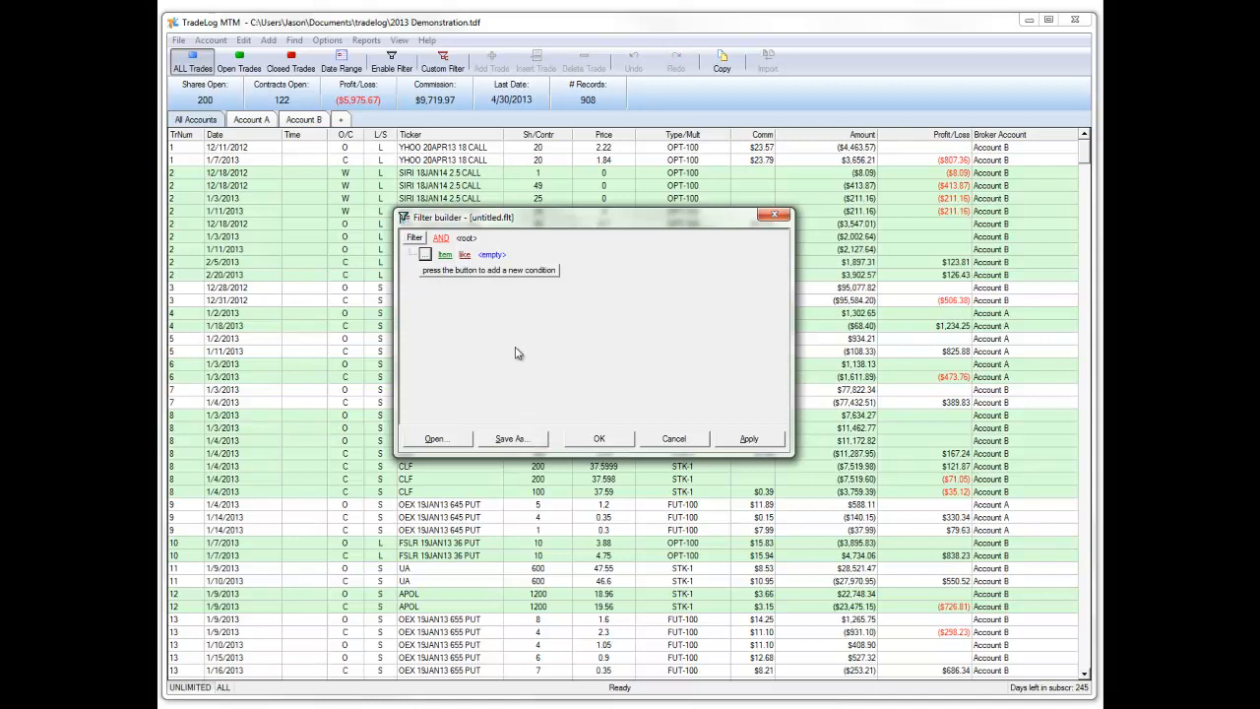
Step: View the filter builder's options for saving and opening filter files, and cancel the custom filter without applying it
{"action": "left_click", "coordinate": [507, 444]}
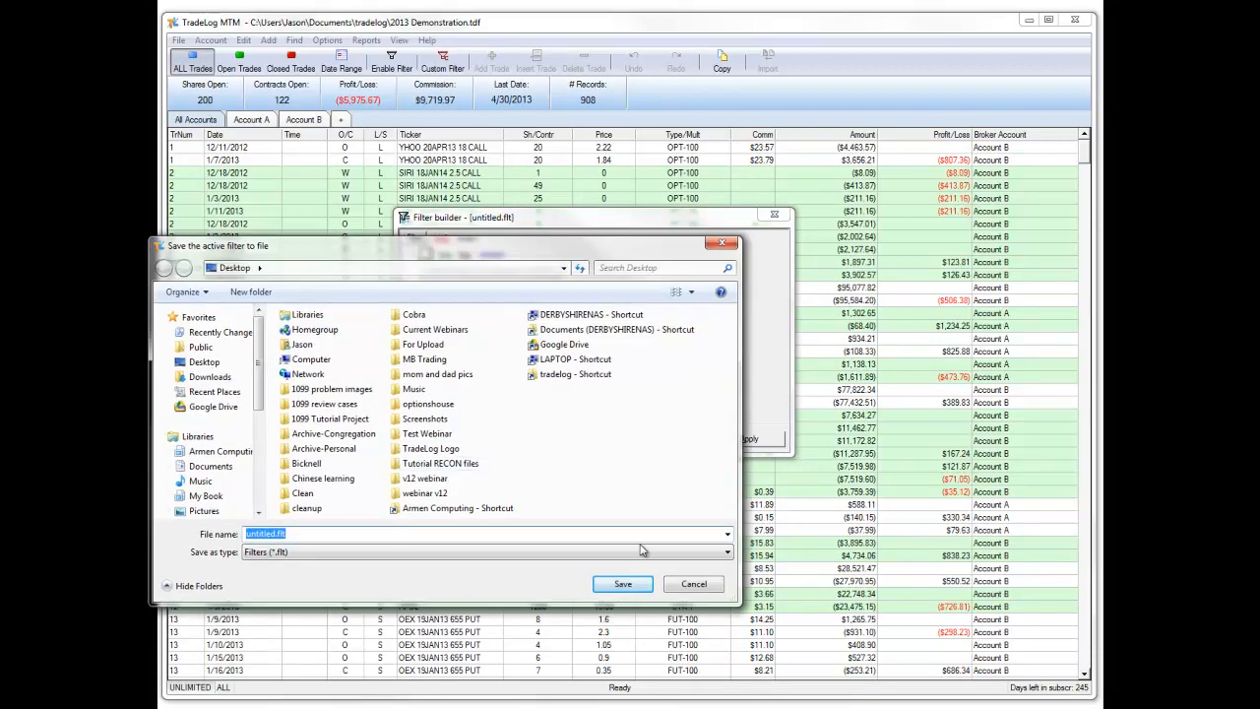
{"action": "left_click", "coordinate": [693, 584]}
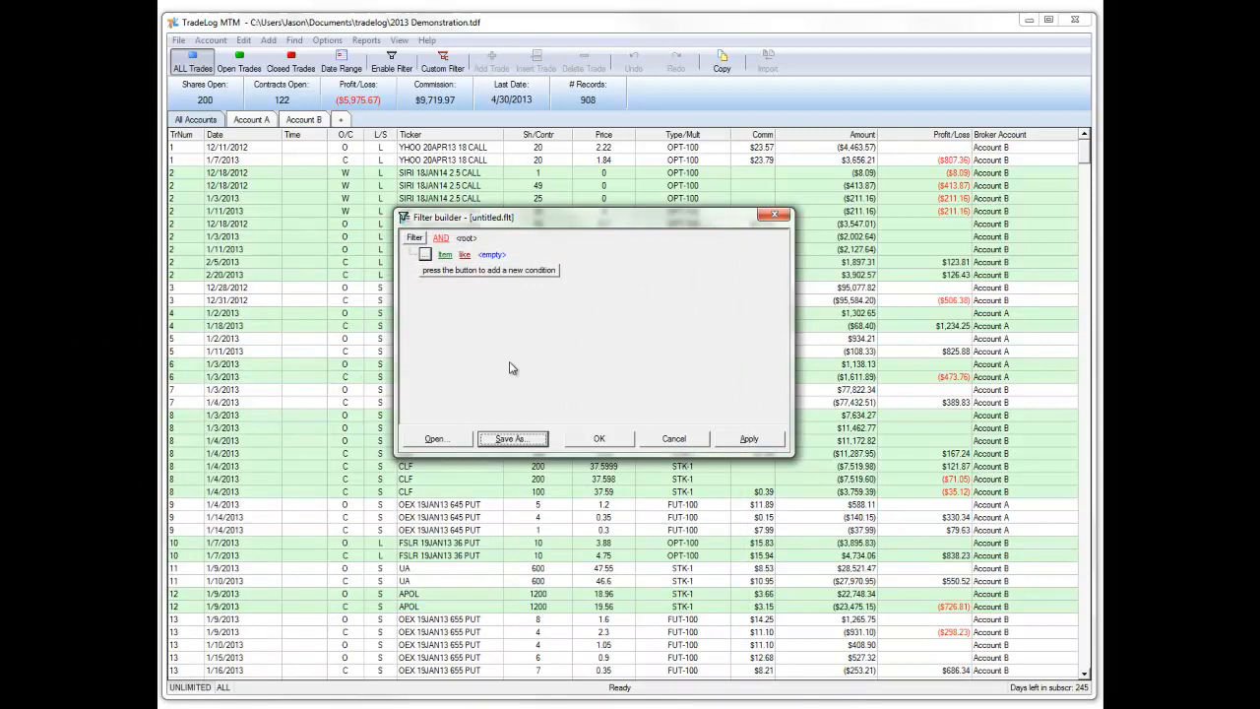
{"action": "left_click", "coordinate": [448, 443]}
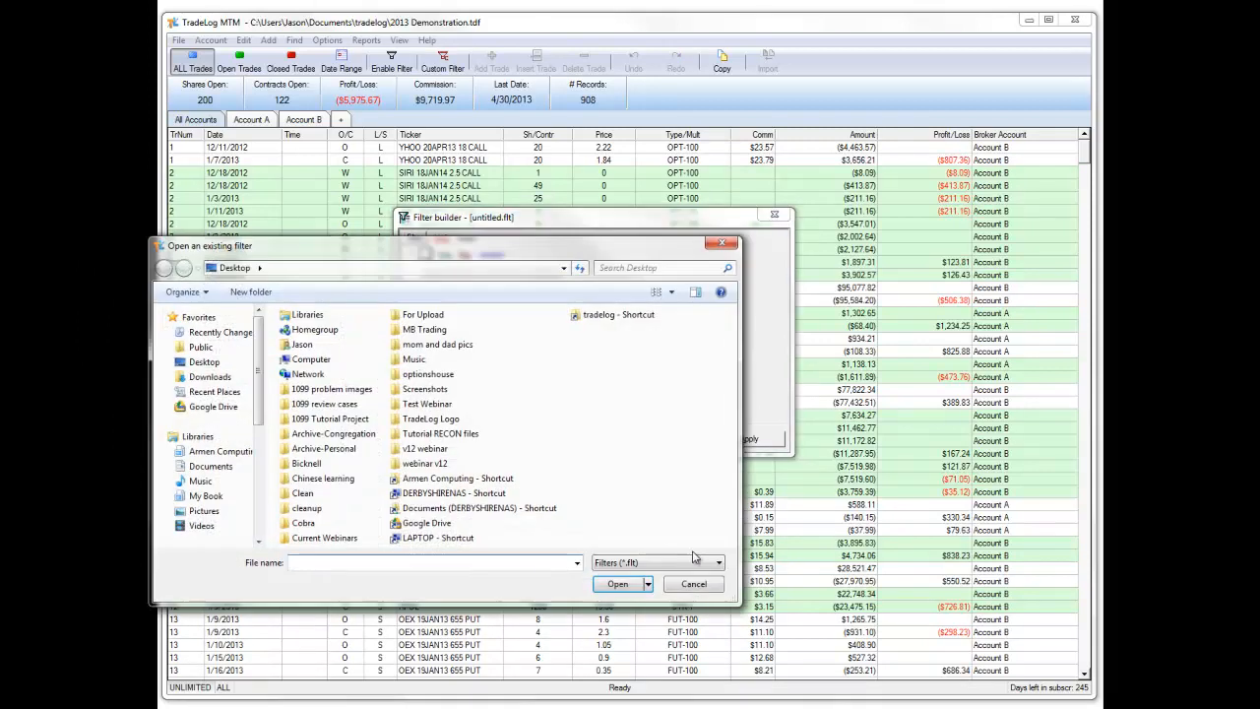
{"action": "left_click", "coordinate": [701, 587]}
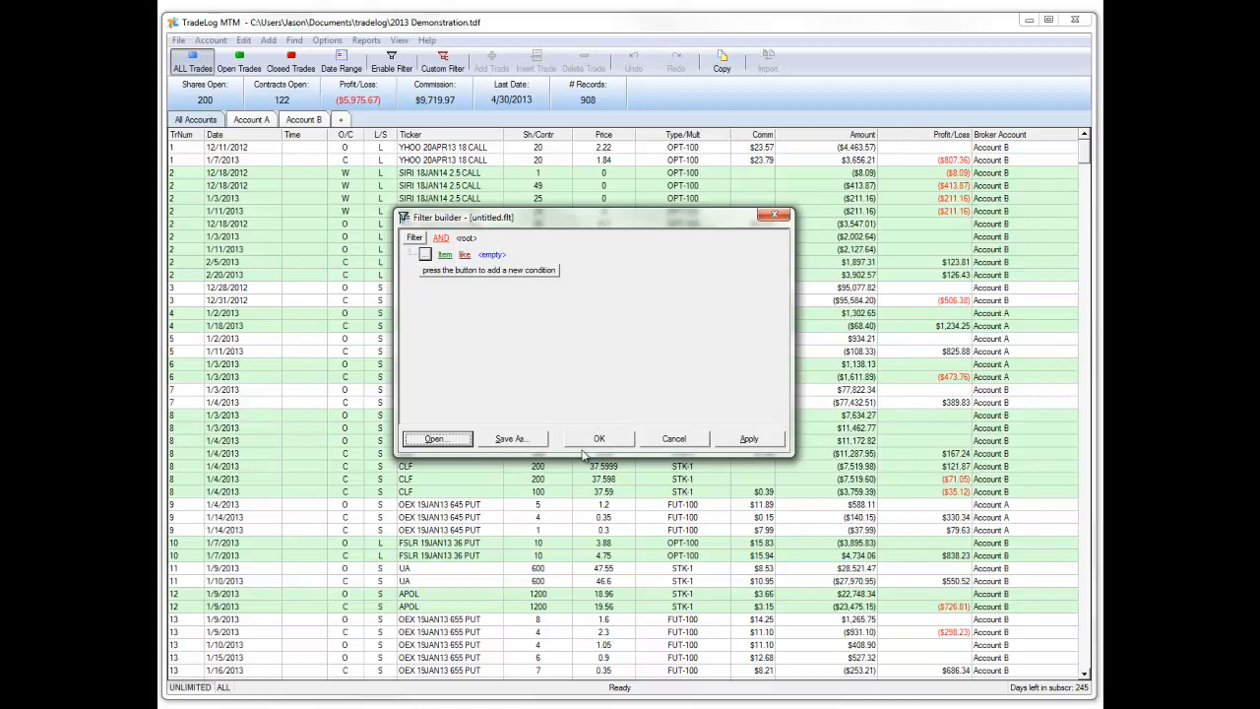
{"action": "left_click", "coordinate": [691, 440]}
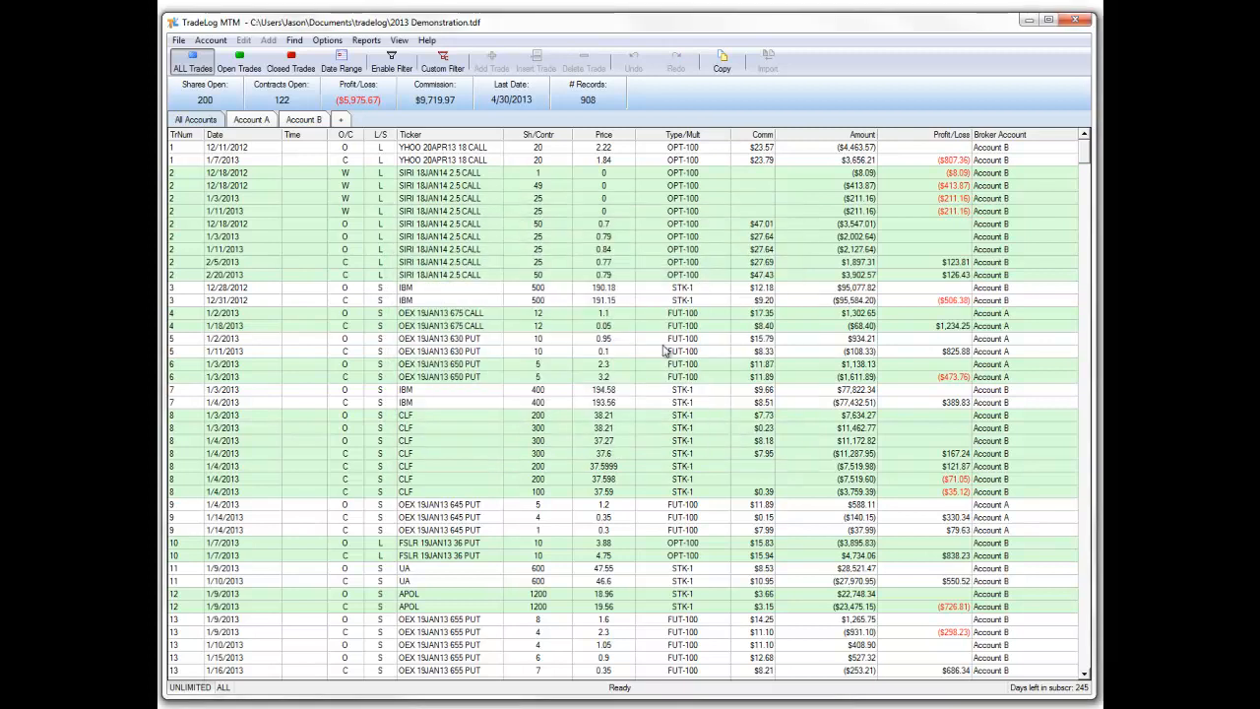
{"action": "left_click", "coordinate": [200, 66]}
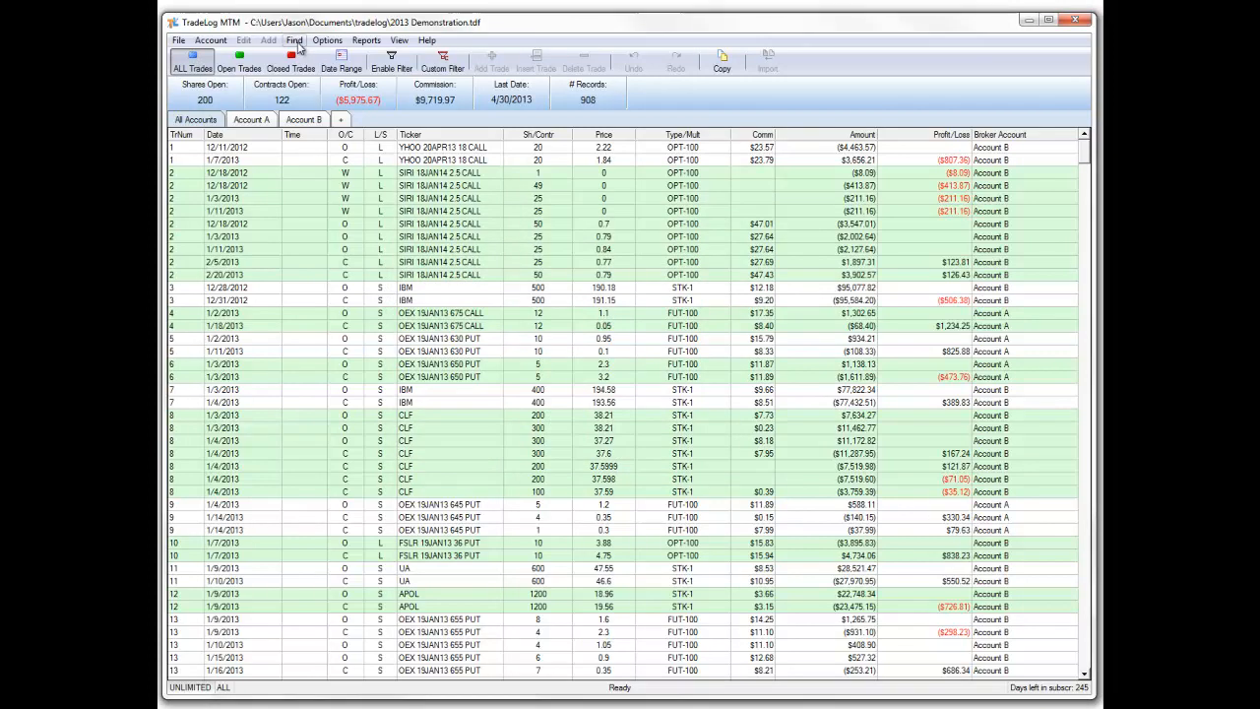
Step: Look over the available Find options and find the trades with the exact ticker AAPL
{"action": "left_click", "coordinate": [296, 41]}
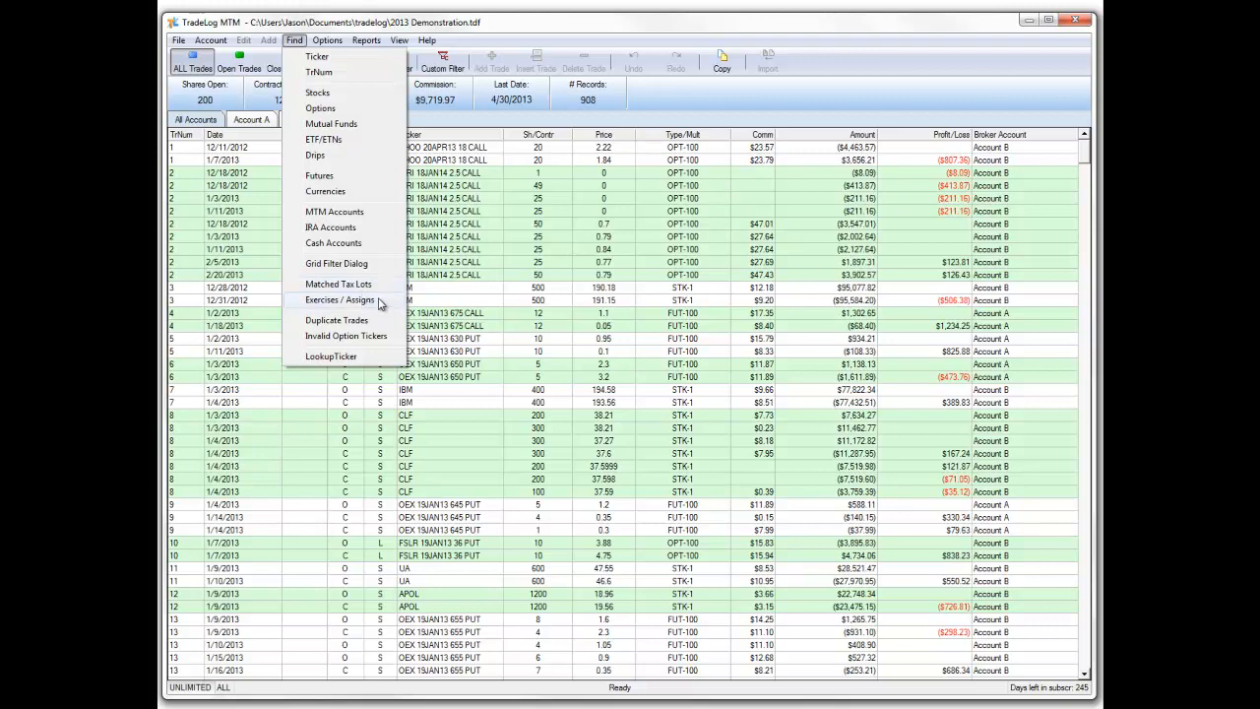
{"action": "left_click", "coordinate": [320, 57]}
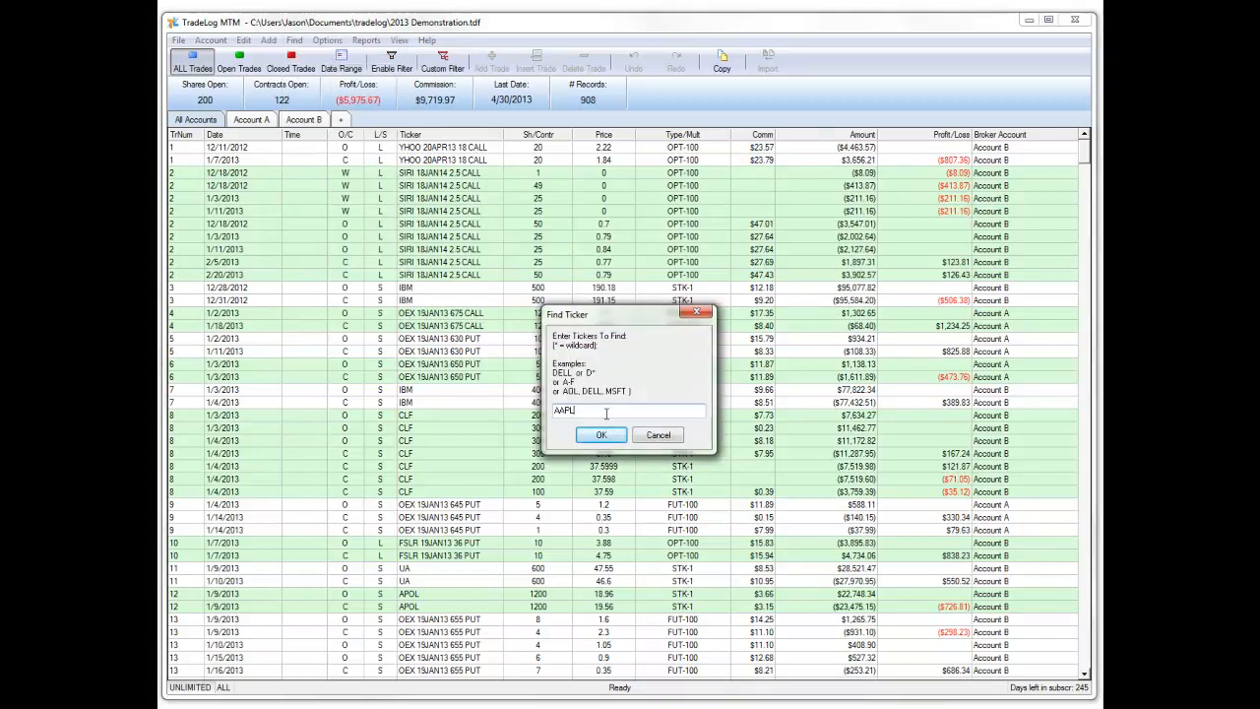
{"action": "key", "text": "Return"}
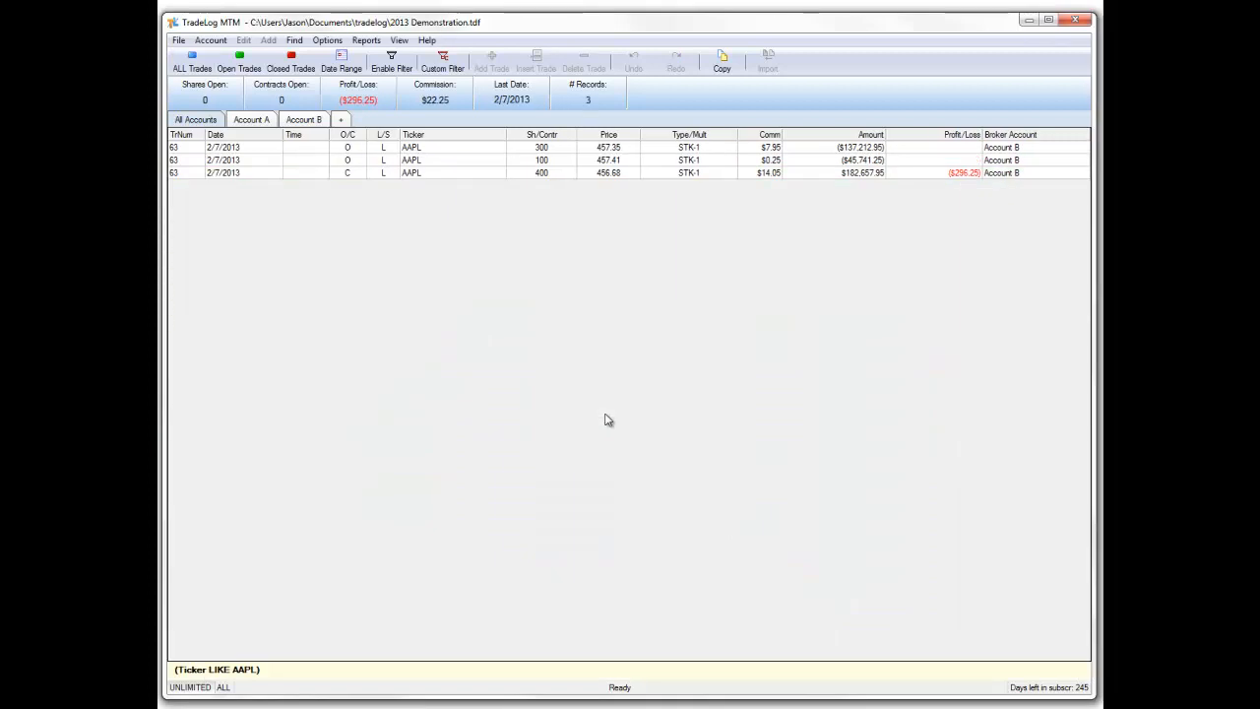
Step: Find all trades whose ticker matches AAPL*, and display all trades again after reviewing them
{"action": "left_click", "coordinate": [293, 40]}
{"action": "left_click", "coordinate": [319, 58]}
{"action": "type", "text": "AAPL*"}
{"action": "left_click", "coordinate": [594, 412]}
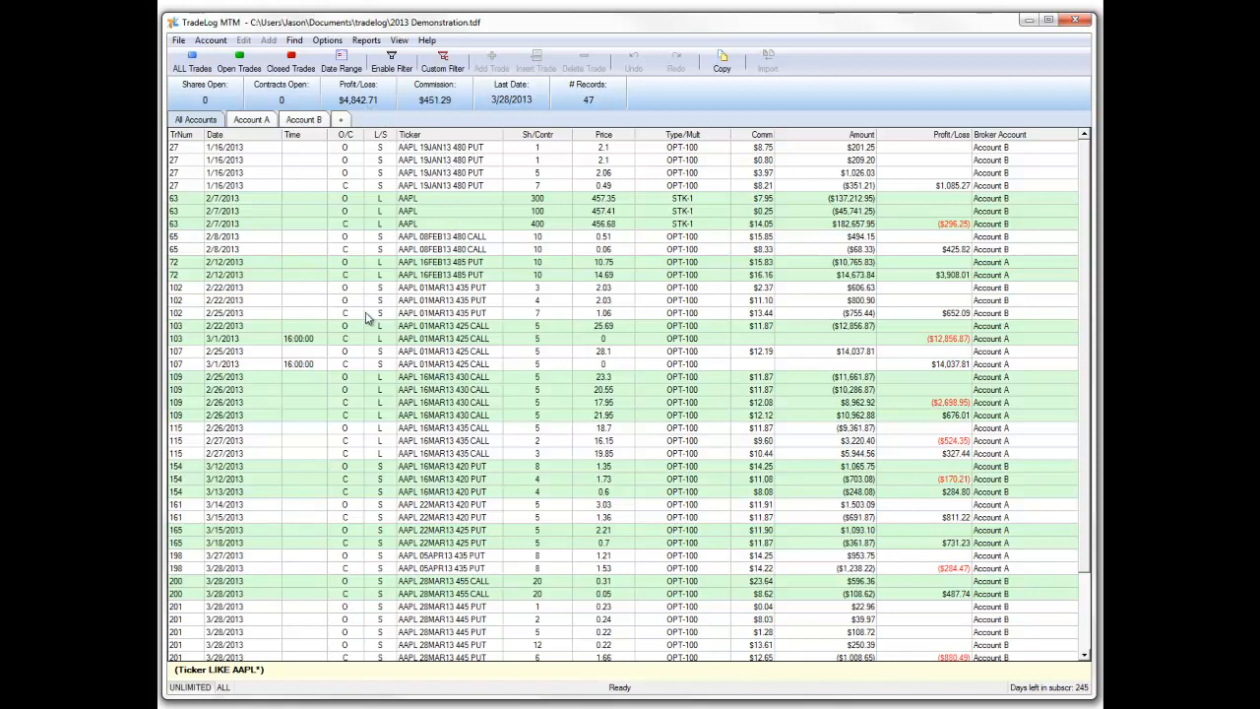
{"action": "left_click", "coordinate": [193, 61]}
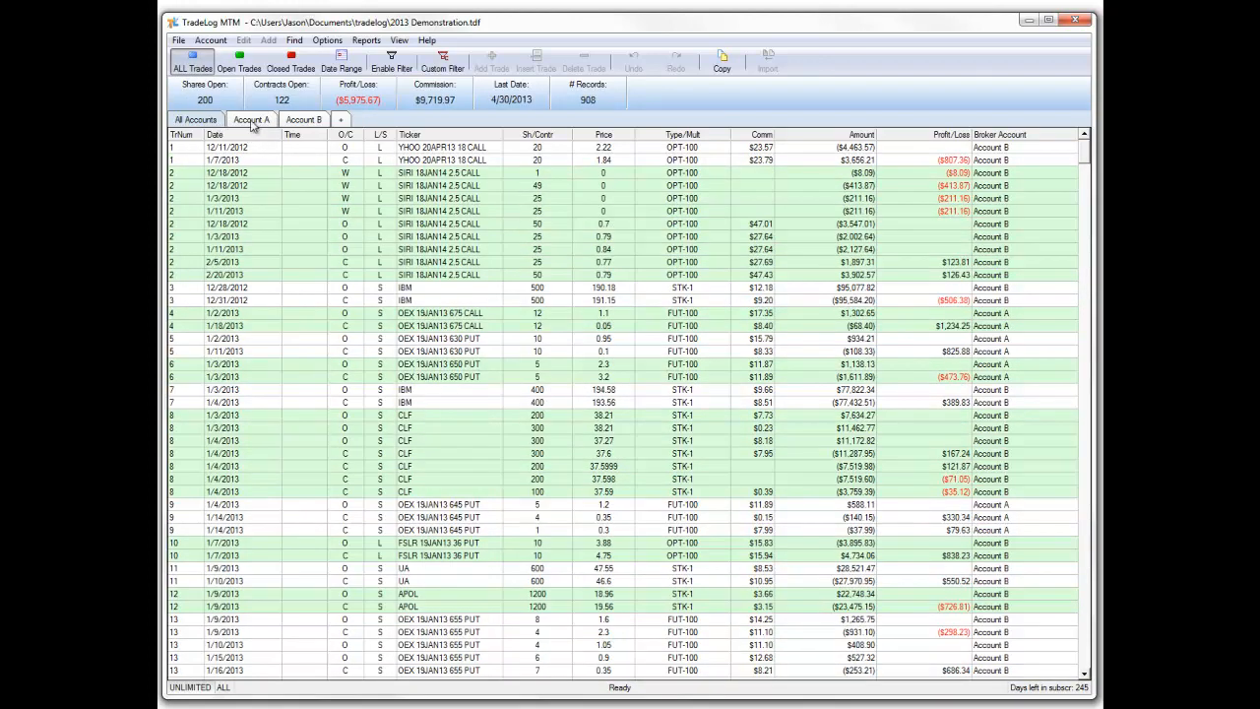
Step: View the trades of Account A and Account B individually, and return to the combined All Accounts view
{"action": "left_click", "coordinate": [259, 125]}
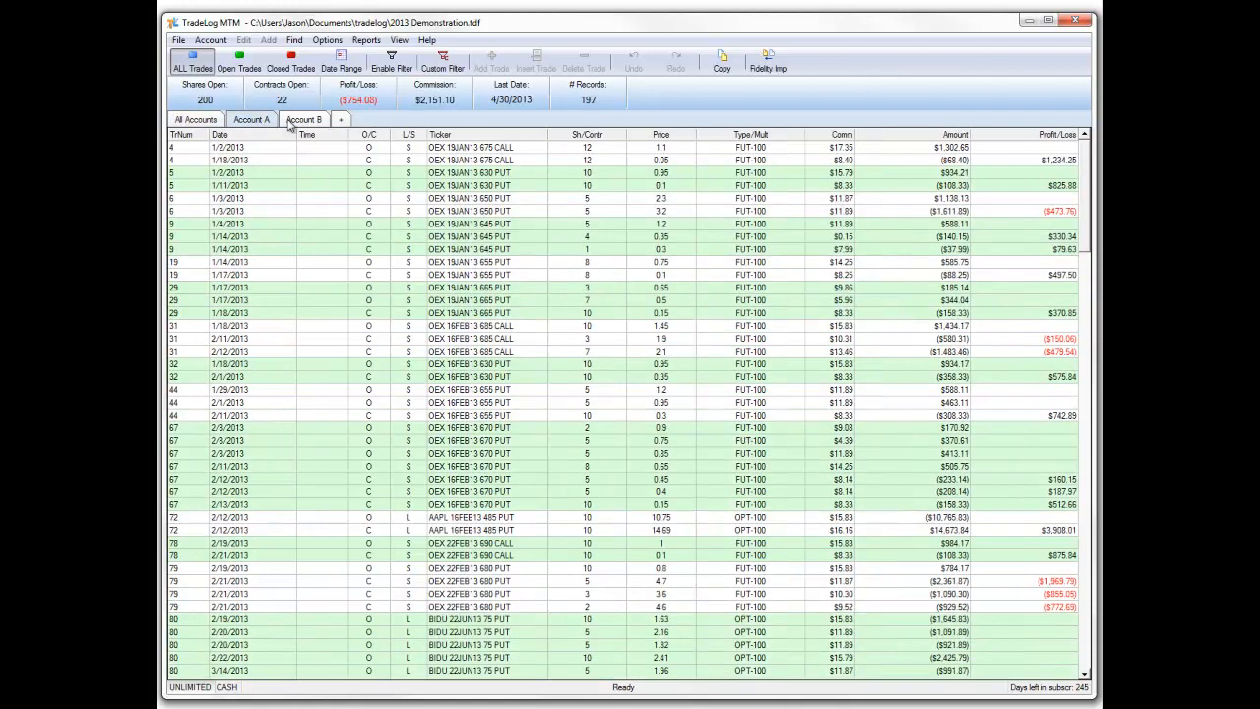
{"action": "left_click", "coordinate": [313, 121]}
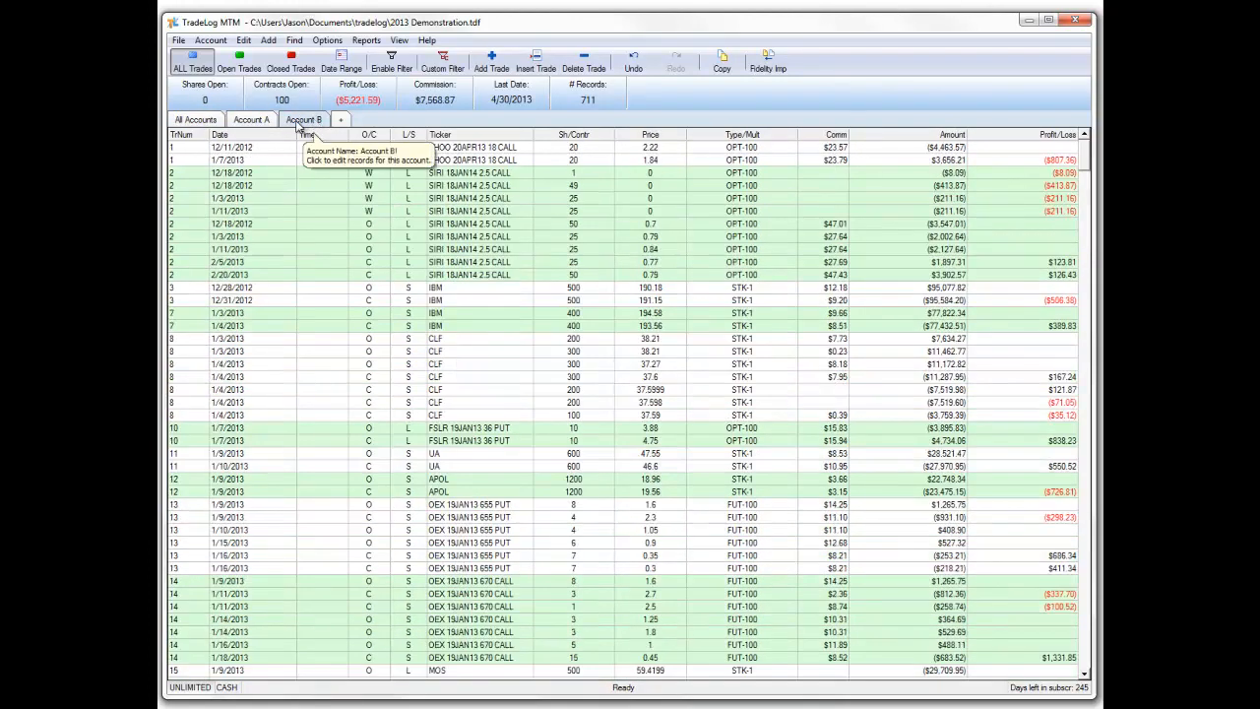
{"action": "left_click", "coordinate": [264, 120]}
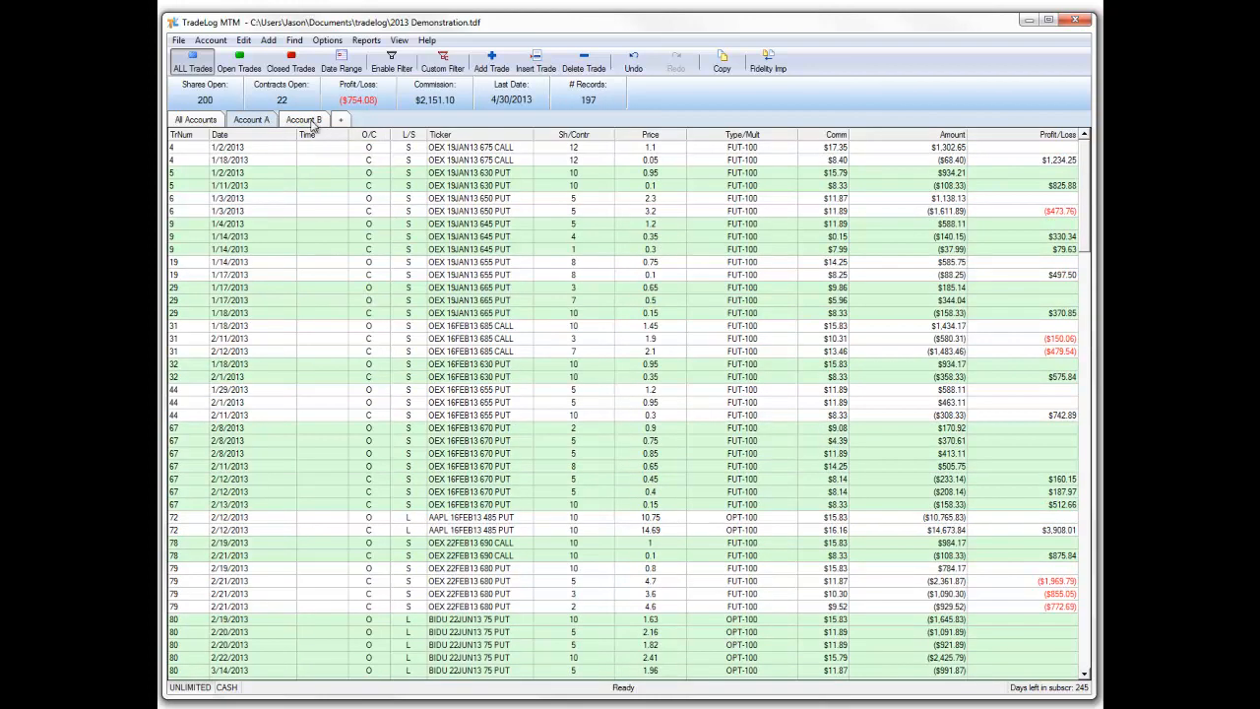
{"action": "left_click", "coordinate": [207, 123]}
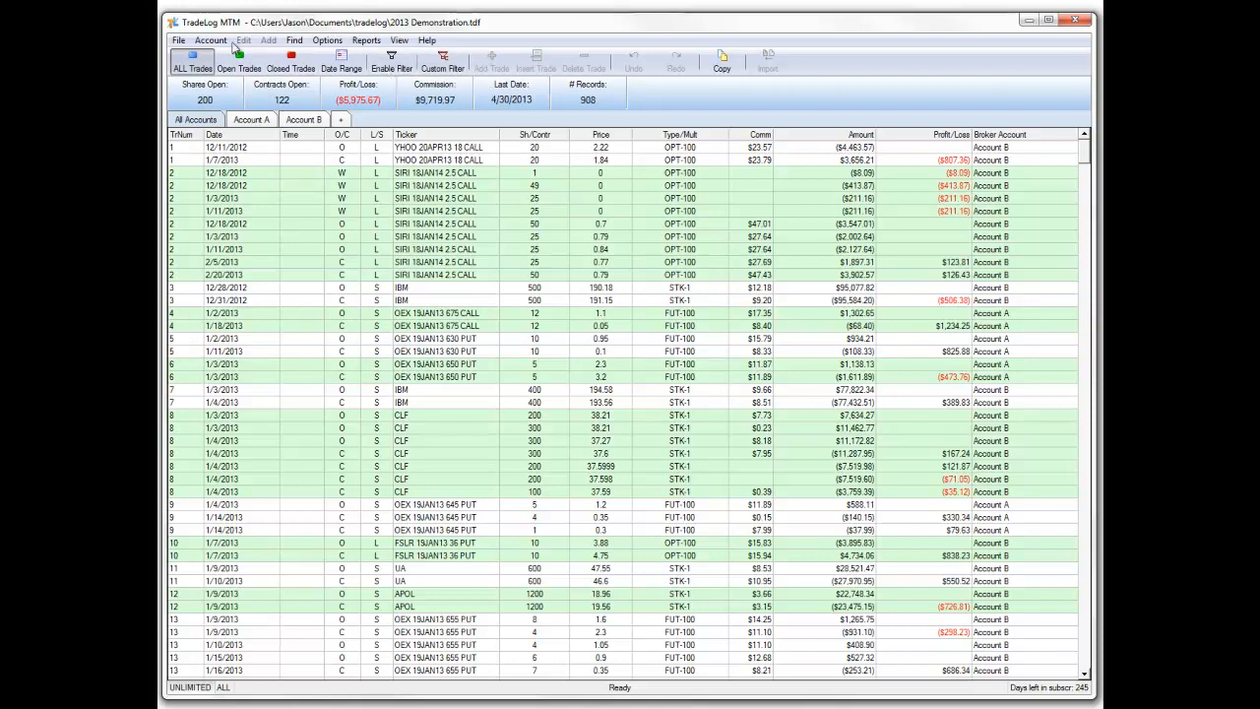
Step: Find all stock trades and run the Performance report on them, closing the report after reviewing its metrics and pie charts
{"action": "left_click", "coordinate": [295, 41]}
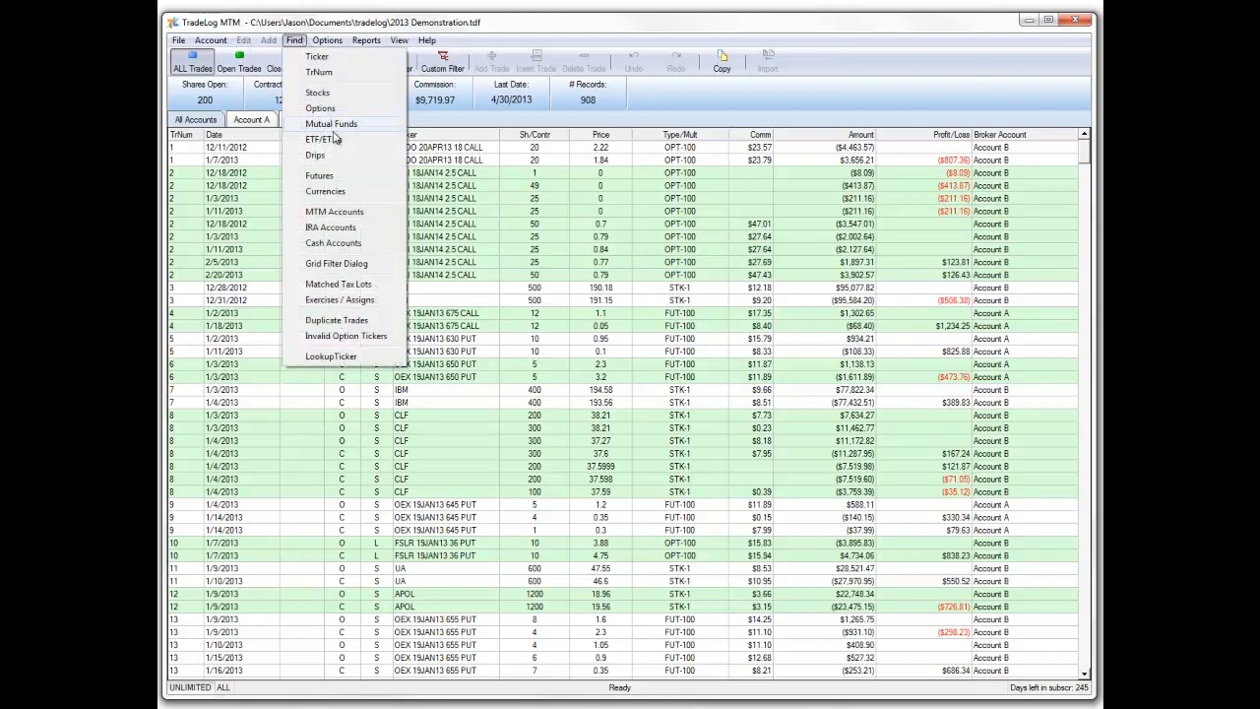
{"action": "left_click", "coordinate": [319, 93]}
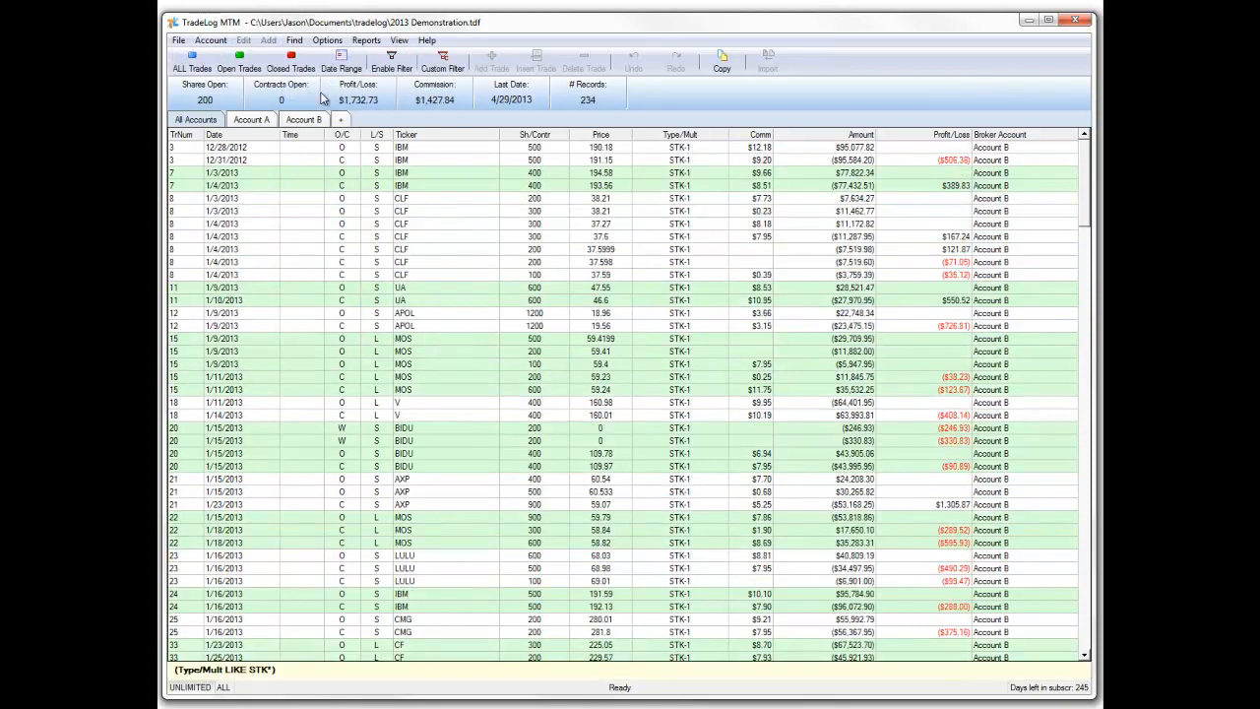
{"action": "left_click", "coordinate": [365, 40]}
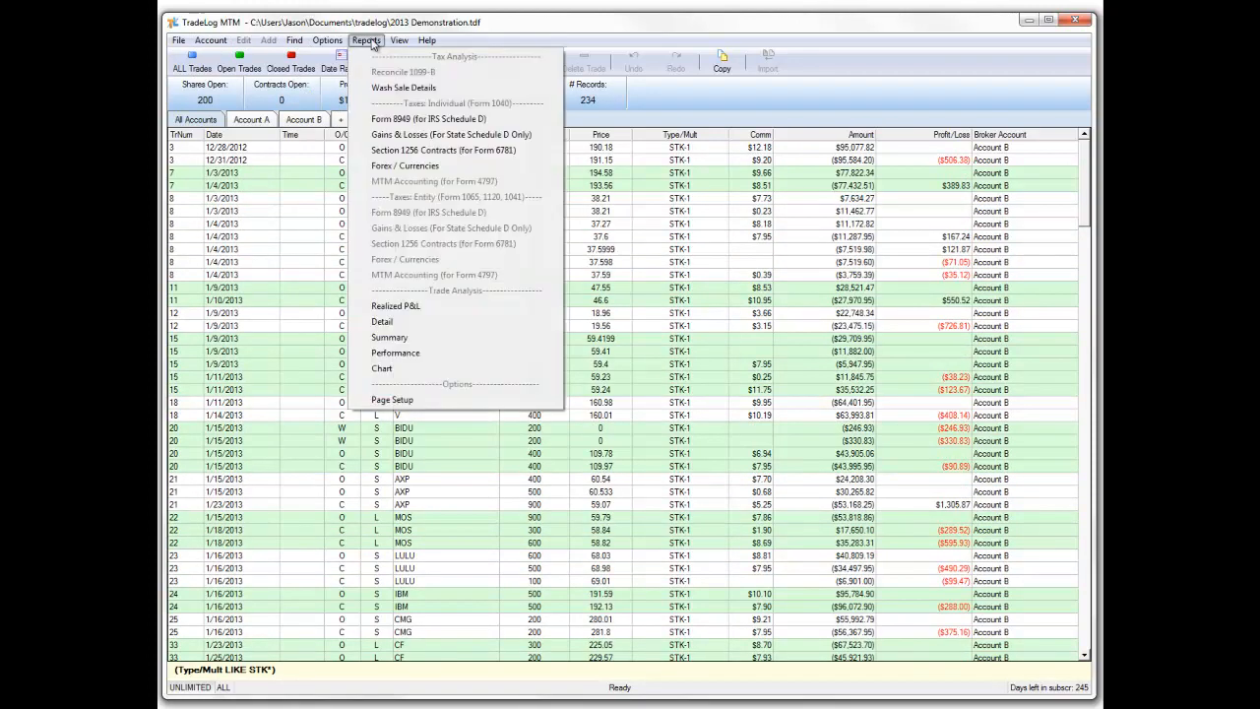
{"action": "left_click", "coordinate": [443, 367]}
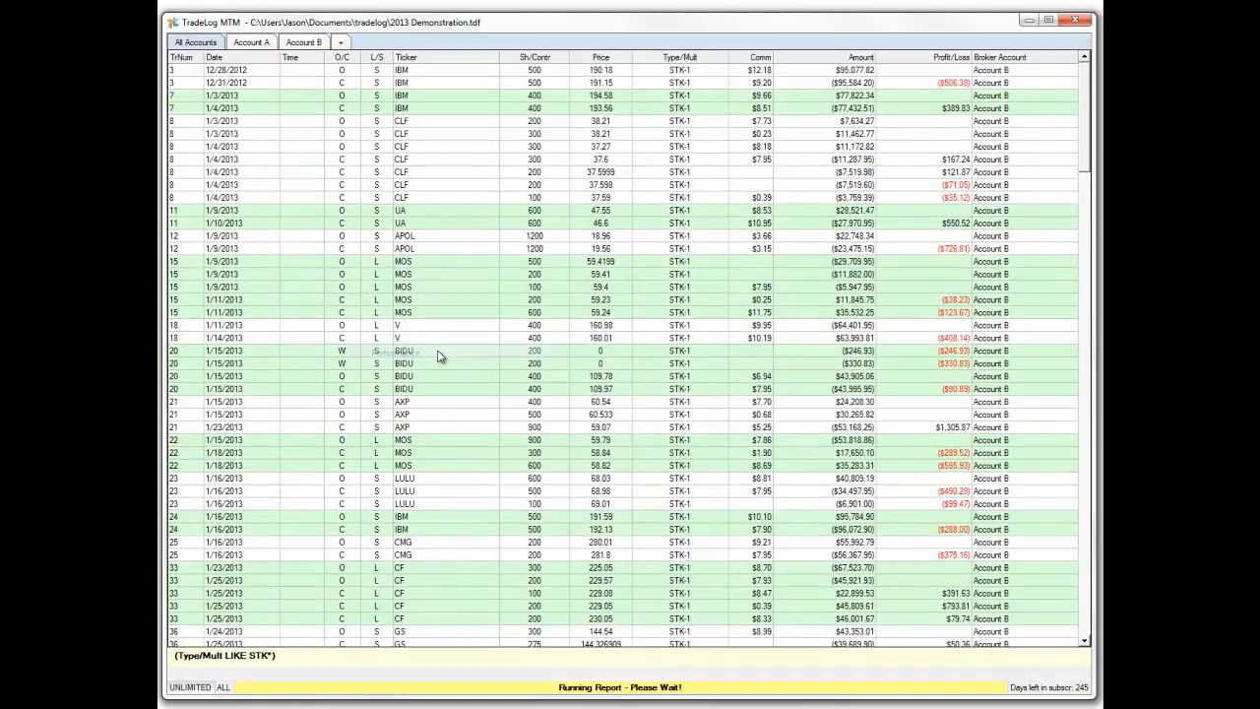
{"action": "scroll", "coordinate": [756, 286], "scroll_direction": "down", "scroll_amount": 2}
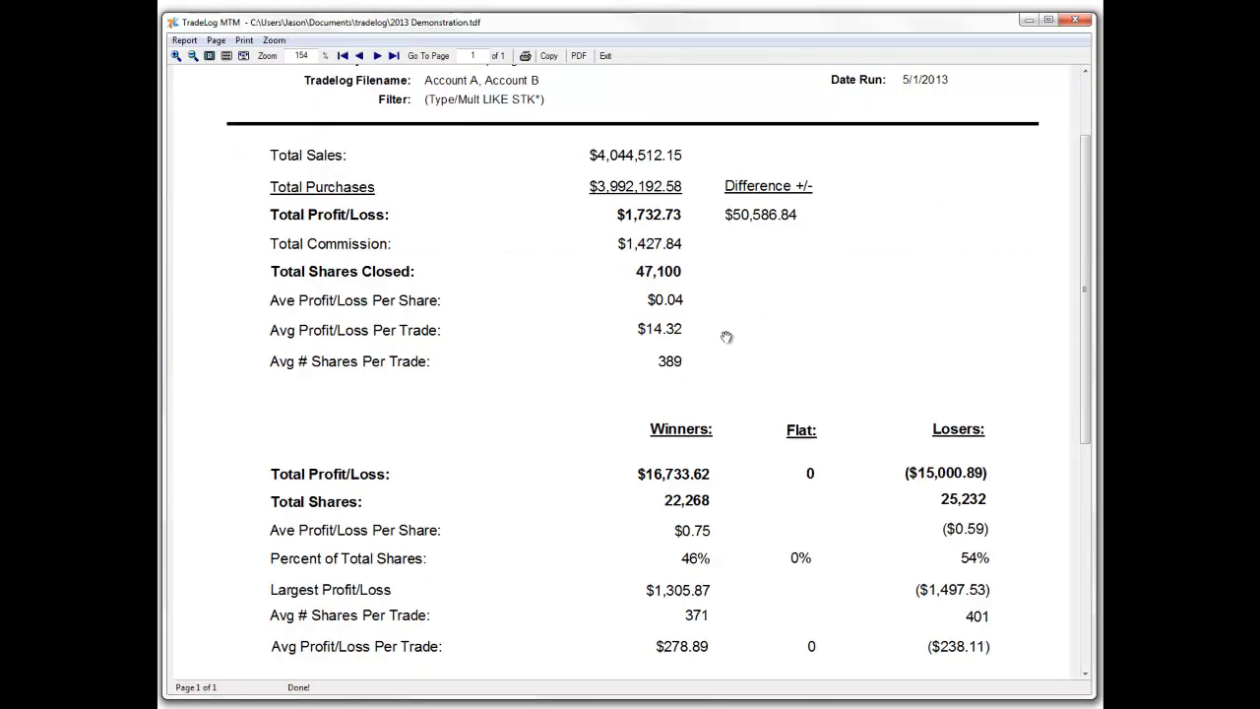
{"action": "scroll", "coordinate": [661, 512], "scroll_direction": "down", "scroll_amount": 8}
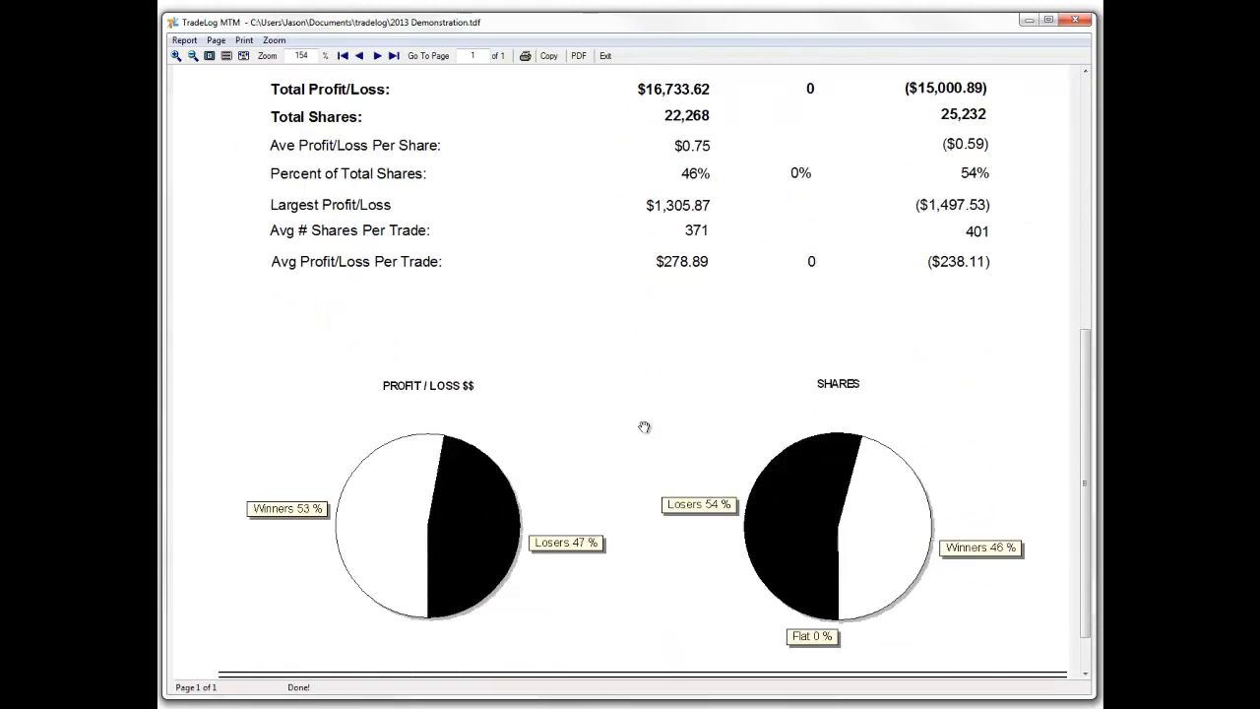
{"action": "left_click", "coordinate": [606, 56]}
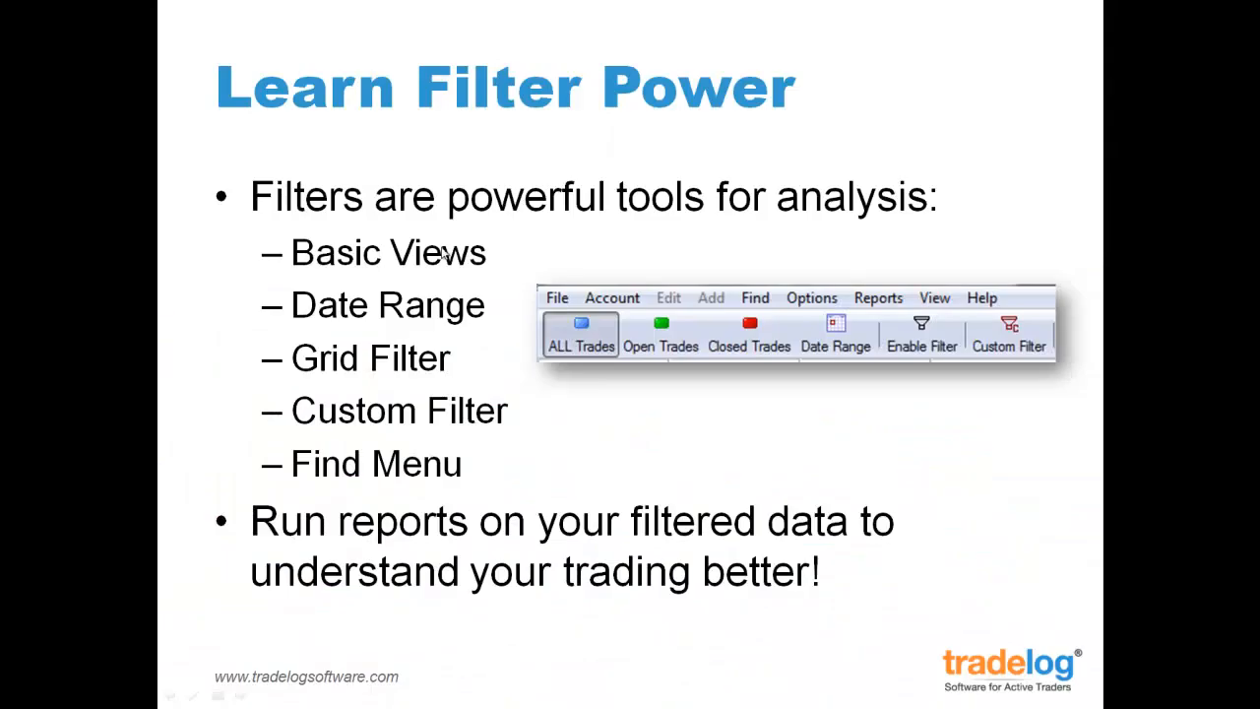
{"action": "left_click", "coordinate": [374, 120]}
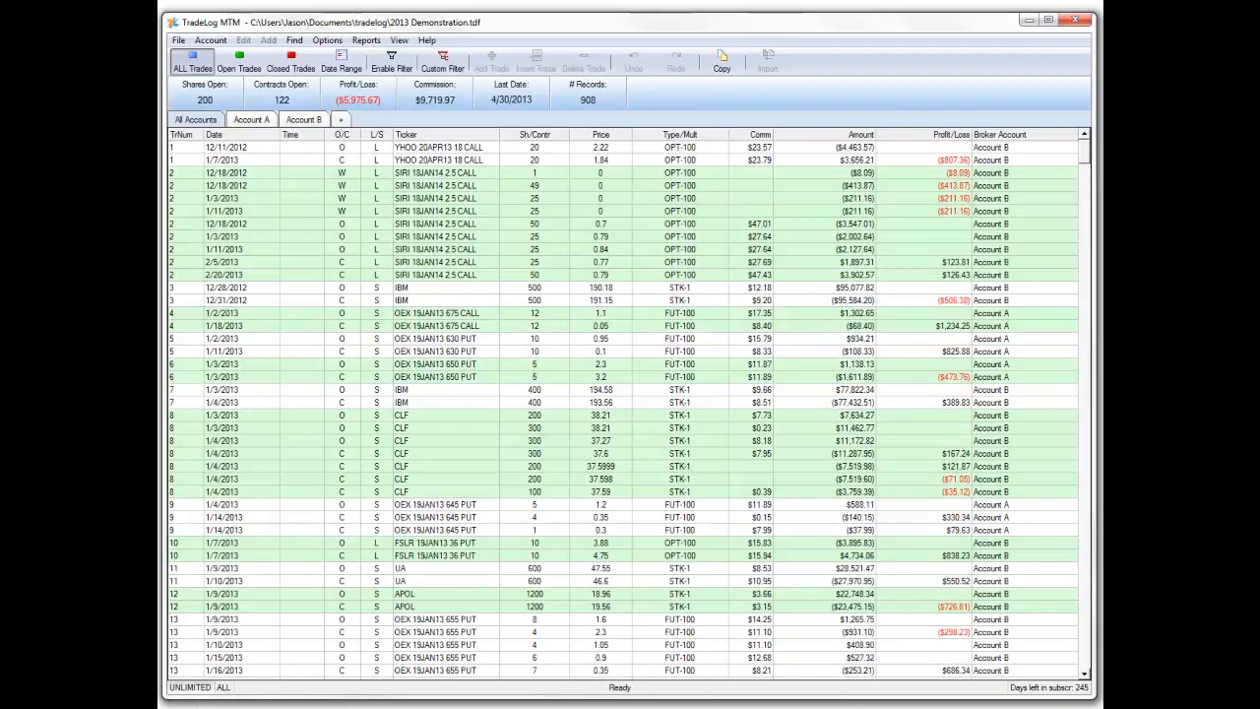
Step: Add a new custom trade strategy bearing the owner's first name to the strategy list in the global options
{"action": "left_click", "coordinate": [328, 42]}
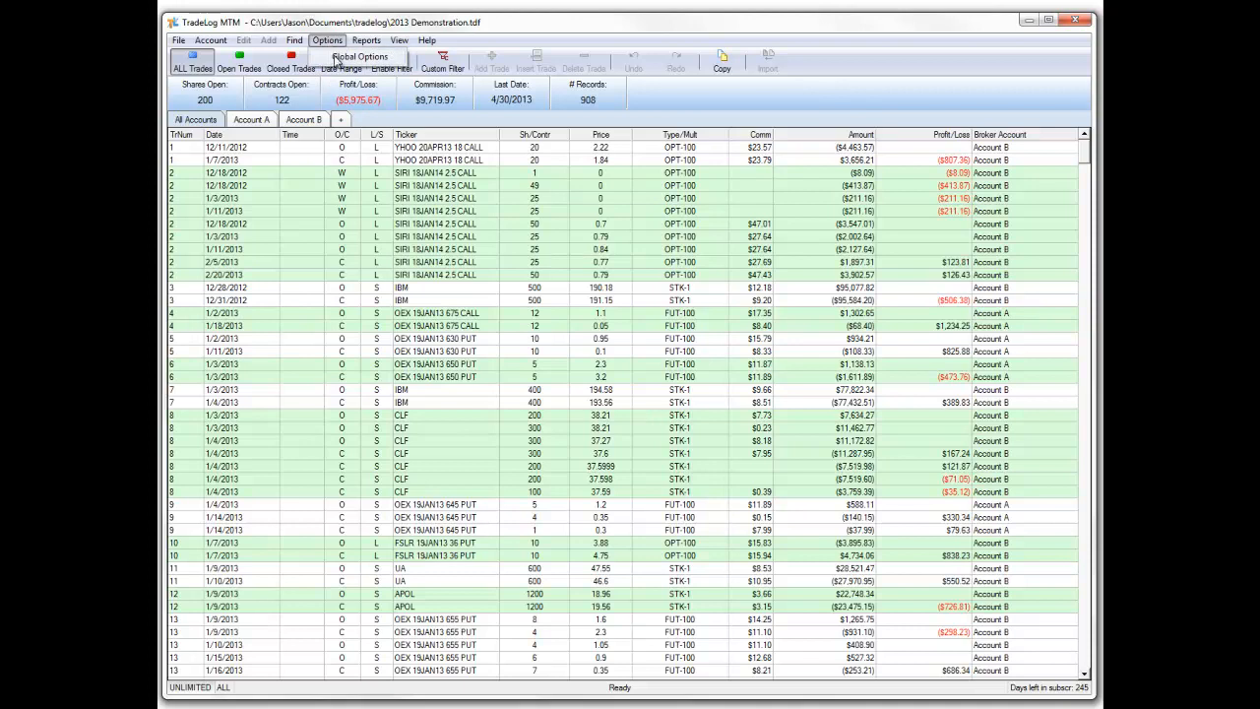
{"action": "left_click", "coordinate": [339, 59]}
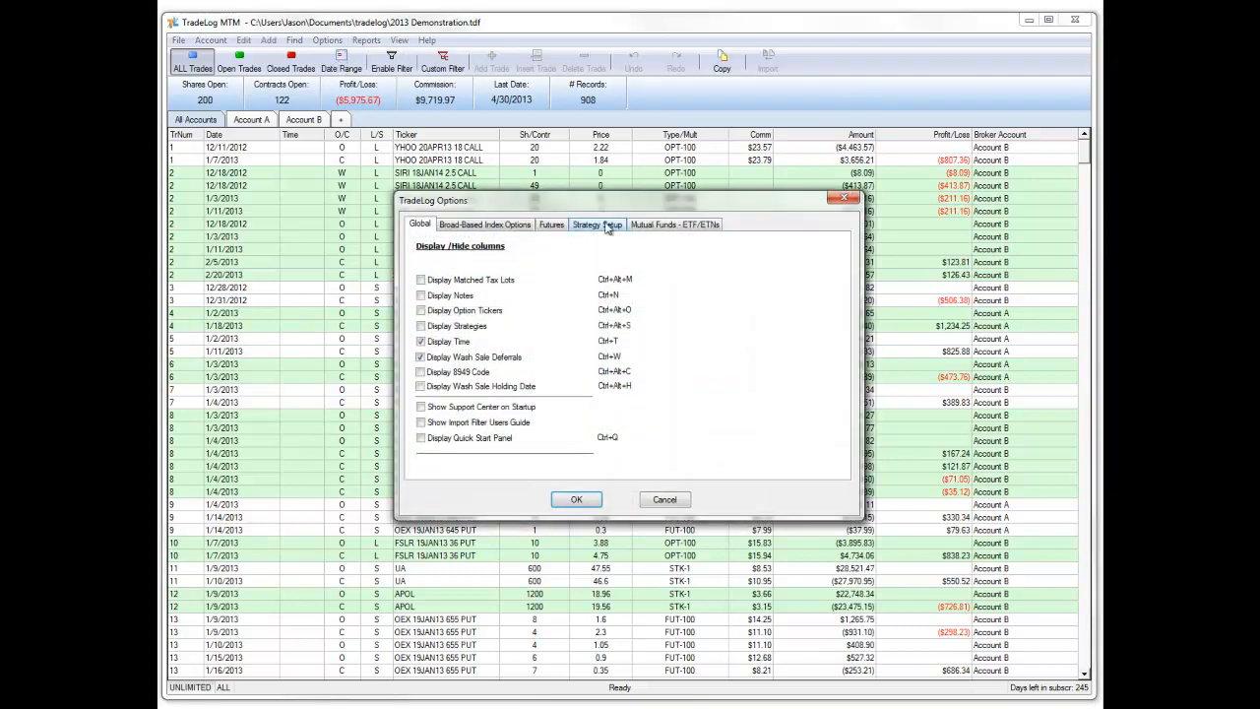
{"action": "left_click", "coordinate": [612, 232]}
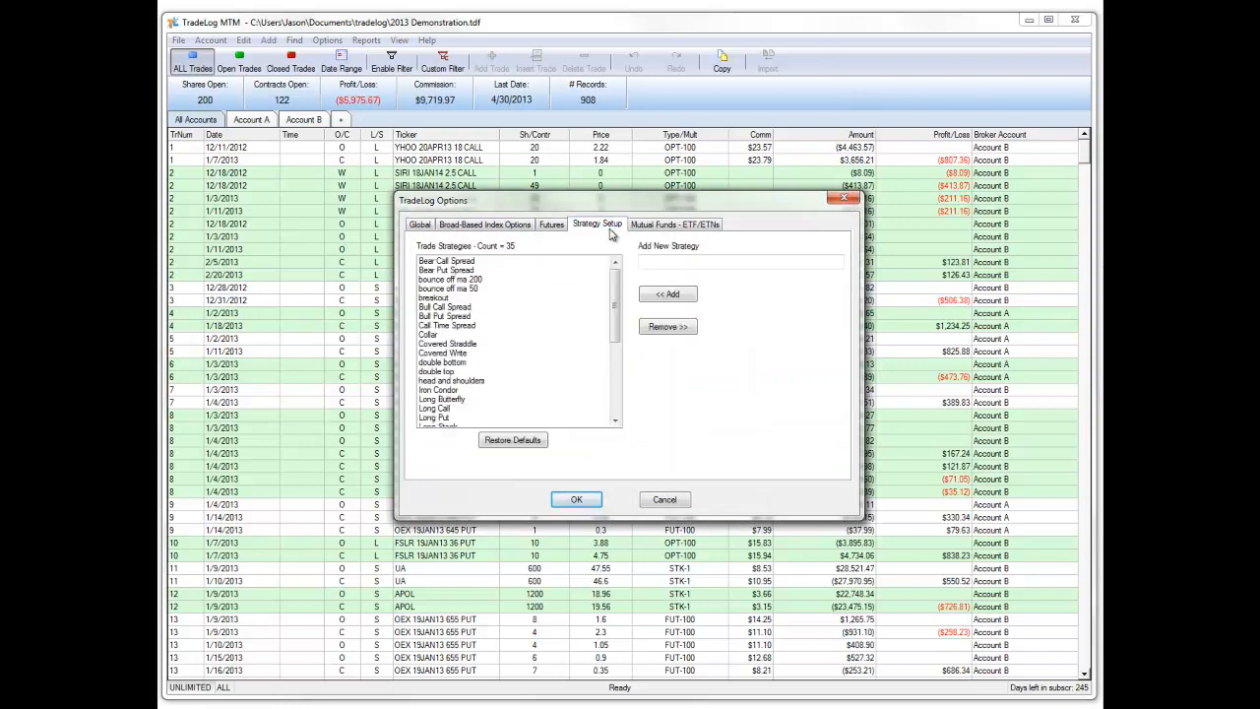
{"action": "mouse_move", "coordinate": [615, 312]}
{"action": "left_mouse_down"}
{"action": "mouse_move", "coordinate": [625, 437]}
{"action": "mouse_move", "coordinate": [617, 295]}
{"action": "left_mouse_up"}
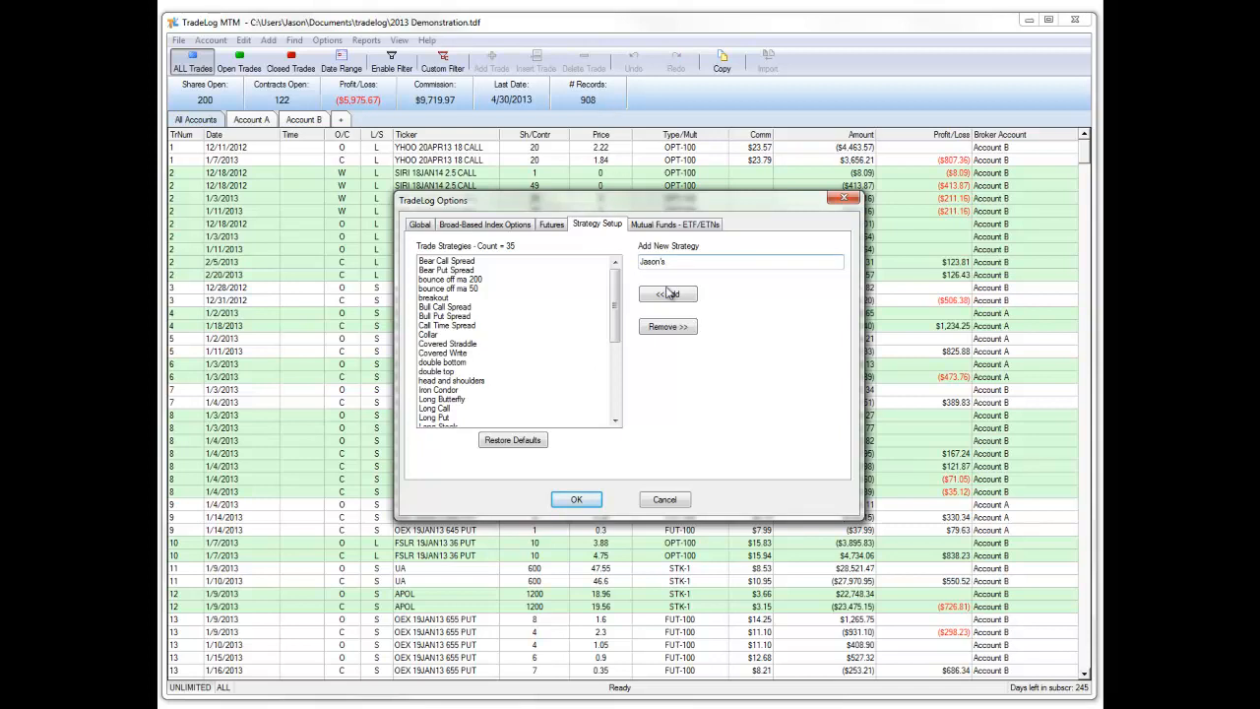
{"action": "left_click", "coordinate": [669, 293]}
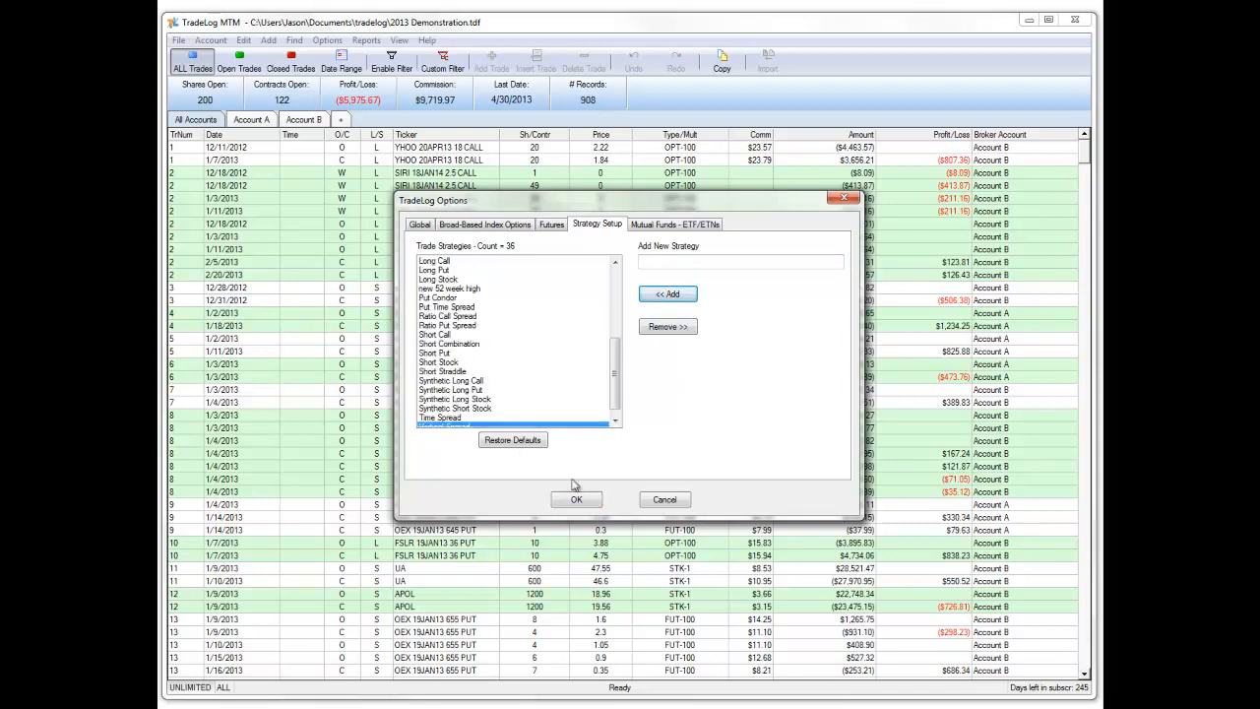
{"action": "left_click", "coordinate": [577, 499]}
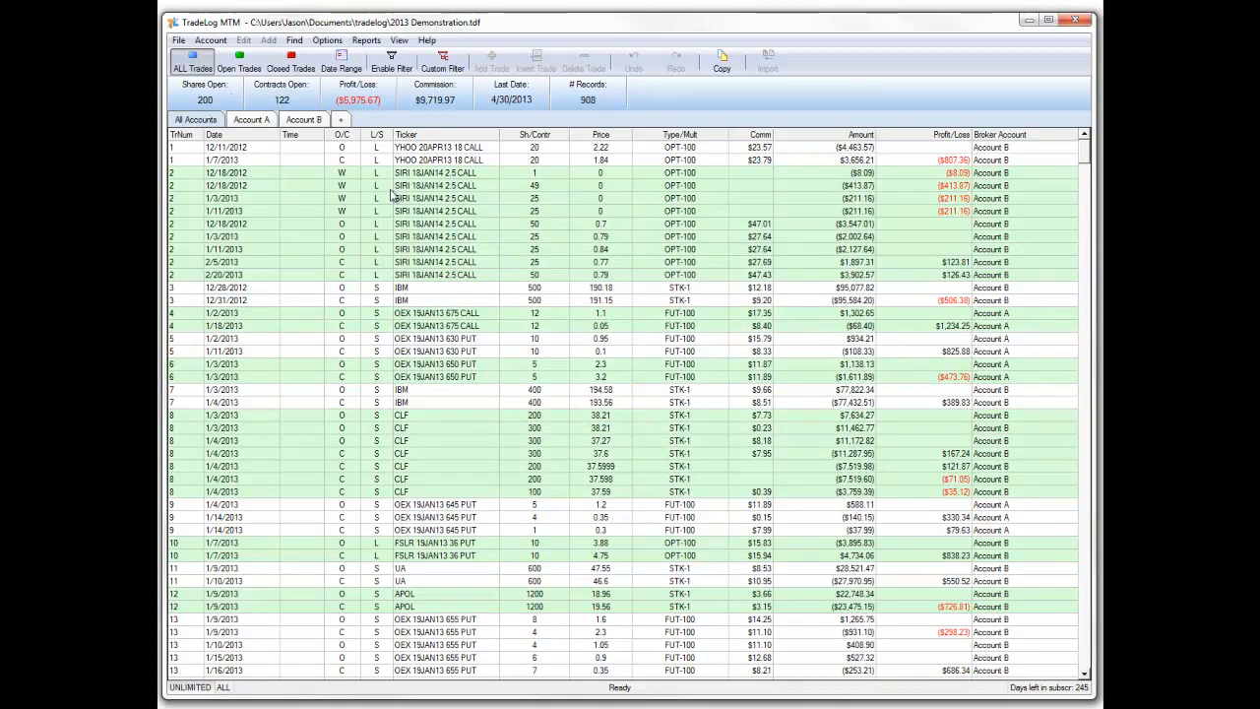
Step: Assign the new custom strategy to the two AAPL 16FEB13 485 PUT trades of 2/12/2013 in Account A and save the records
{"action": "left_click", "coordinate": [271, 120]}
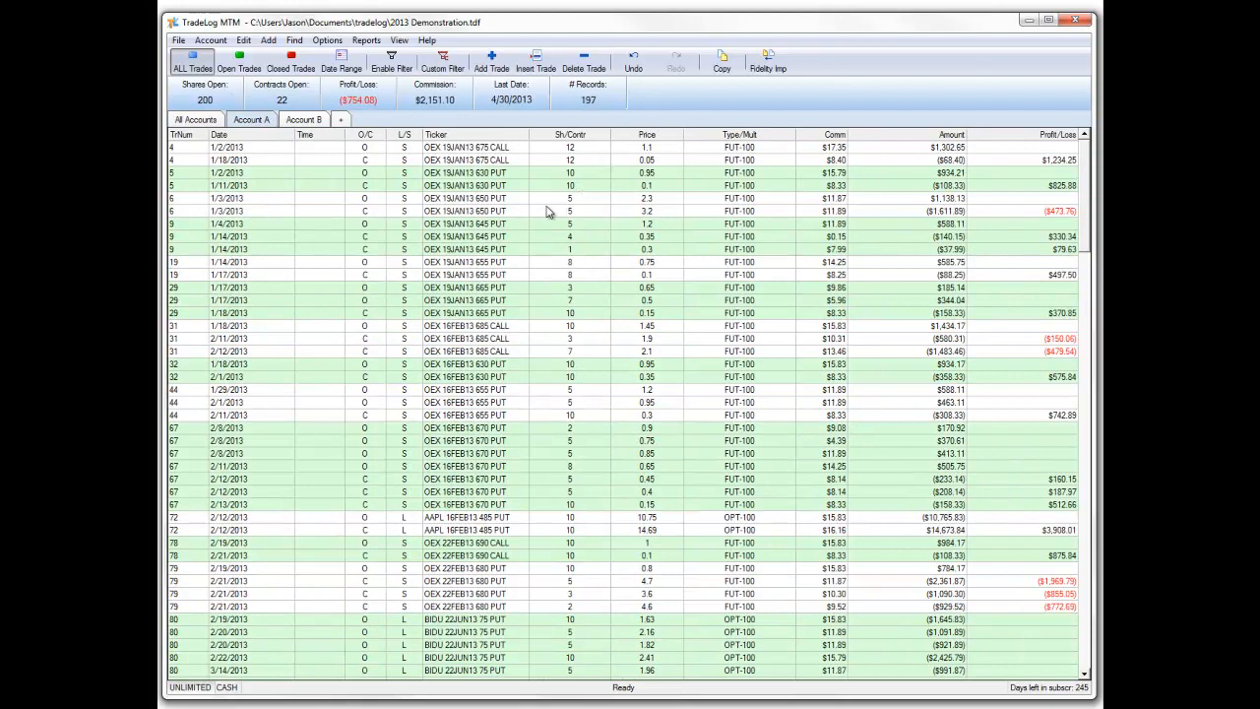
{"action": "scroll", "coordinate": [485, 305], "scroll_direction": "down", "scroll_amount": 3}
{"action": "scroll", "coordinate": [484, 305], "scroll_direction": "down", "scroll_amount": 3}
{"action": "left_click", "coordinate": [470, 313]}
{"action": "left_click", "coordinate": [464, 326]}
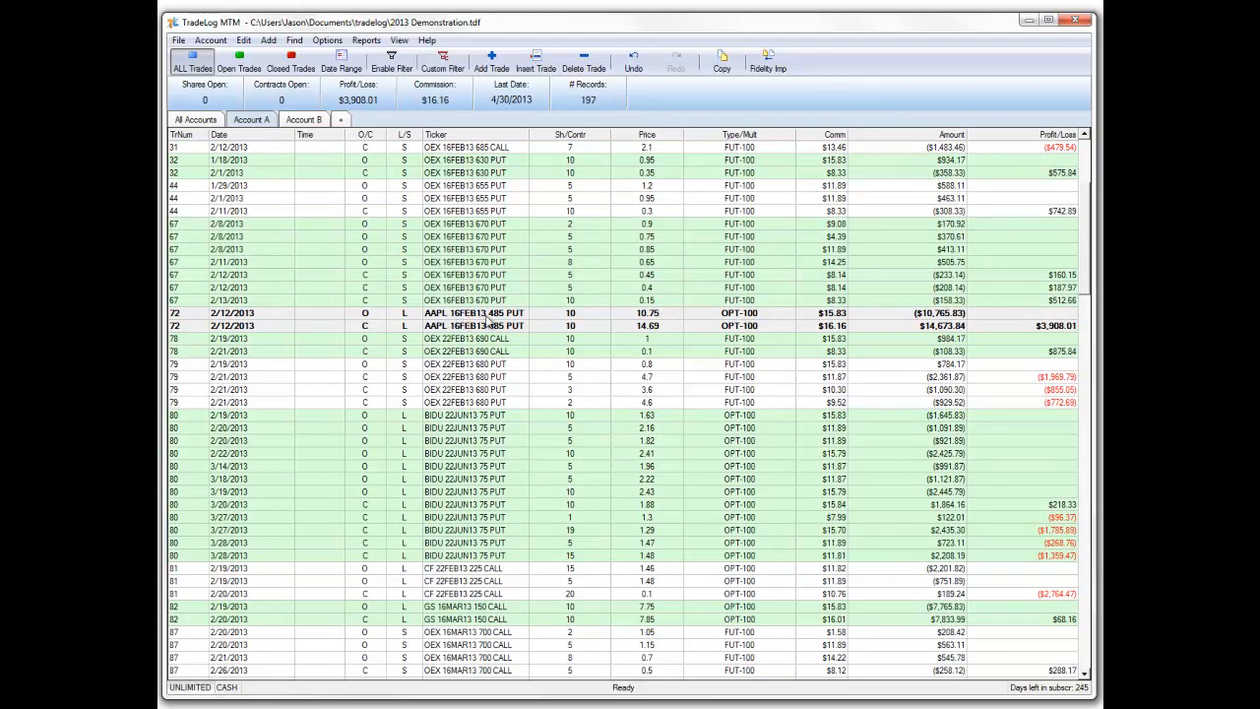
{"action": "right_click", "coordinate": [485, 316]}
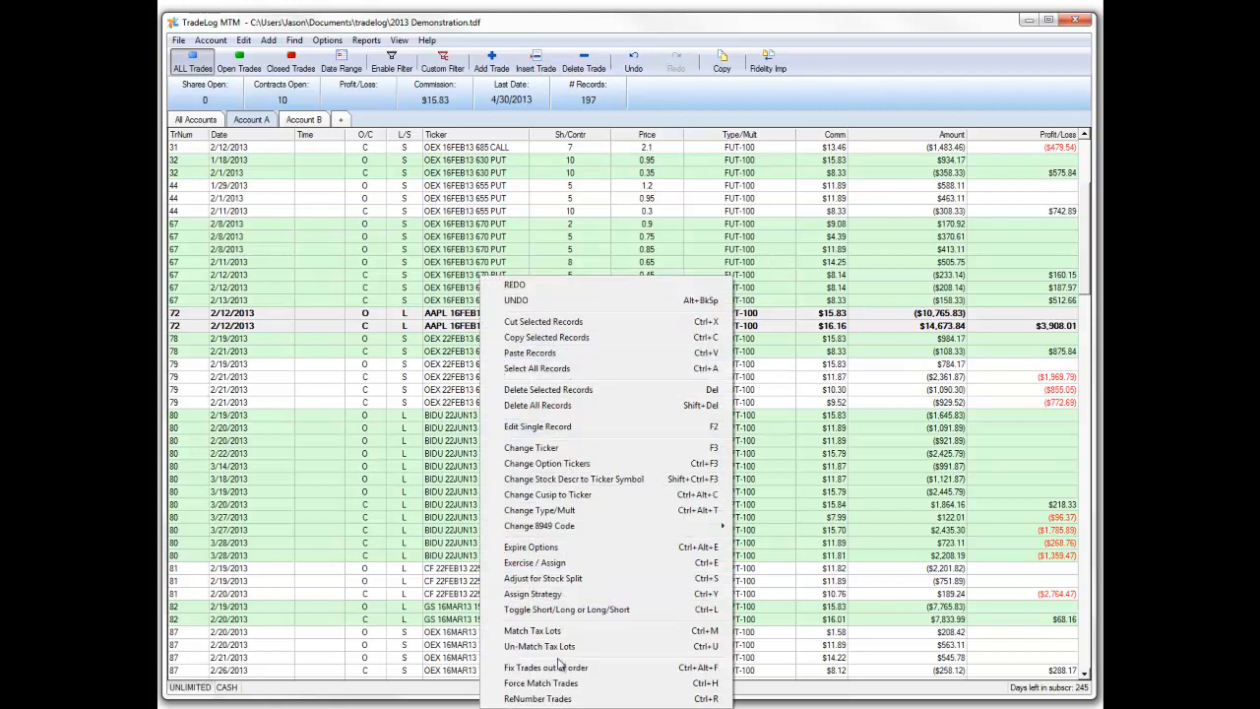
{"action": "left_click", "coordinate": [548, 596]}
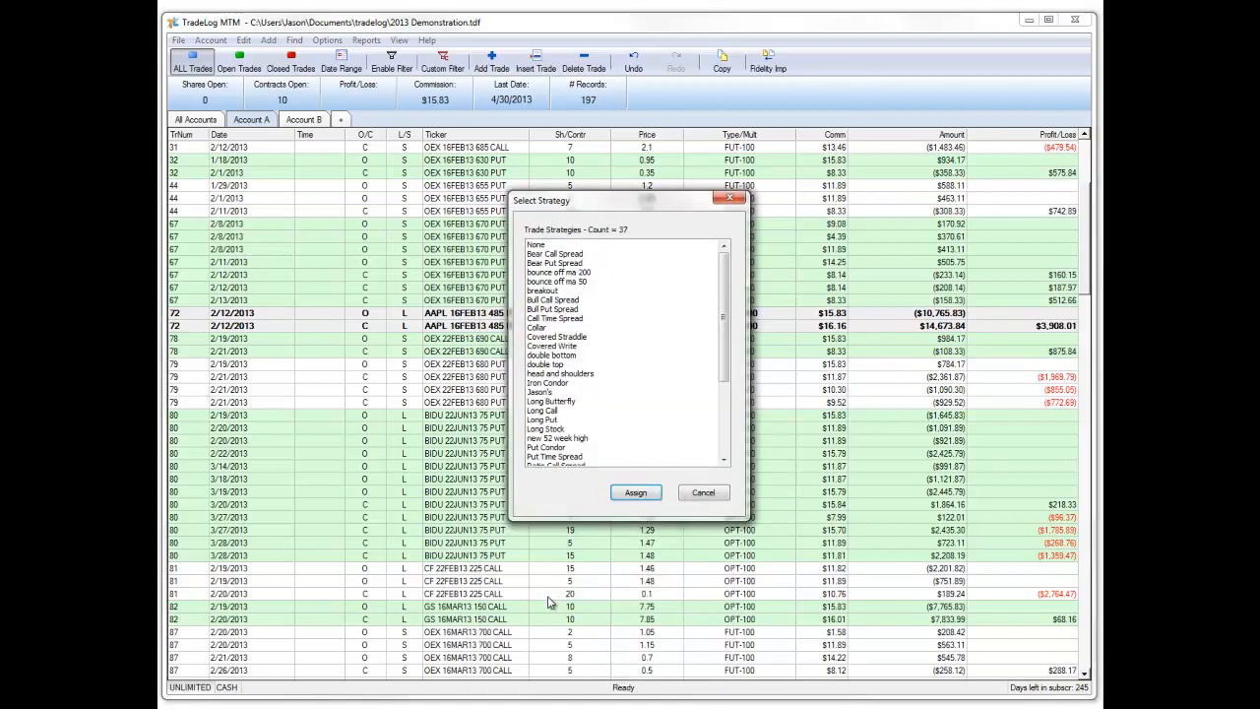
{"action": "left_click_drag", "start_coordinate": [723, 346], "coordinate": [719, 395]}
{"action": "left_click", "coordinate": [542, 310]}
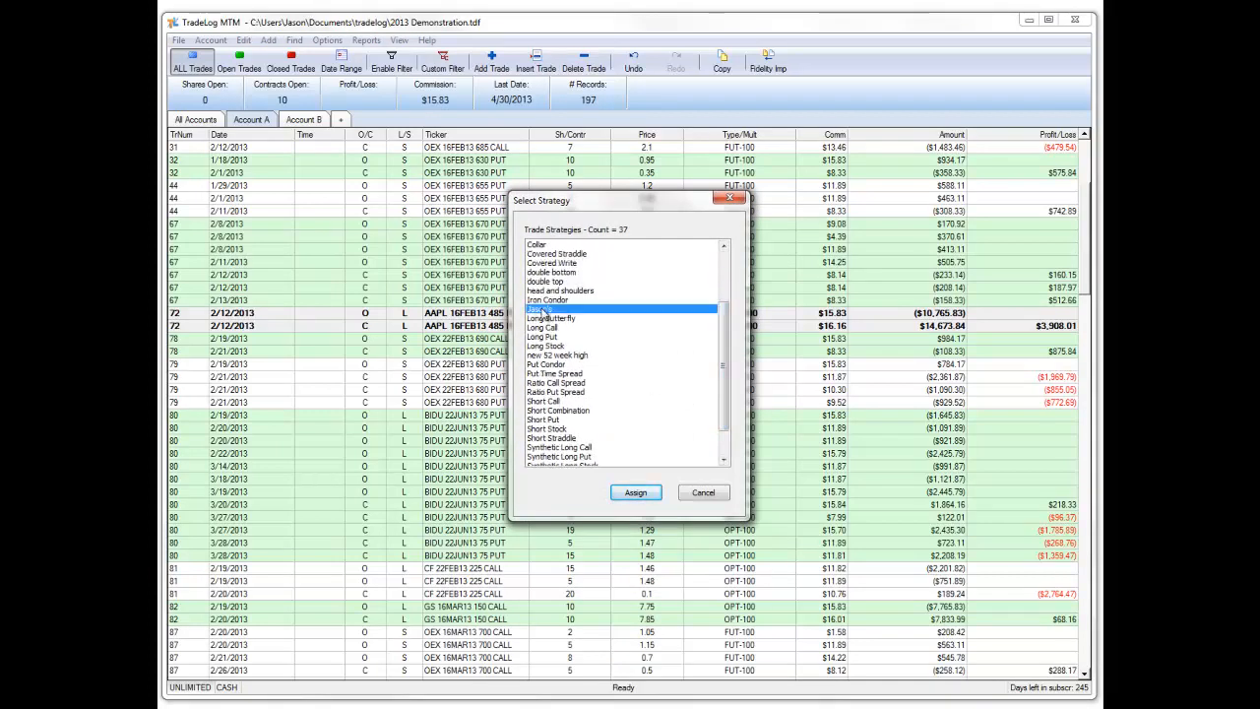
{"action": "left_click", "coordinate": [635, 492]}
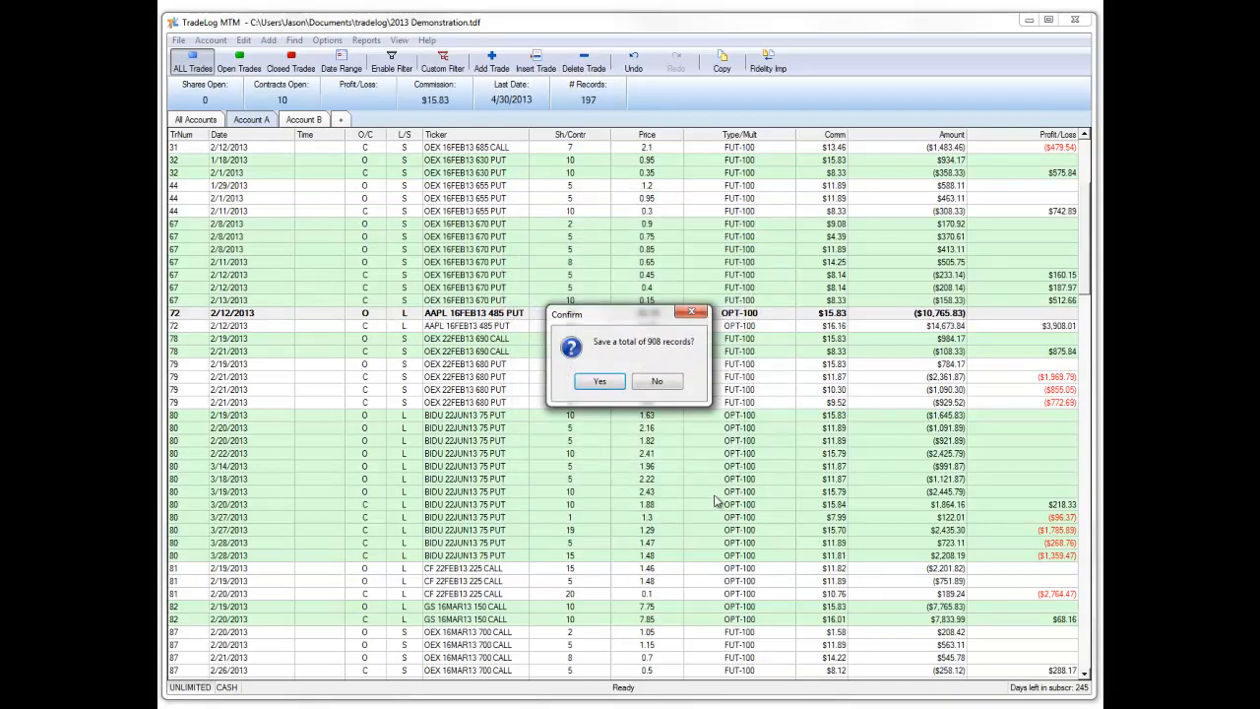
{"action": "left_click", "coordinate": [602, 383]}
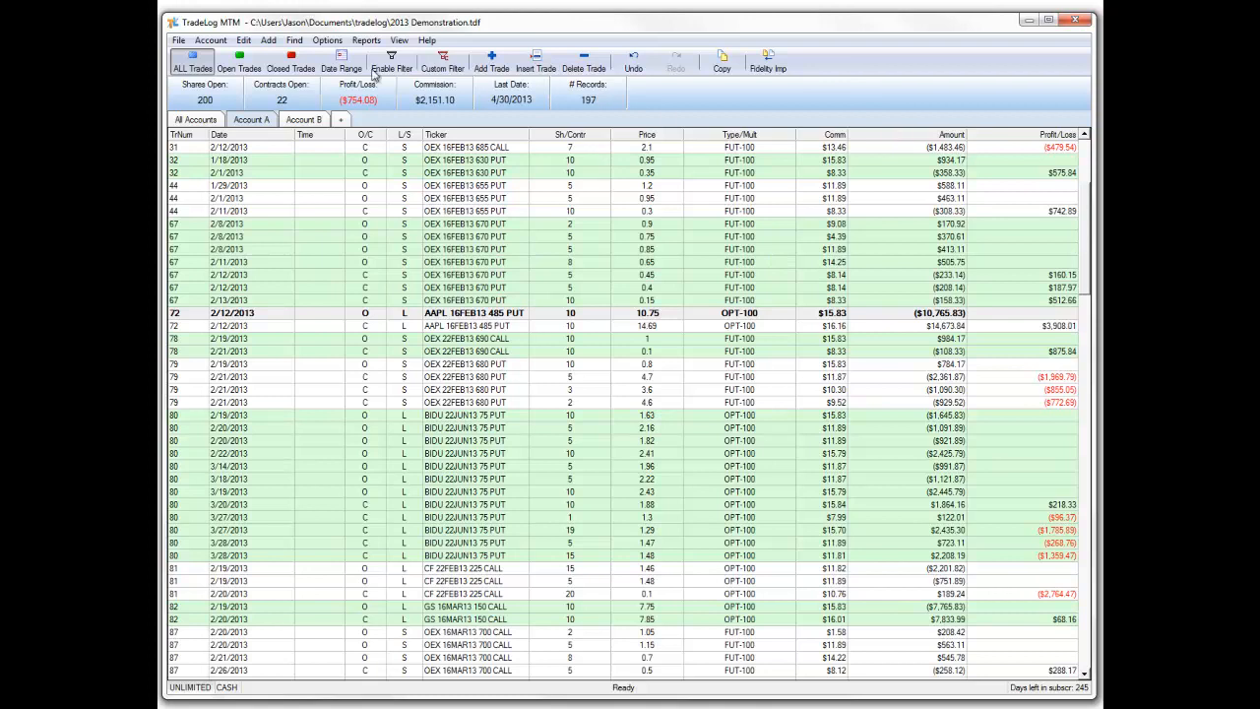
Step: Display the Strategy column in the trade grid and check the entries for the AAPL 16FEB13 485 PUT trades
{"action": "left_click", "coordinate": [399, 41]}
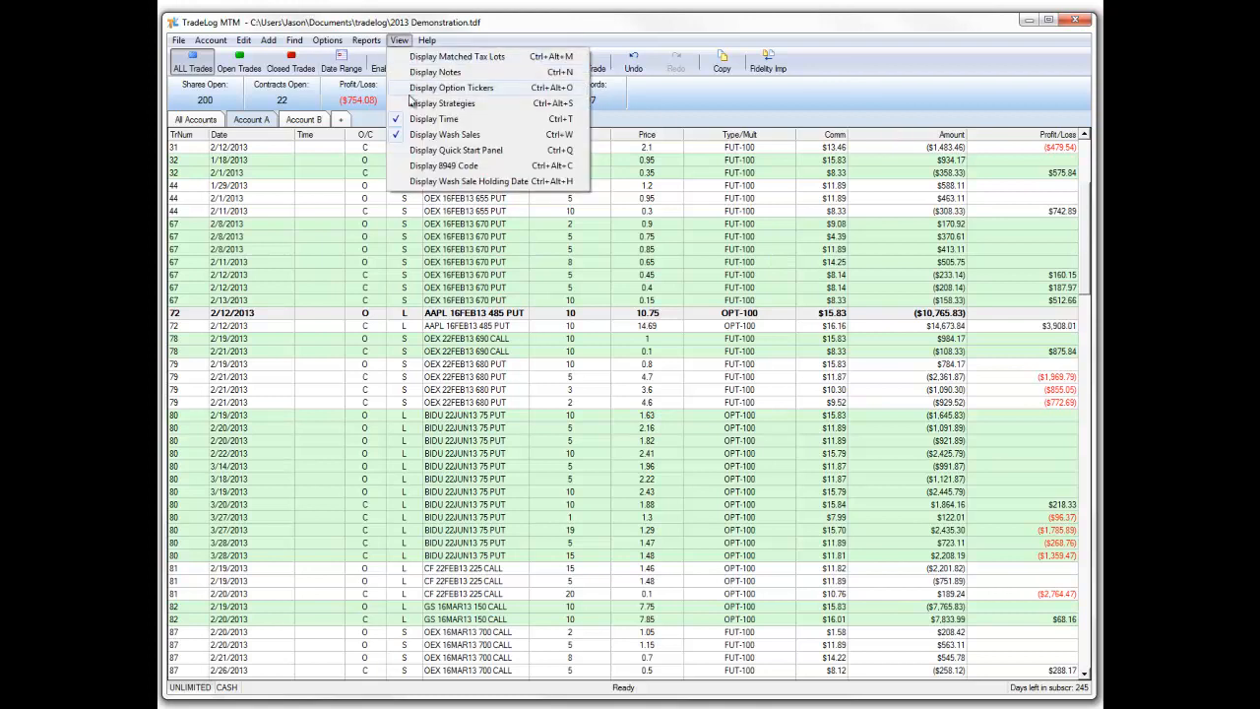
{"action": "left_click", "coordinate": [442, 103]}
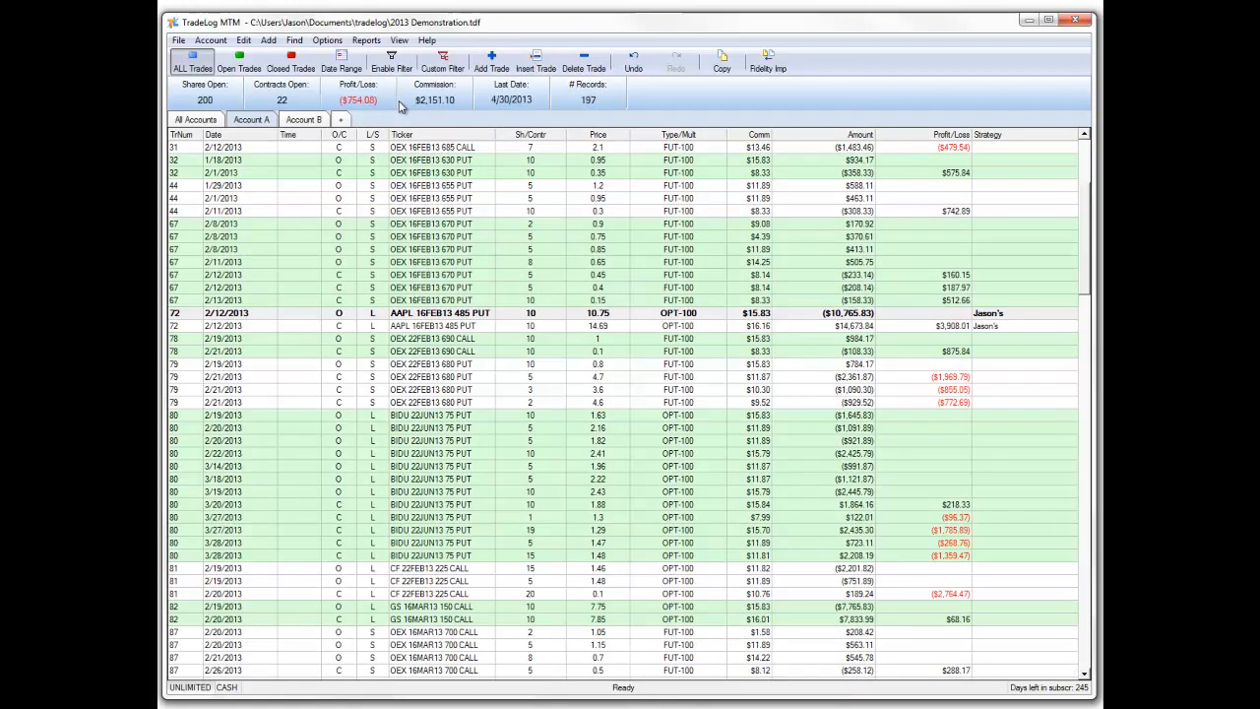
{"action": "left_click", "coordinate": [1029, 325]}
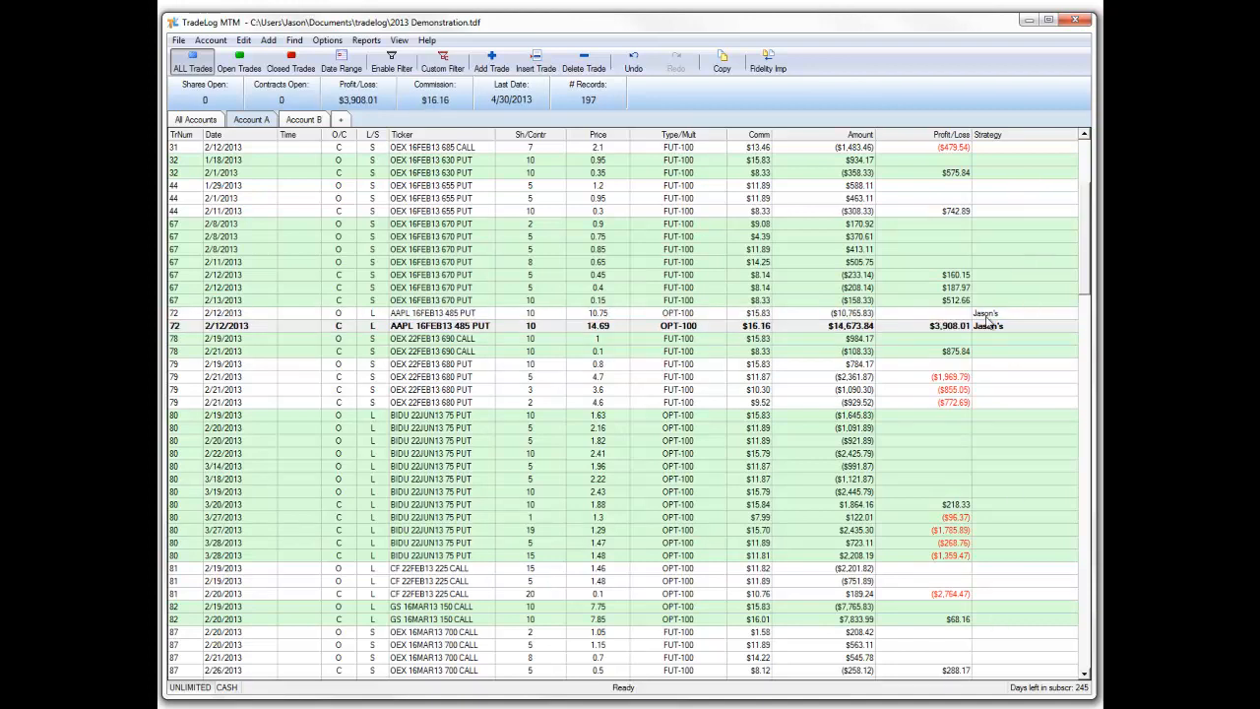
Step: Run a Profit/Loss chart by Strategy for Account A with winners and losers included, and close it after viewing
{"action": "left_click", "coordinate": [361, 43]}
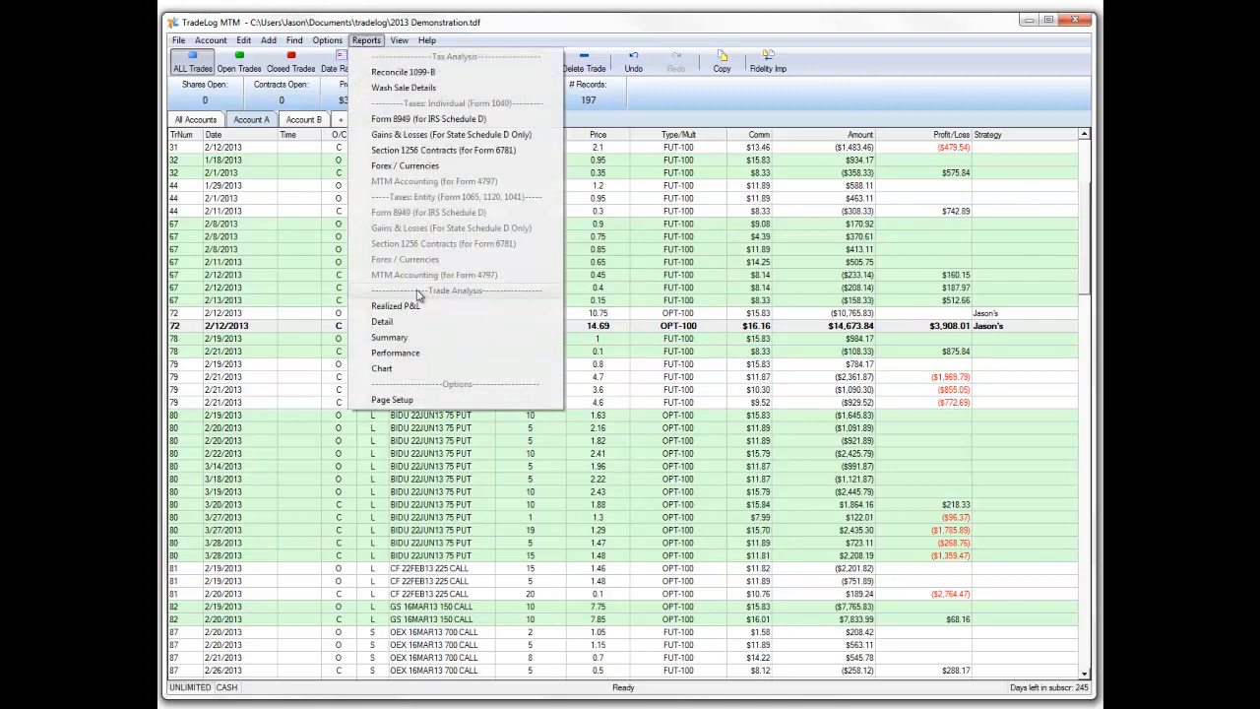
{"action": "left_click", "coordinate": [410, 368]}
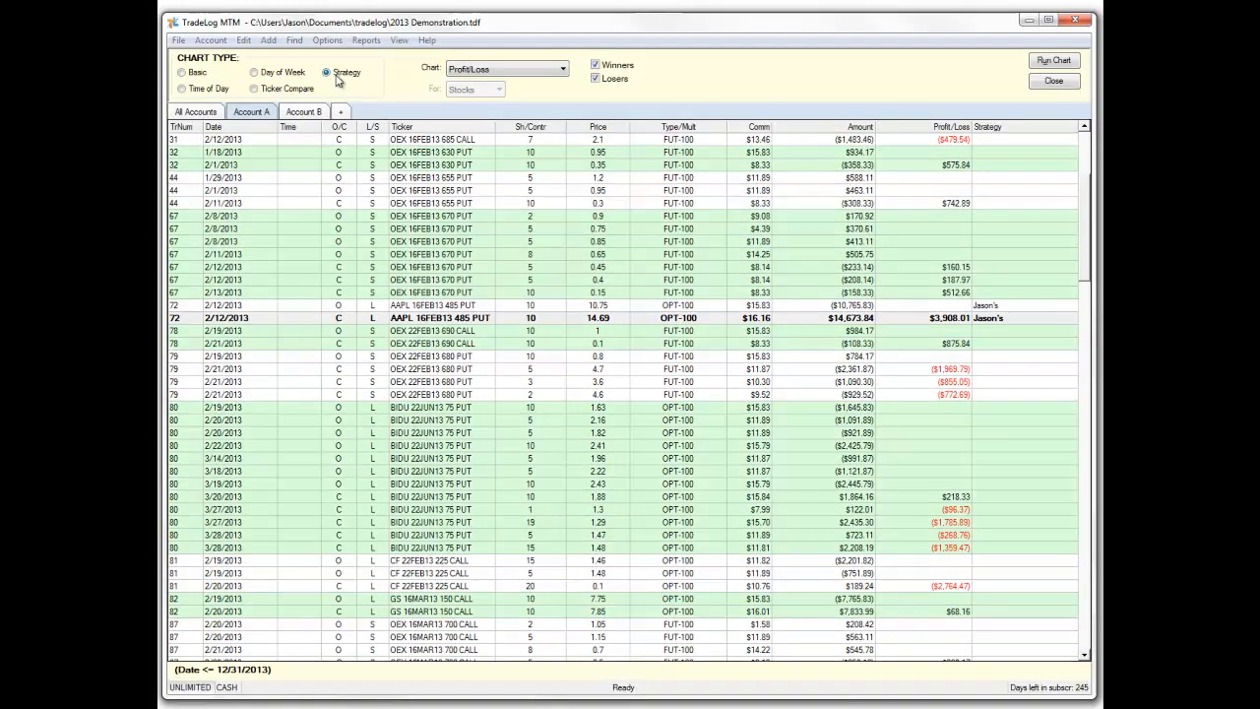
{"action": "left_click", "coordinate": [1063, 62]}
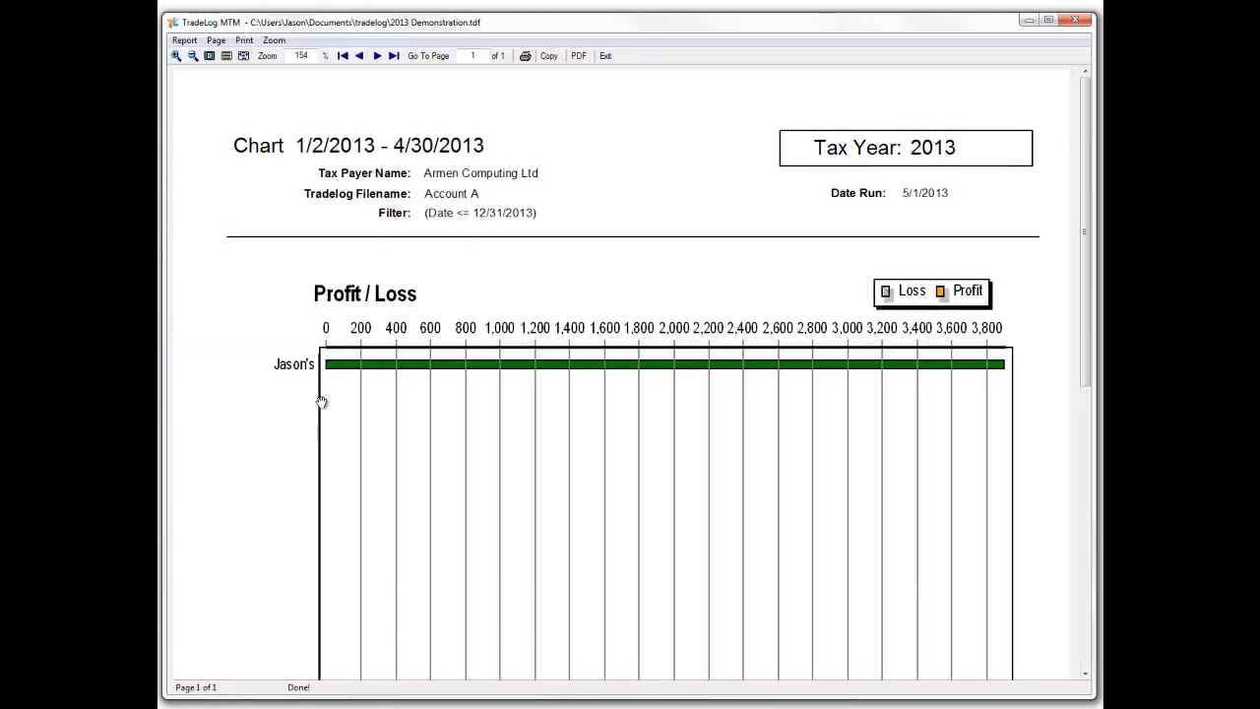
{"action": "left_click", "coordinate": [607, 56]}
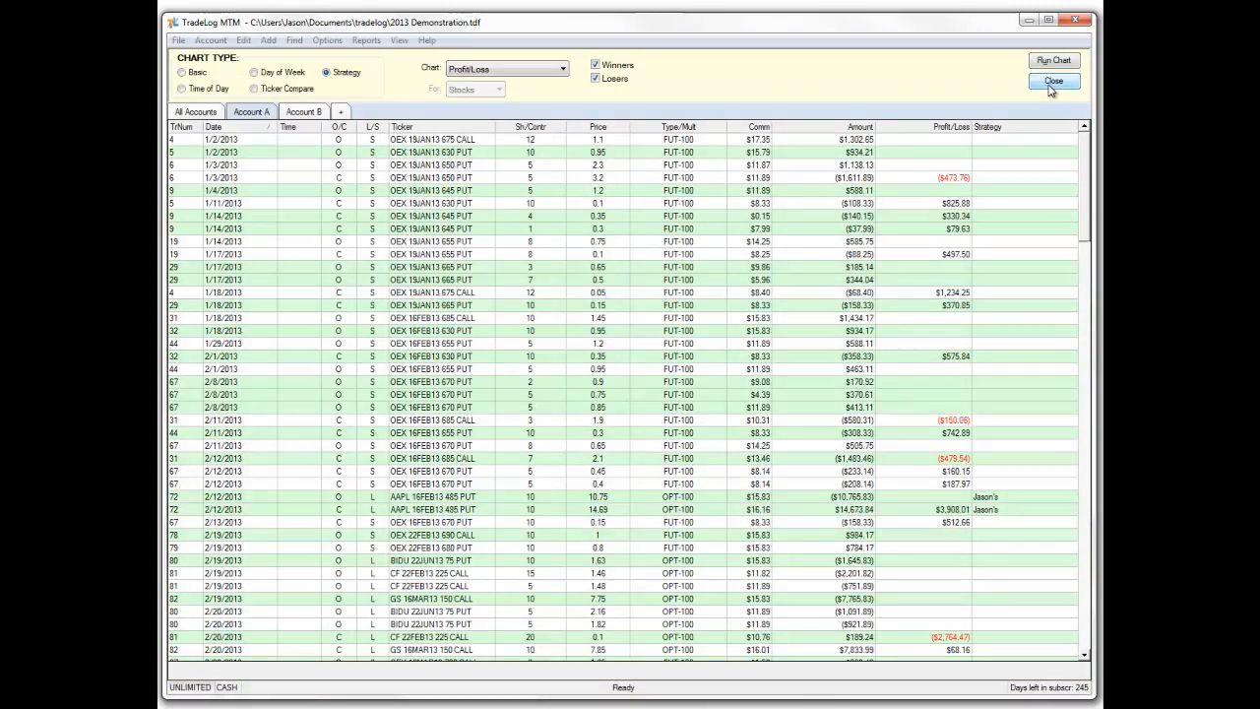
{"action": "left_click", "coordinate": [1052, 85]}
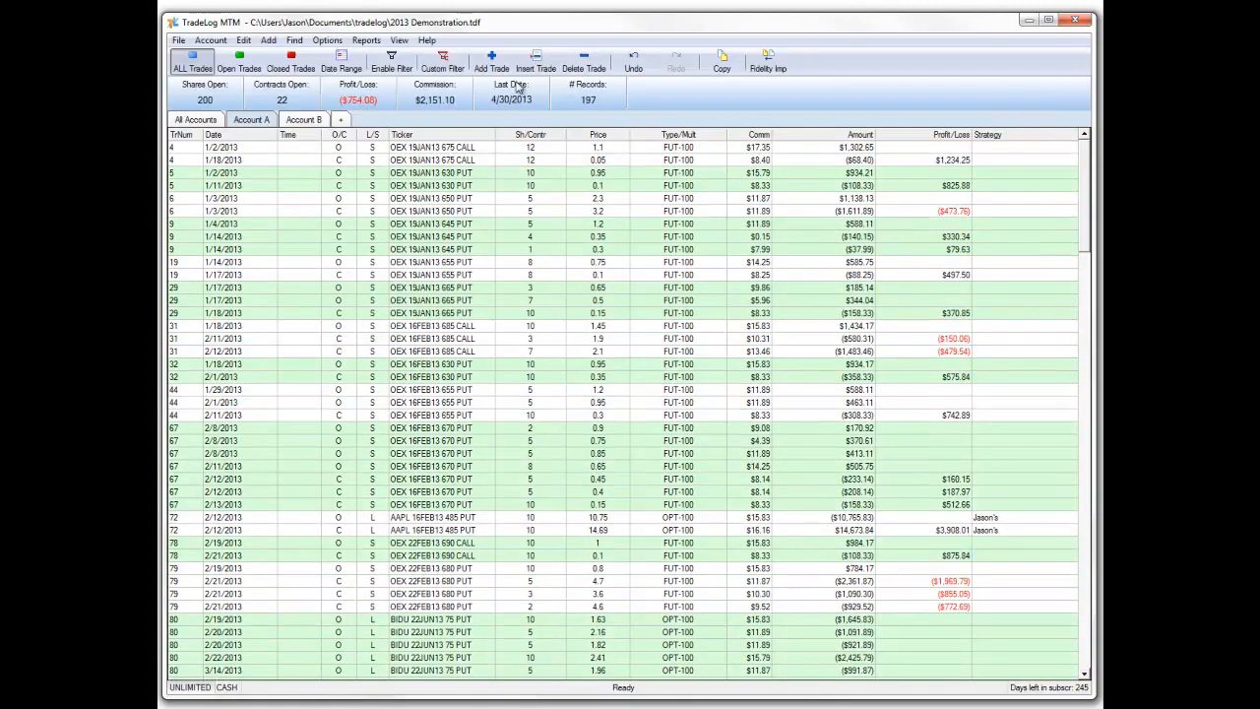
Step: Enable the grid filter and filter Account A's trades by the new custom strategy
{"action": "left_click", "coordinate": [390, 65]}
{"action": "left_click", "coordinate": [1072, 133]}
{"action": "left_click", "coordinate": [1014, 181]}
{"action": "left_click", "coordinate": [1022, 193]}
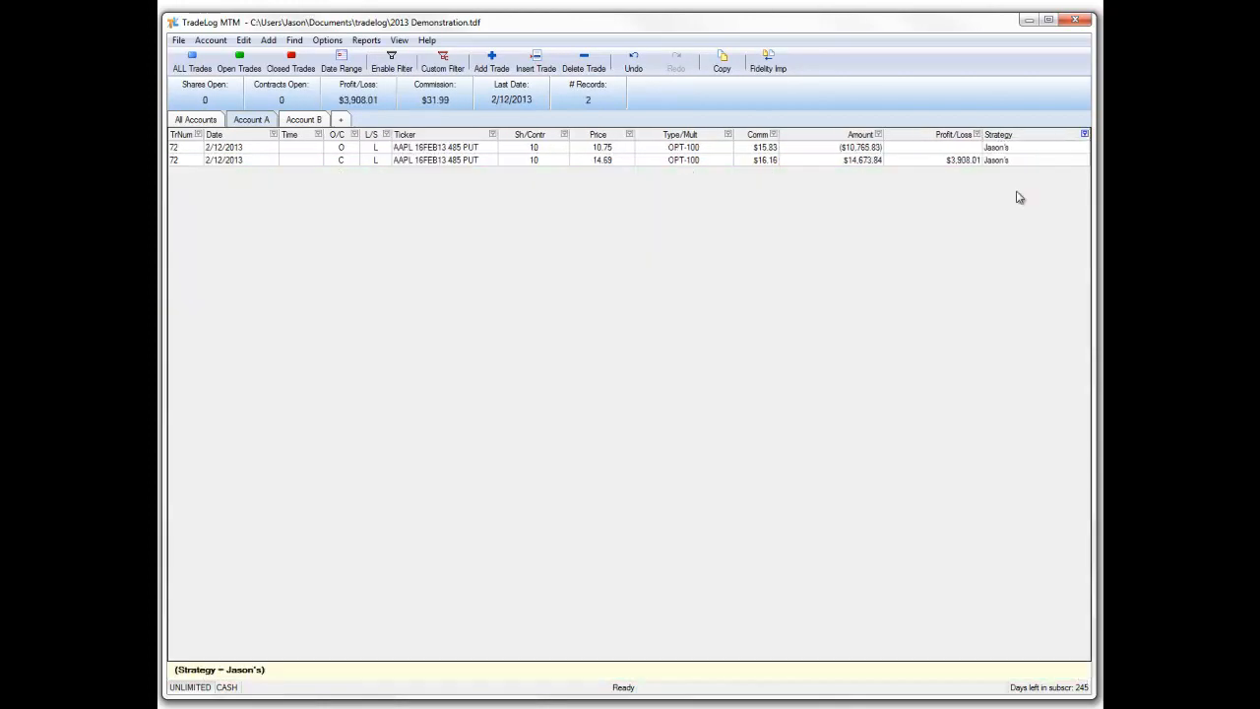
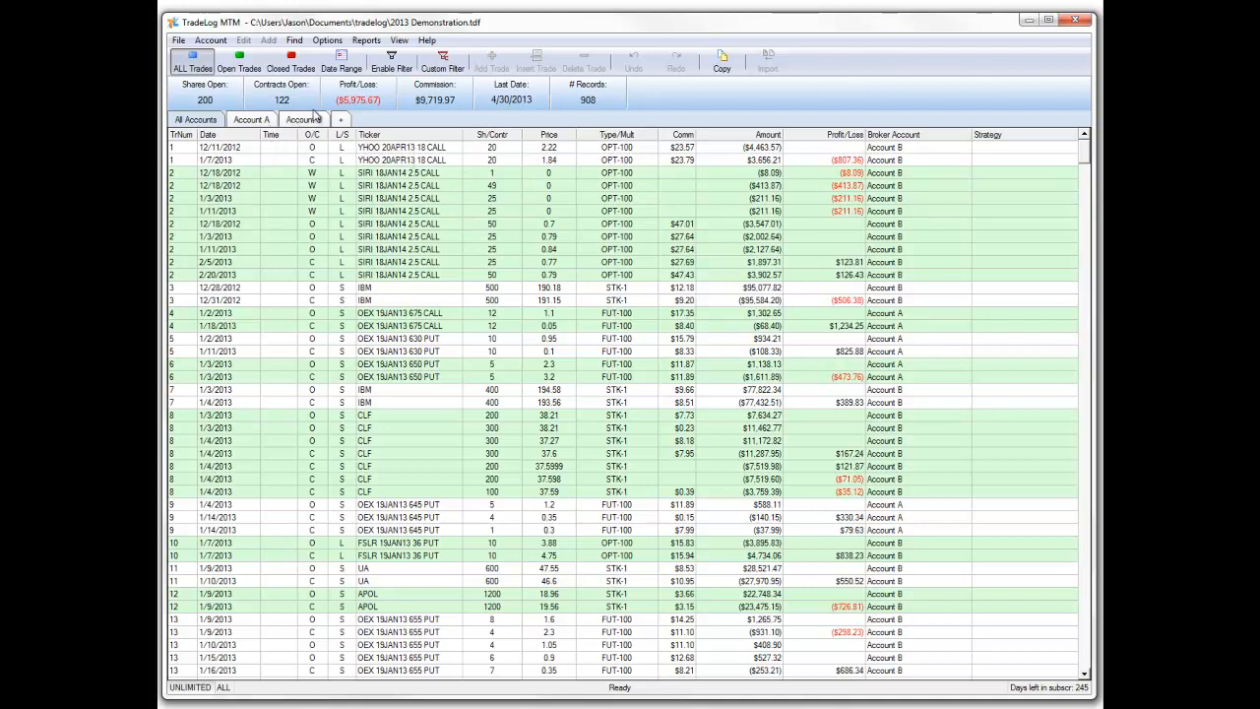
Step: View the trades of Account B and return to the combined view of all accounts
{"action": "left_click", "coordinate": [315, 120]}
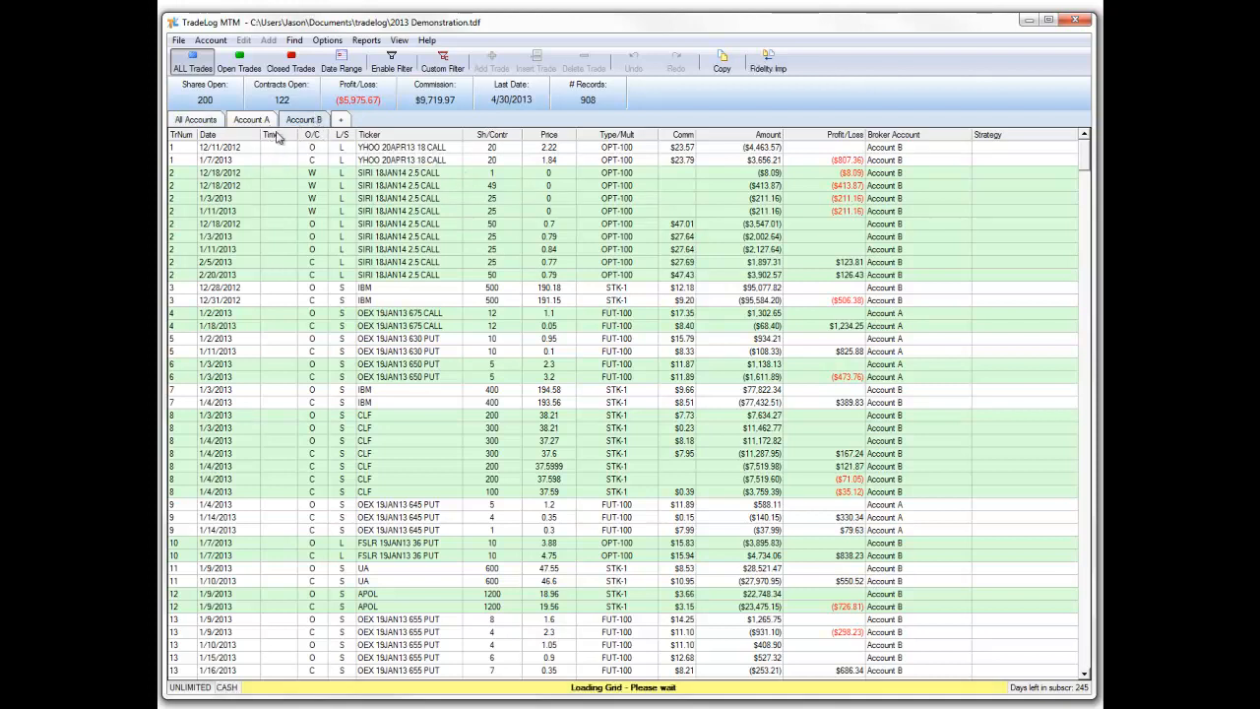
{"action": "left_click", "coordinate": [212, 120]}
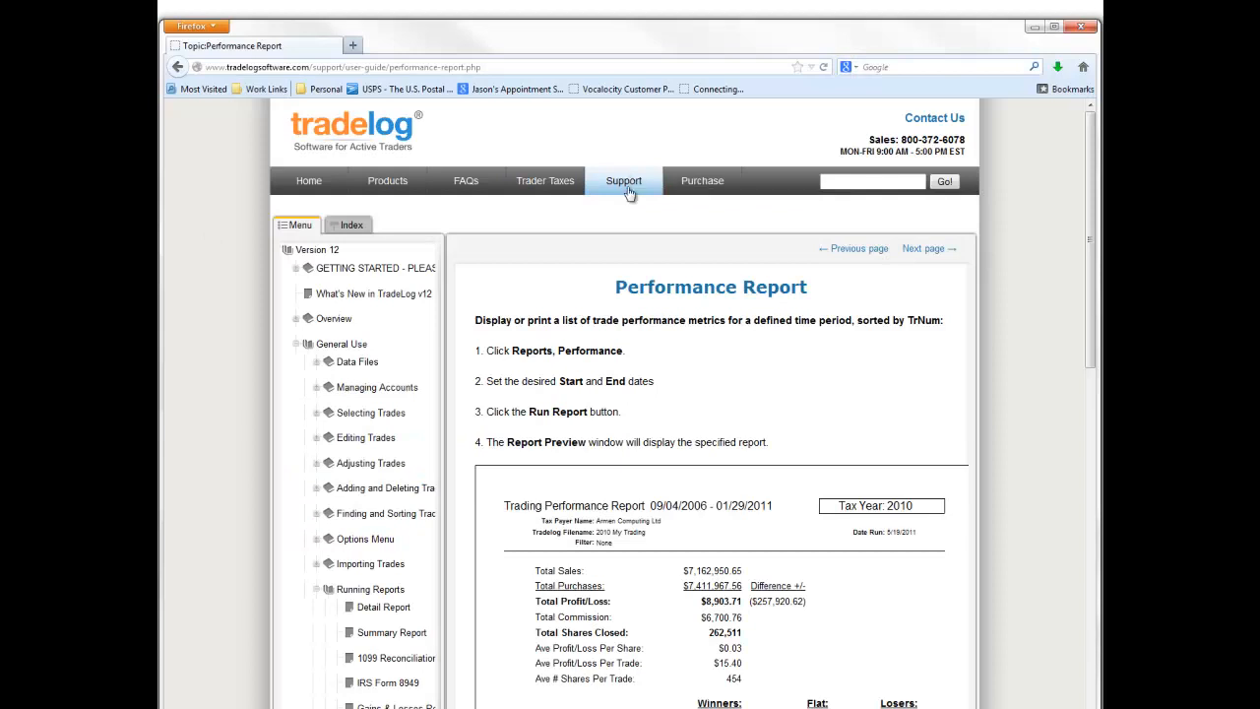
Step: In Firefox, open the Broker Support Matrix from the TradeLog website's support section
{"action": "left_click", "coordinate": [626, 185]}
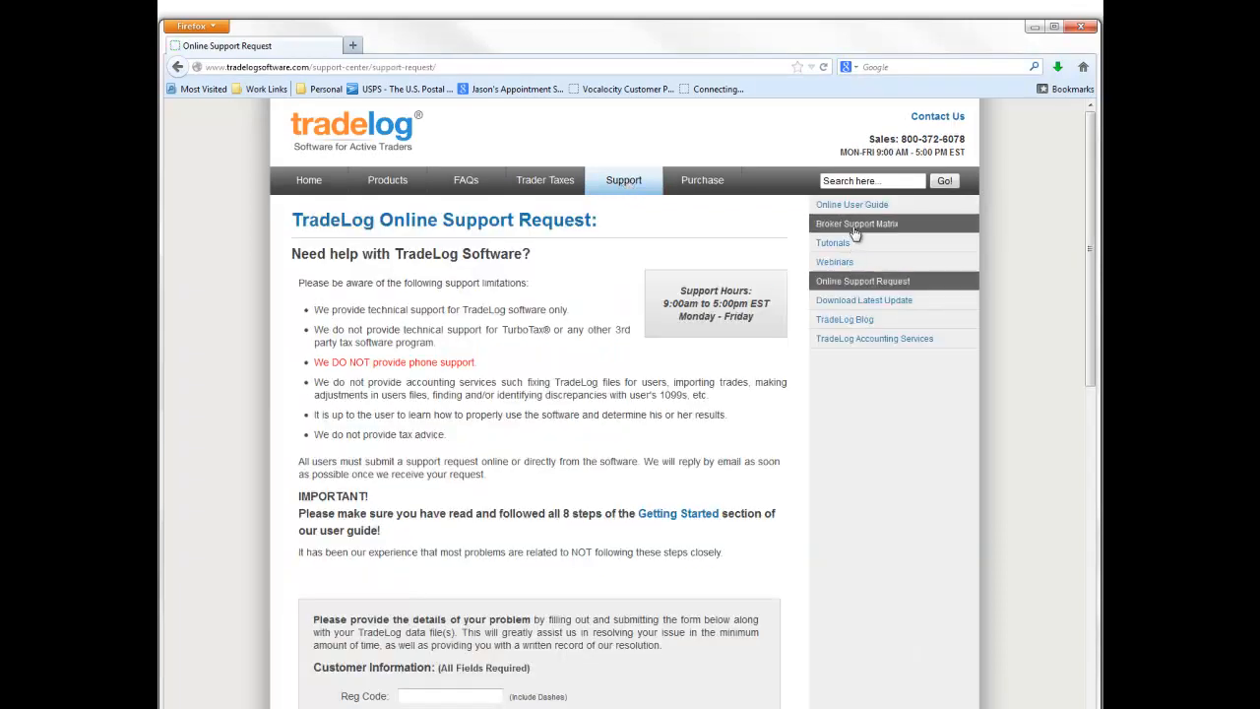
{"action": "left_click", "coordinate": [855, 227]}
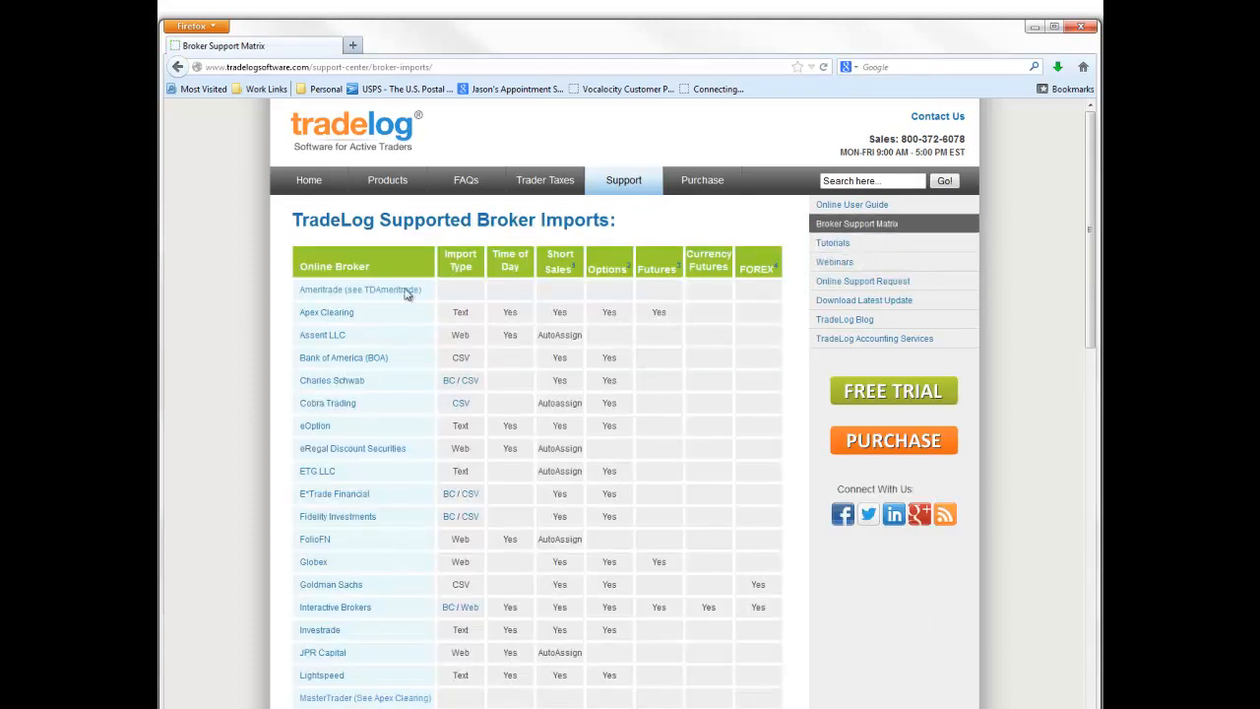
Step: Look through the Broker Support Matrix and open the Excel-Text specialty import guide to review its instructions and sample file links
{"action": "scroll", "coordinate": [404, 287], "scroll_direction": "down", "scroll_amount": 1}
{"action": "scroll", "coordinate": [403, 287], "scroll_direction": "down", "scroll_amount": 8}
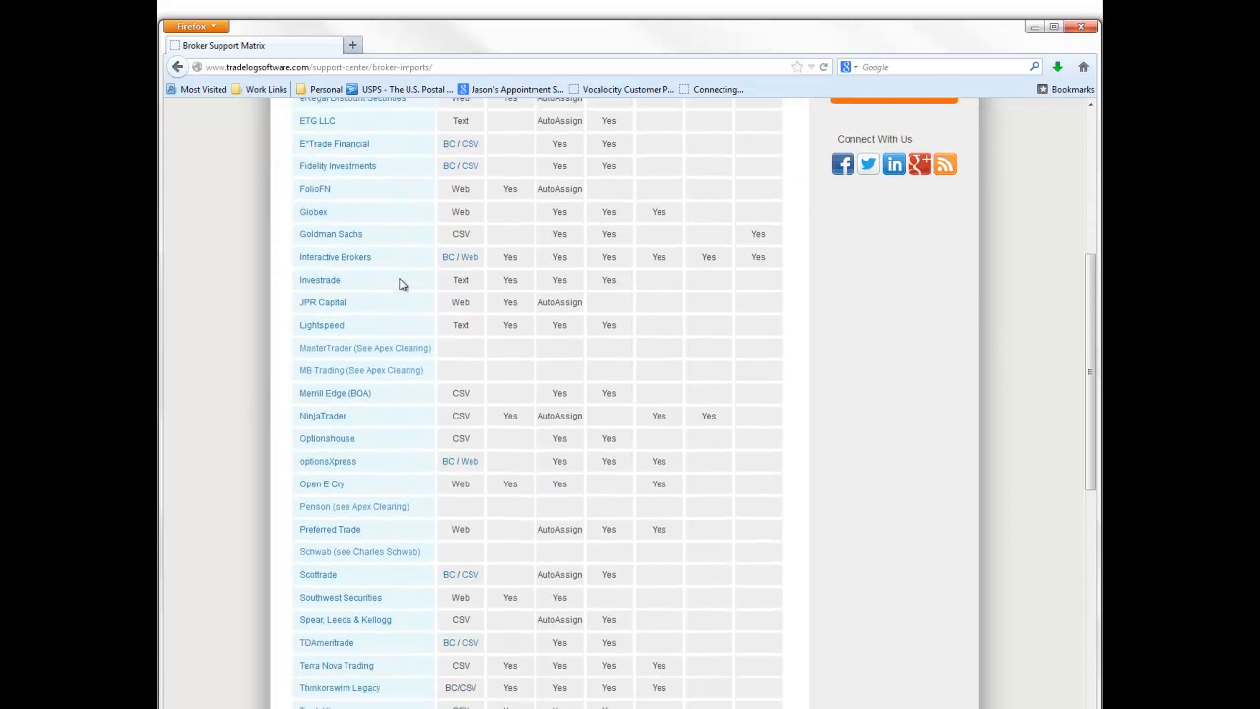
{"action": "scroll", "coordinate": [401, 279], "scroll_direction": "down", "scroll_amount": 6}
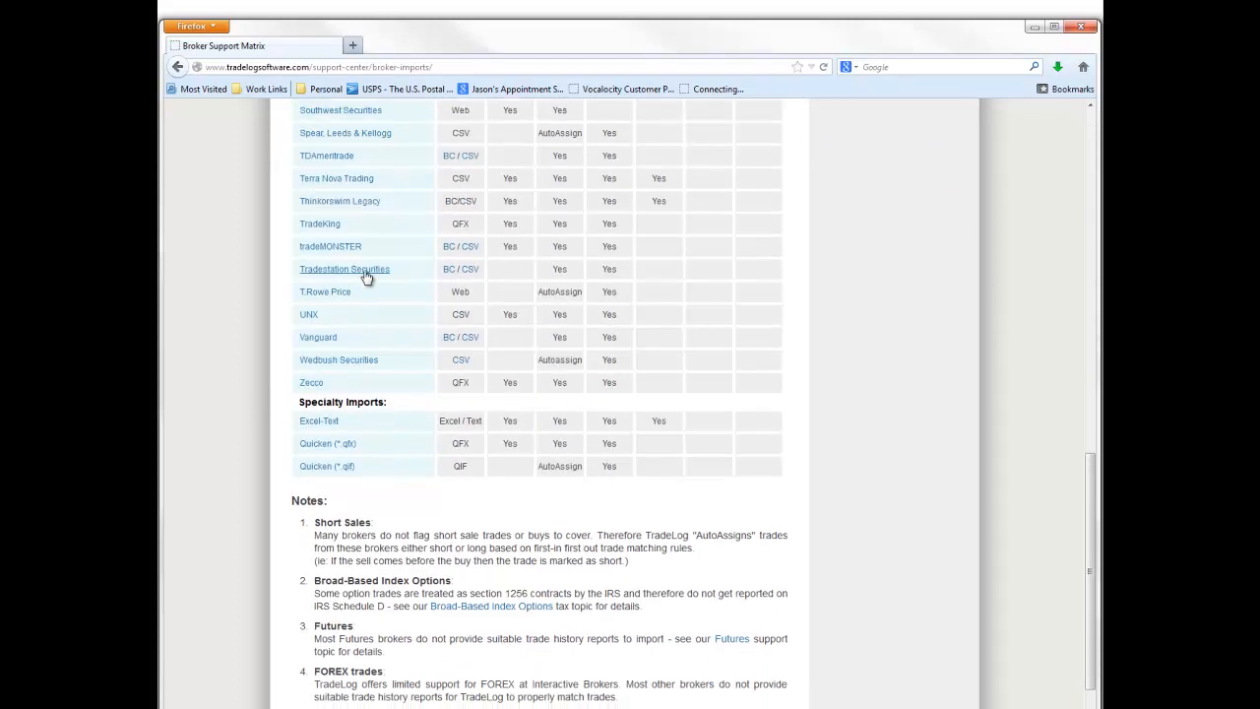
{"action": "left_click", "coordinate": [326, 425]}
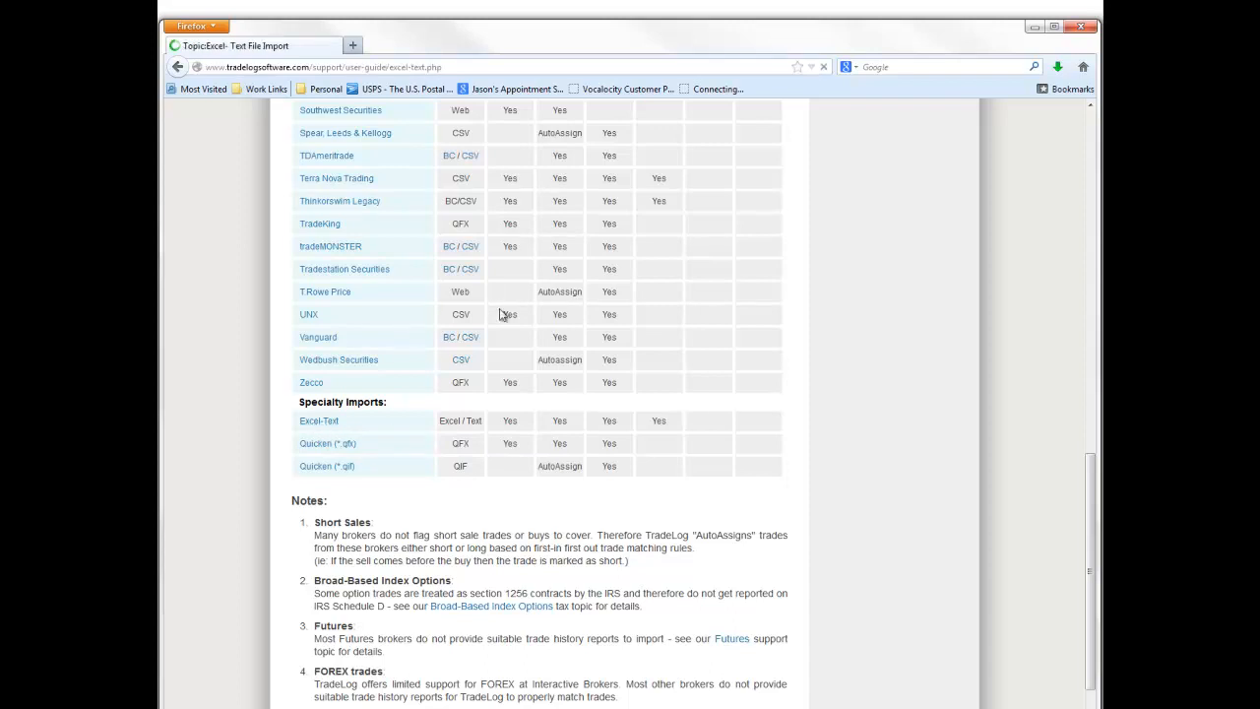
{"action": "scroll", "coordinate": [669, 473], "scroll_direction": "down", "scroll_amount": 5}
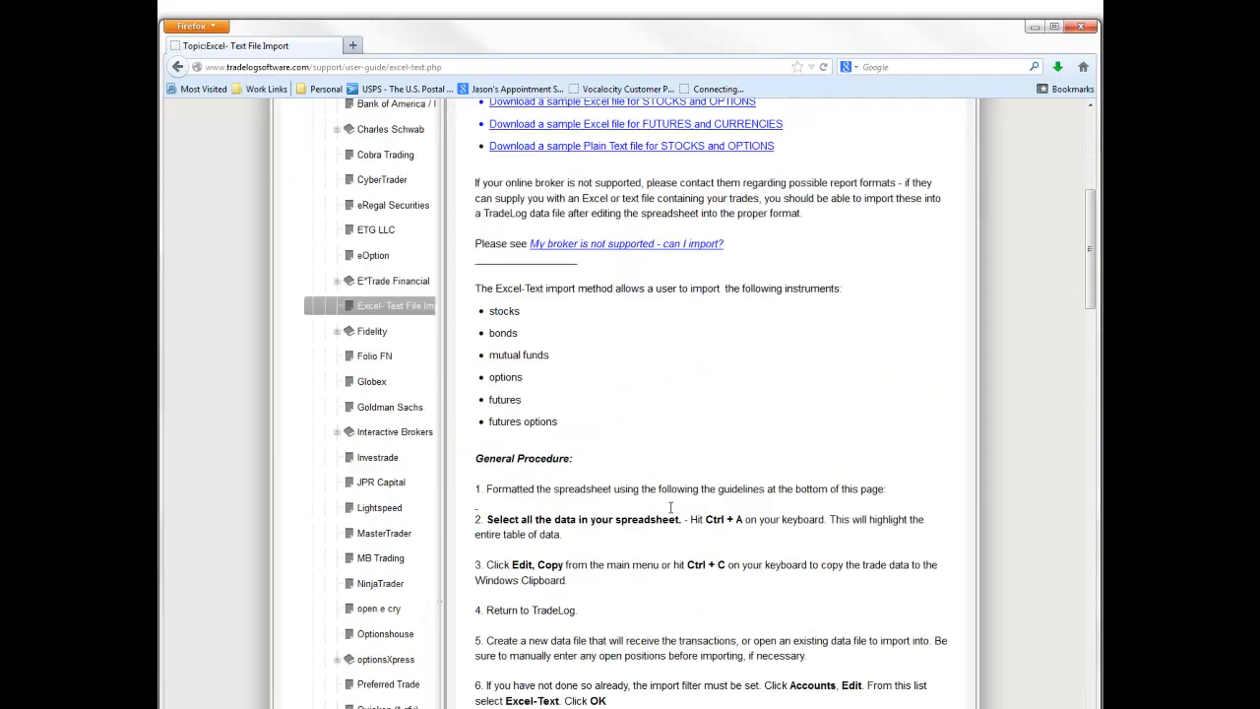
{"action": "scroll", "coordinate": [662, 536], "scroll_direction": "up", "scroll_amount": 4}
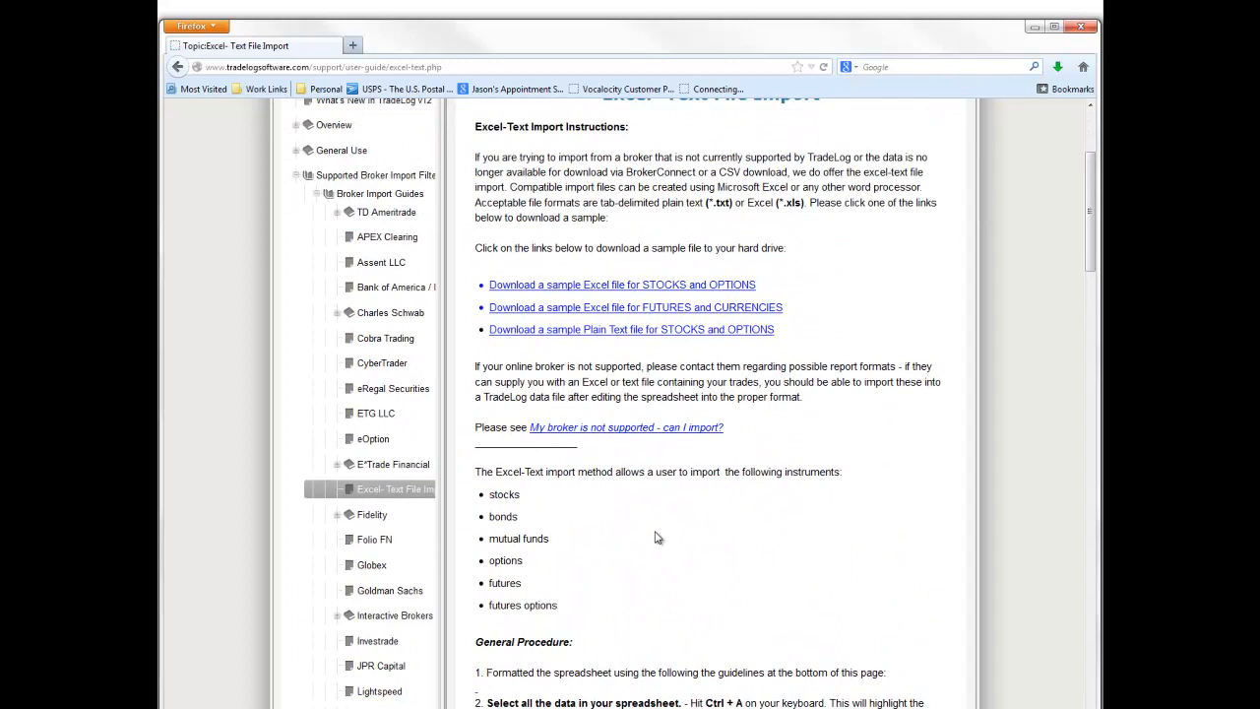
{"action": "scroll", "coordinate": [657, 535], "scroll_direction": "up", "scroll_amount": 2}
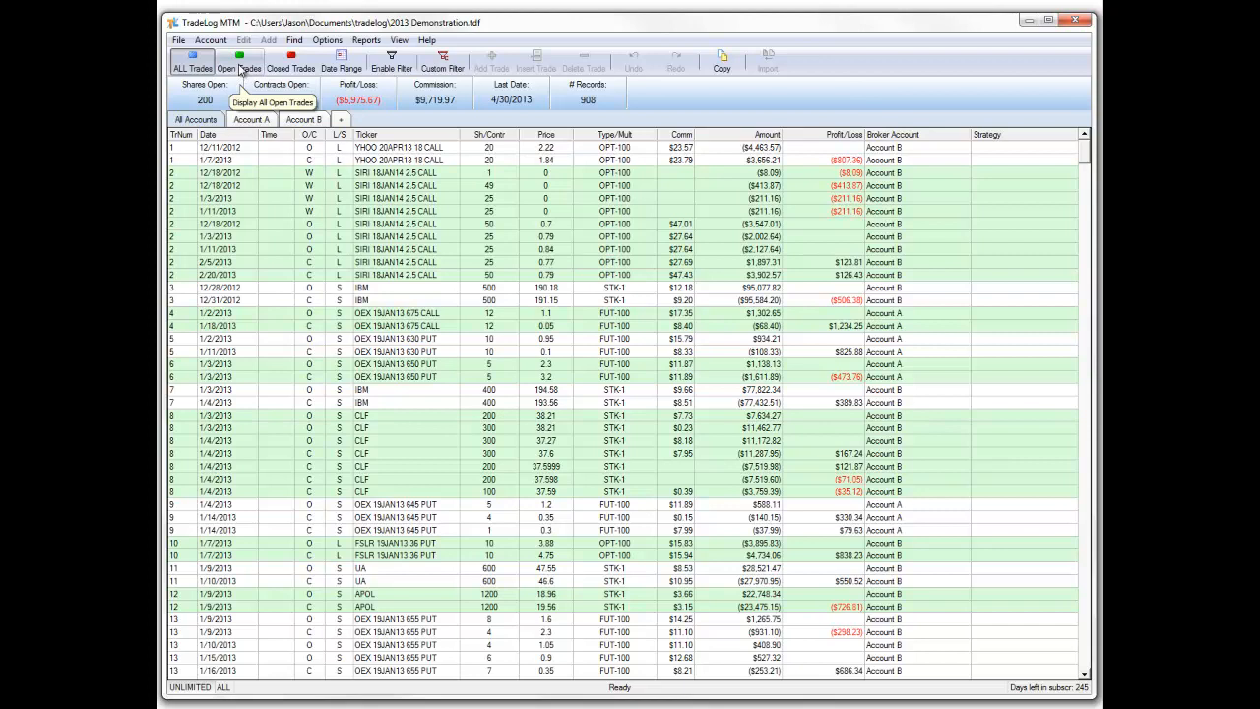
Step: In TradeLog, display Account A's open positions as of 4/30/2013 and close the positions summary to see the underlying open trades
{"action": "left_click", "coordinate": [241, 69]}
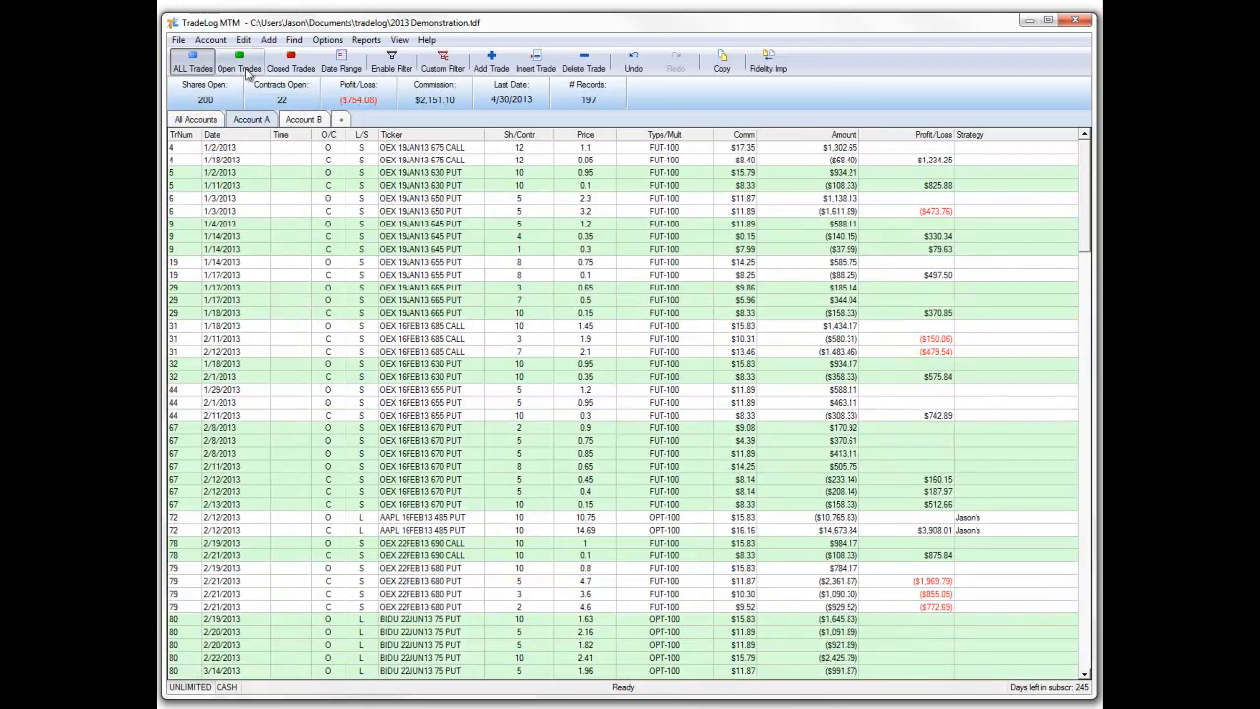
{"action": "left_click", "coordinate": [246, 72]}
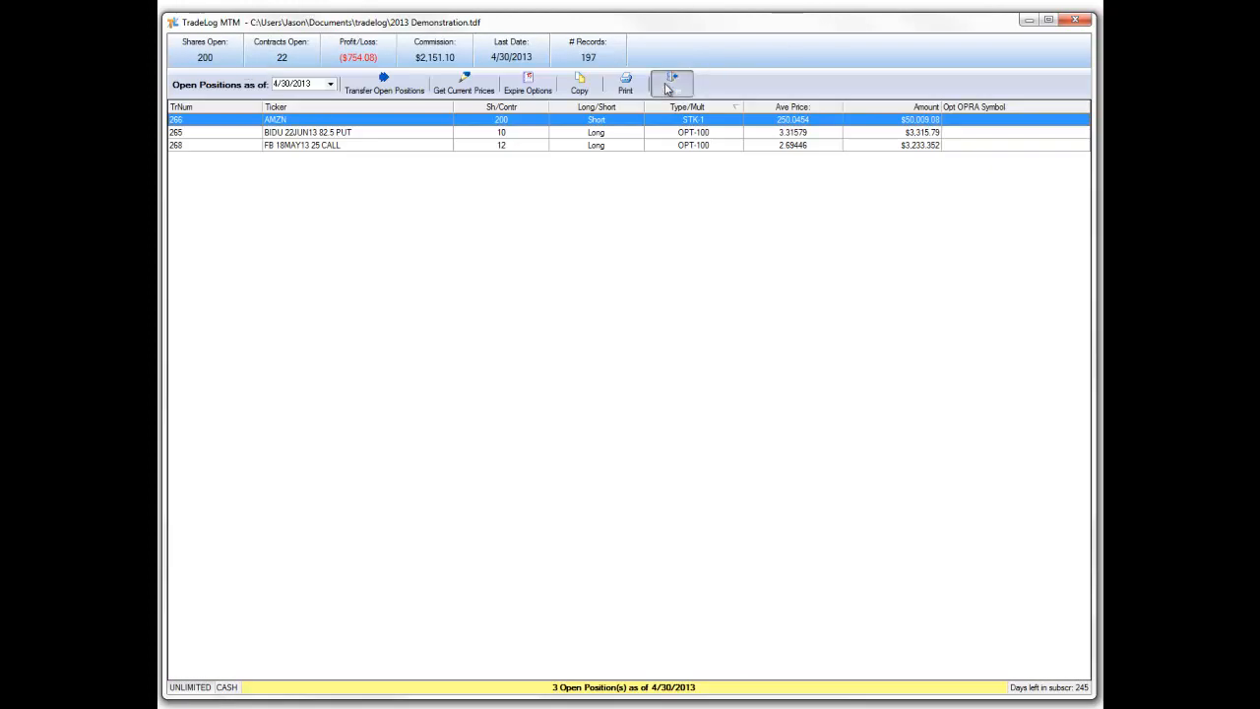
{"action": "left_click", "coordinate": [668, 84]}
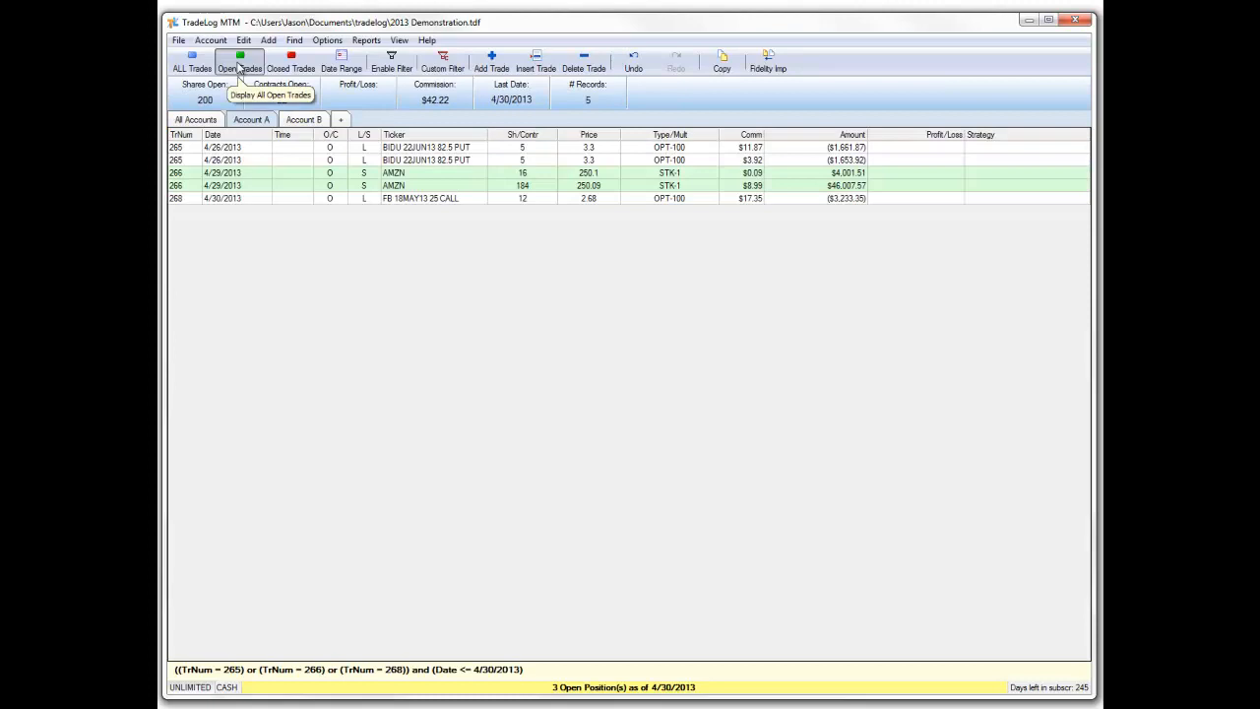
Step: Price Account A's open positions to market with current prices, clearing the current OPRA symbols, and return to the combined view of all accounts
{"action": "left_click", "coordinate": [244, 71]}
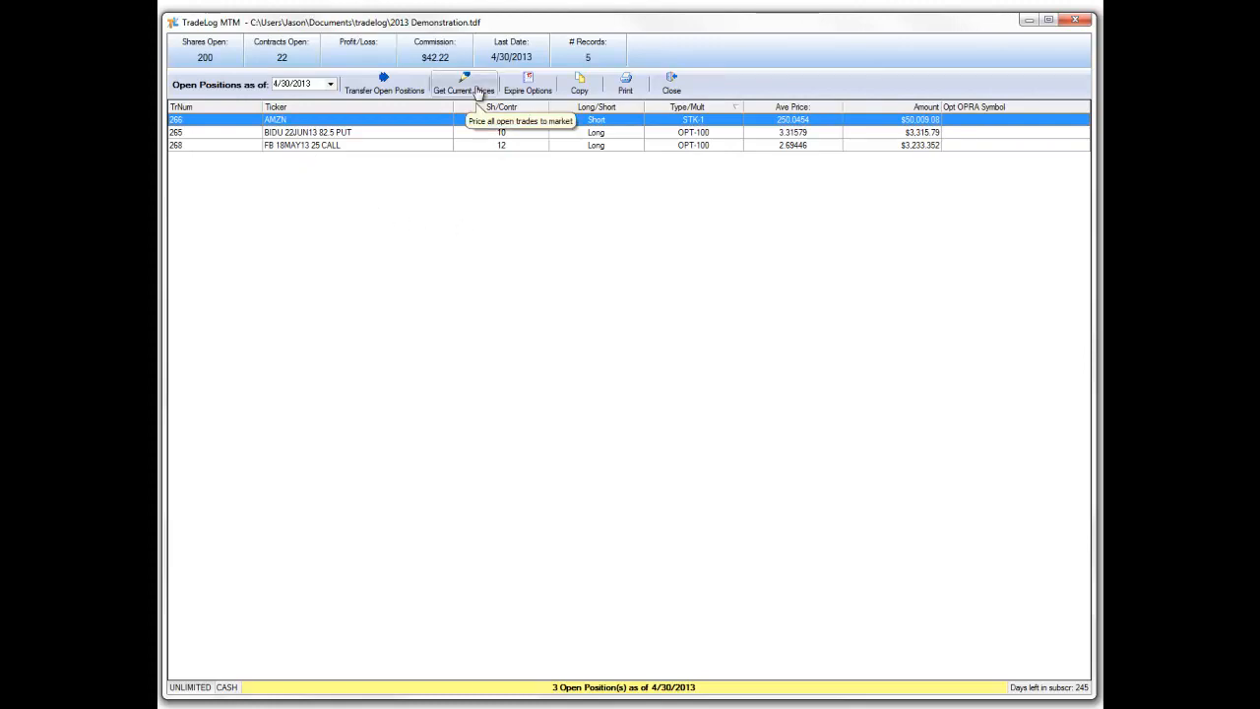
{"action": "left_click", "coordinate": [479, 91]}
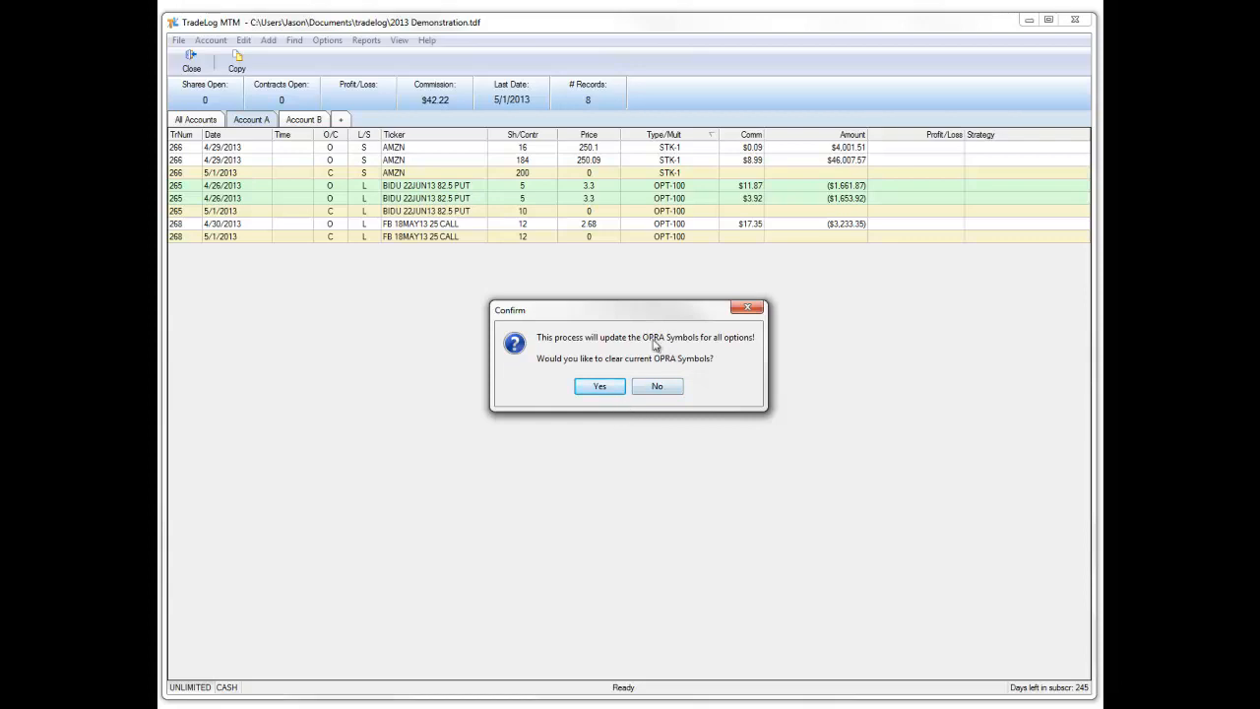
{"action": "left_click", "coordinate": [613, 393]}
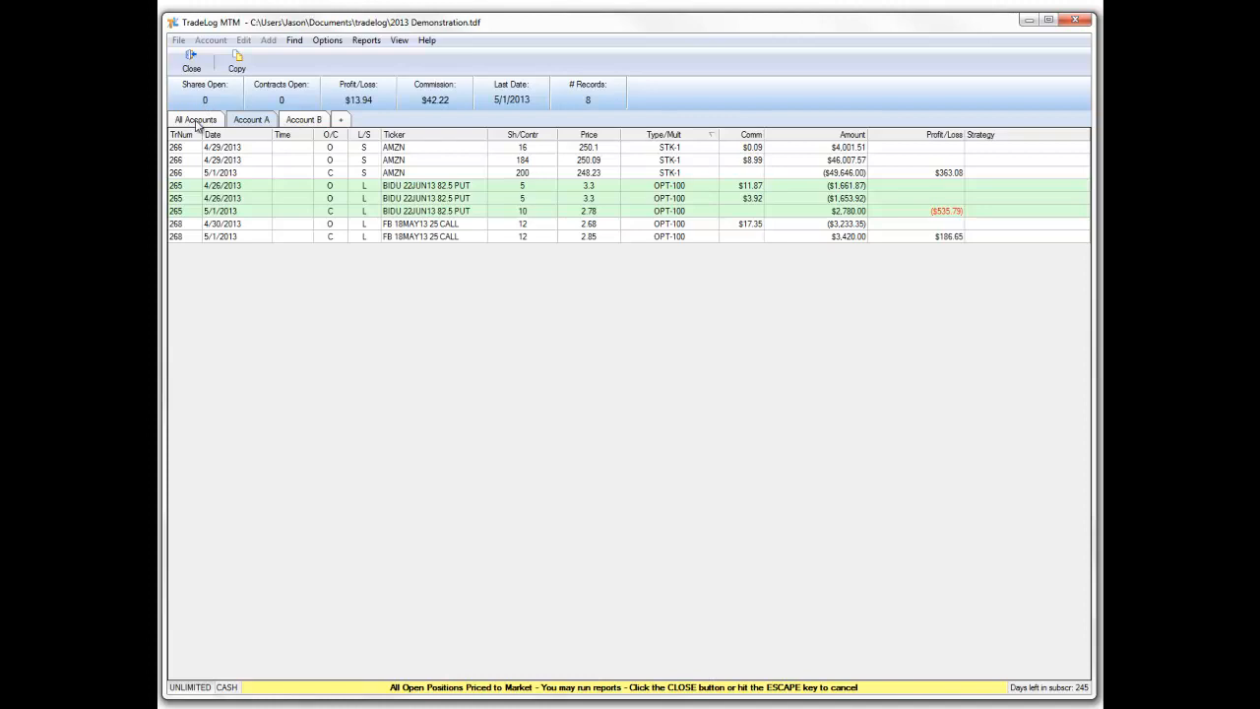
{"action": "left_click", "coordinate": [197, 120]}
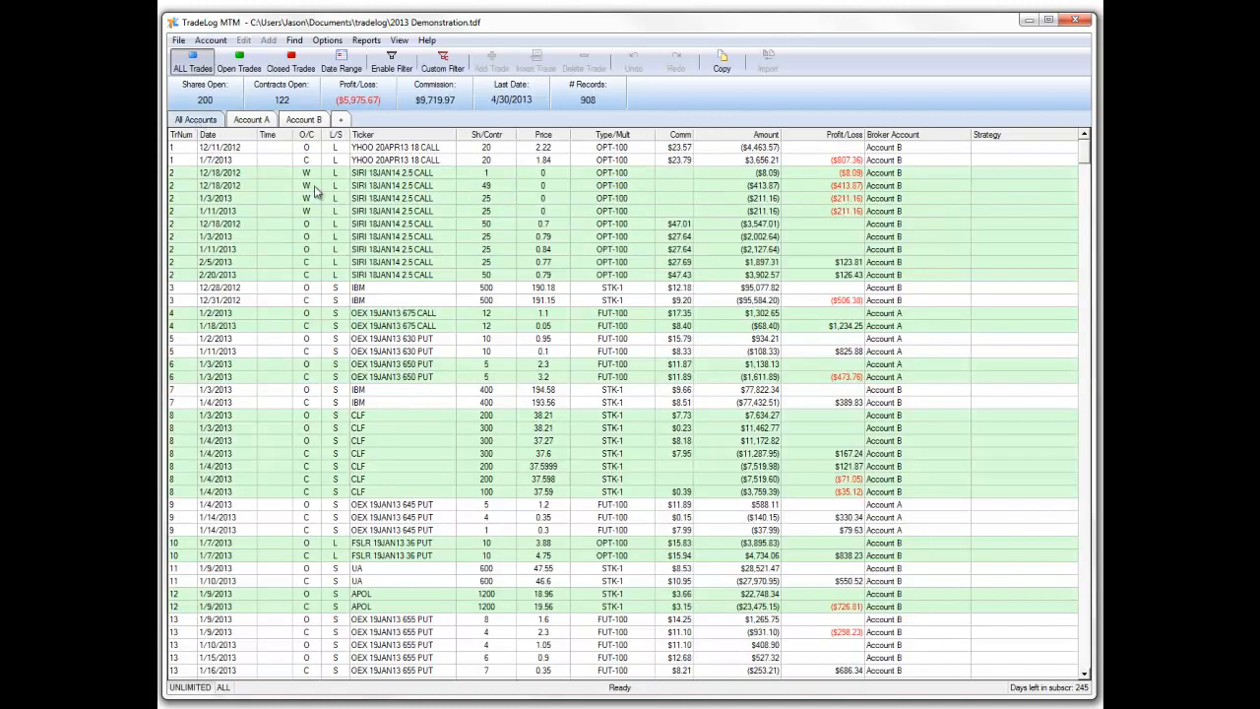